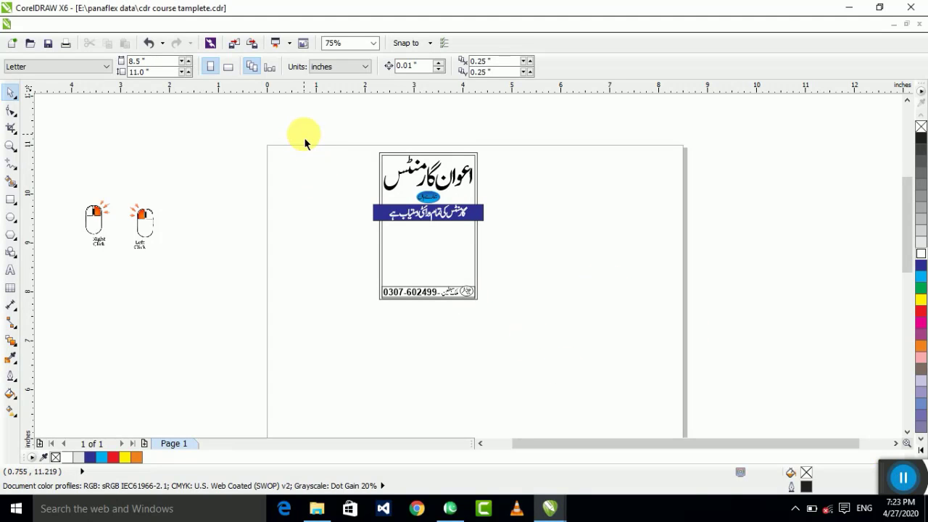
- Examine the garment shop poster and its blue banner text up close
{"action": "left_click_drag", "start_coordinate": [310, 127], "coordinate": [587, 375]}
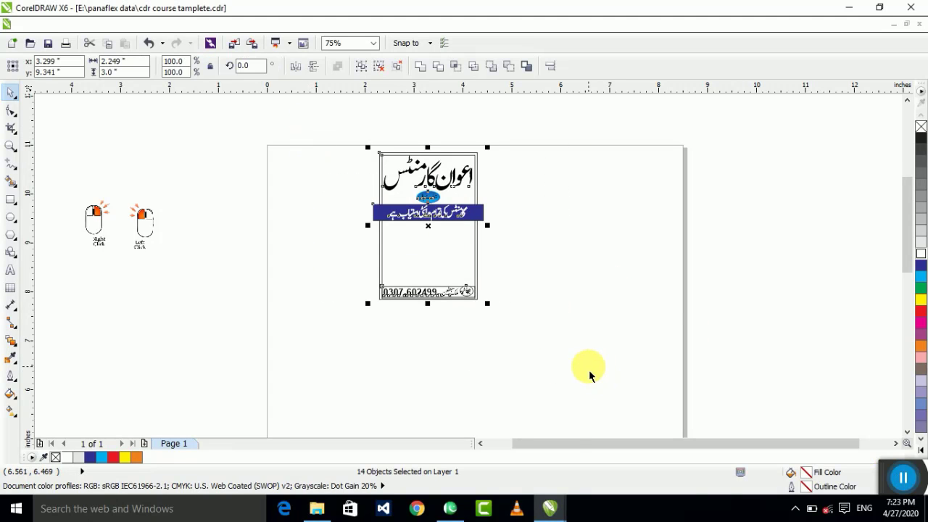
{"action": "key", "text": "shift+F2"}
{"action": "left_click", "coordinate": [710, 350]}
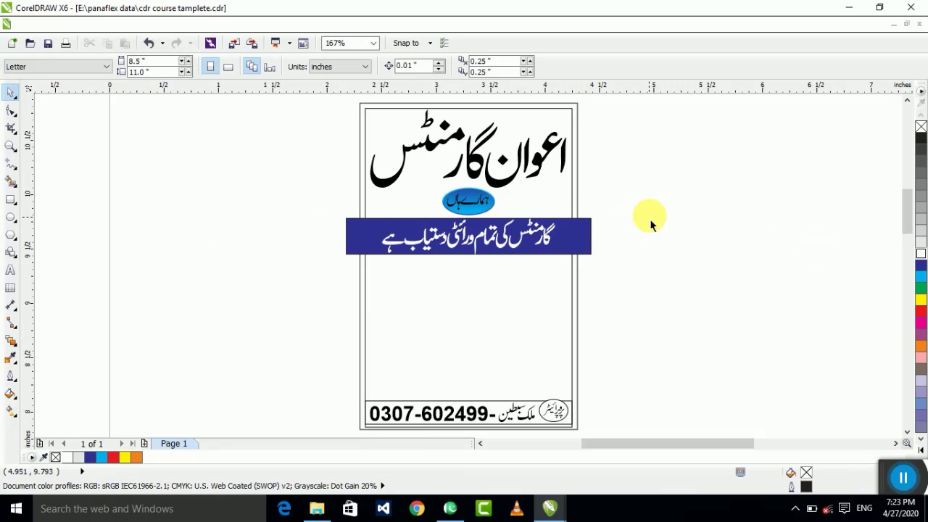
{"action": "left_click_drag", "start_coordinate": [652, 212], "coordinate": [256, 290]}
{"action": "scroll", "coordinate": [508, 214], "scroll_direction": "up", "scroll_amount": 4}
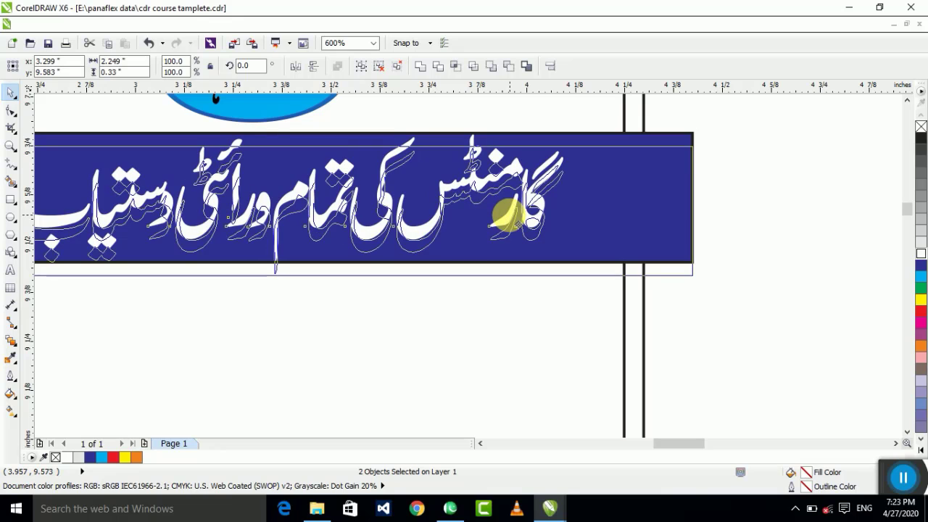
{"action": "scroll", "coordinate": [509, 216], "scroll_direction": "down", "scroll_amount": 2}
{"action": "left_click", "coordinate": [690, 215]}
{"action": "scroll", "coordinate": [495, 251], "scroll_direction": "down", "scroll_amount": 1}
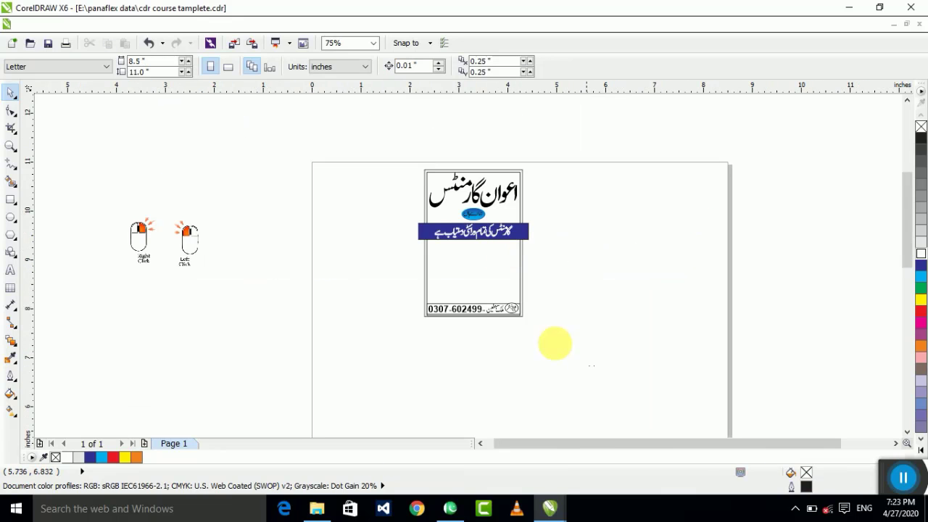
- Move the whole poster design close to the left edge of the page
{"action": "left_click_drag", "start_coordinate": [556, 348], "coordinate": [338, 136]}
{"action": "scroll", "coordinate": [453, 203], "scroll_direction": "up", "scroll_amount": 1}
{"action": "left_click_drag", "start_coordinate": [516, 199], "coordinate": [317, 196]}
{"action": "left_click", "coordinate": [439, 232]}
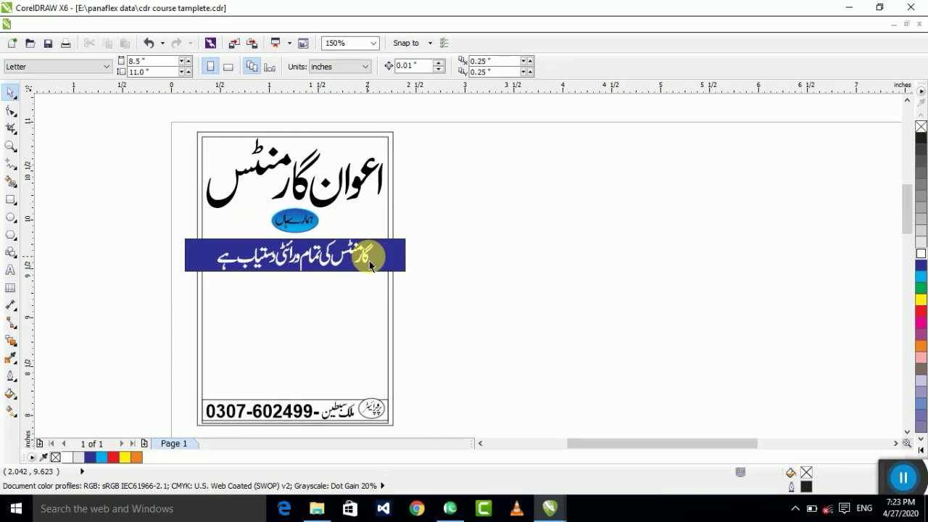
{"action": "left_click_drag", "start_coordinate": [368, 254], "coordinate": [590, 253]}
{"action": "right_click", "coordinate": [590, 253]}
{"action": "key", "text": "ctrl+z"}
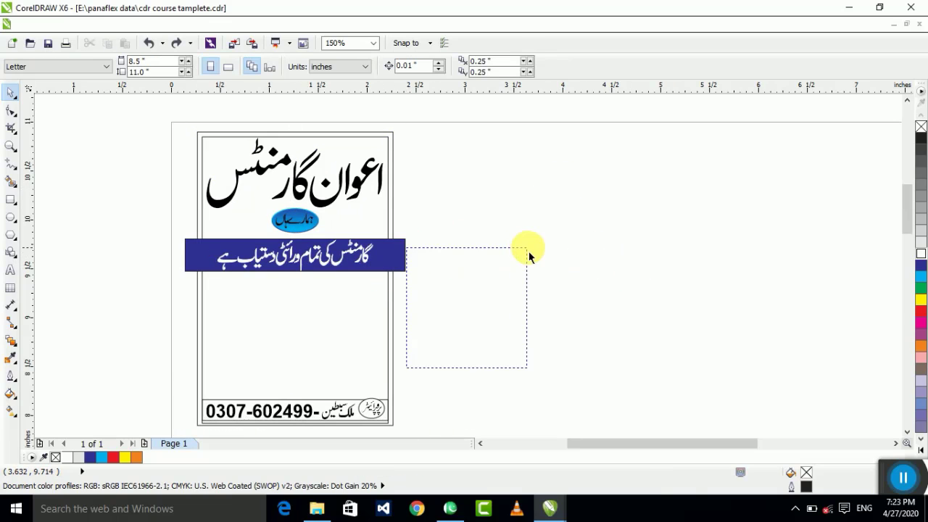
- Place a copy of the poster's blue banner rectangle, without its text, on the empty area to the right of the poster
{"action": "left_click_drag", "start_coordinate": [529, 252], "coordinate": [524, 252]}
{"action": "left_click_drag", "start_coordinate": [403, 252], "coordinate": [667, 253]}
{"action": "right_click", "coordinate": [667, 253]}
{"action": "left_click", "coordinate": [726, 325]}
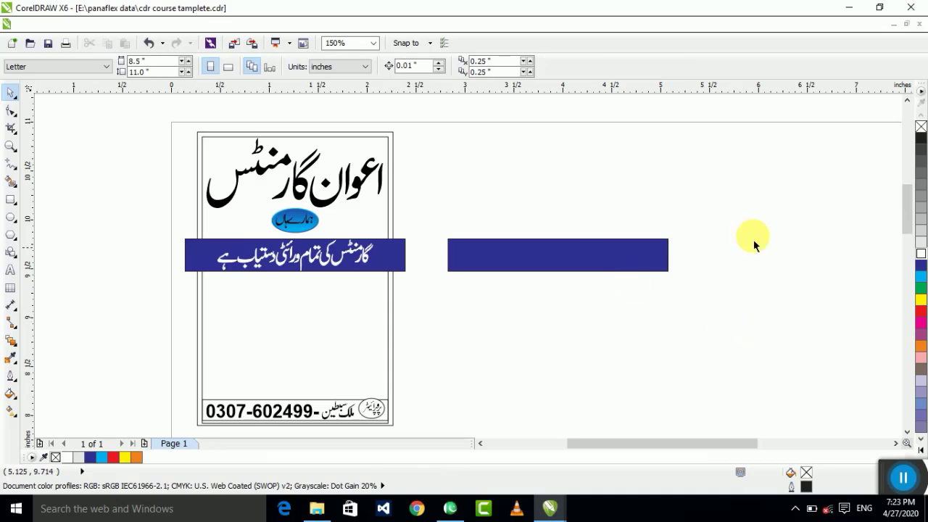
{"action": "left_click_drag", "start_coordinate": [711, 201], "coordinate": [385, 326]}
{"action": "left_click_drag", "start_coordinate": [534, 248], "coordinate": [550, 286]}
{"action": "left_click_drag", "start_coordinate": [701, 213], "coordinate": [425, 367]}
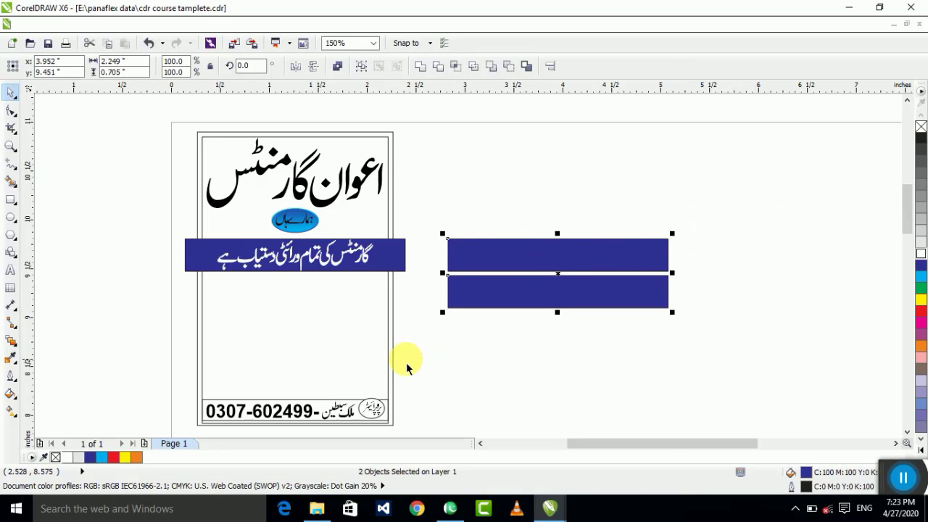
{"action": "left_click", "coordinate": [572, 294]}
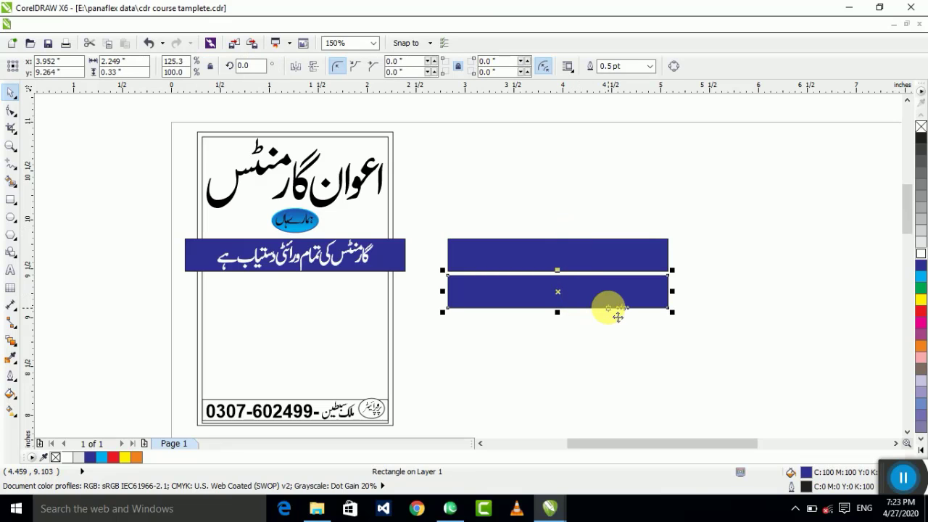
{"action": "key", "text": "Delete"}
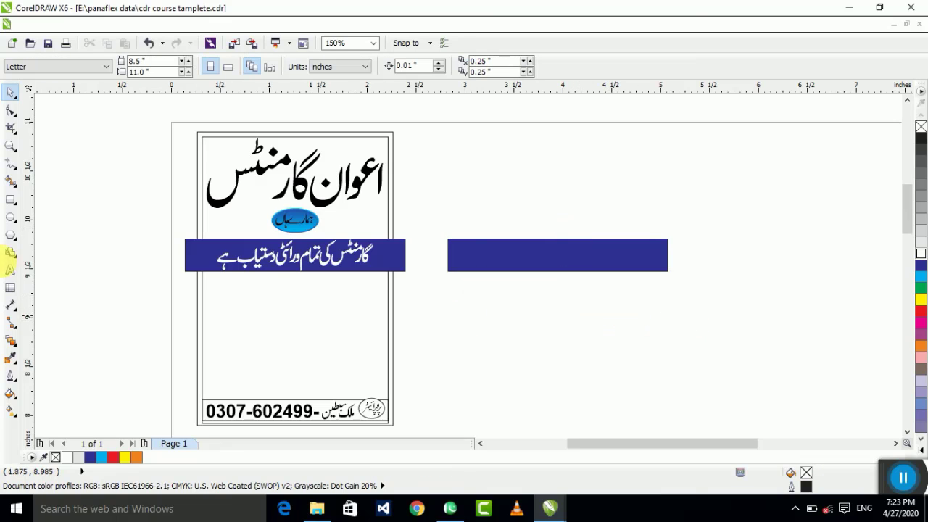
- Draw a circle about 0.875 inches across and centre it horizontally on the copied blue rectangle, overlapping the rectangle's lower edge
{"action": "left_click", "coordinate": [11, 217]}
{"action": "left_click_drag", "start_coordinate": [524, 292], "coordinate": [618, 387]}
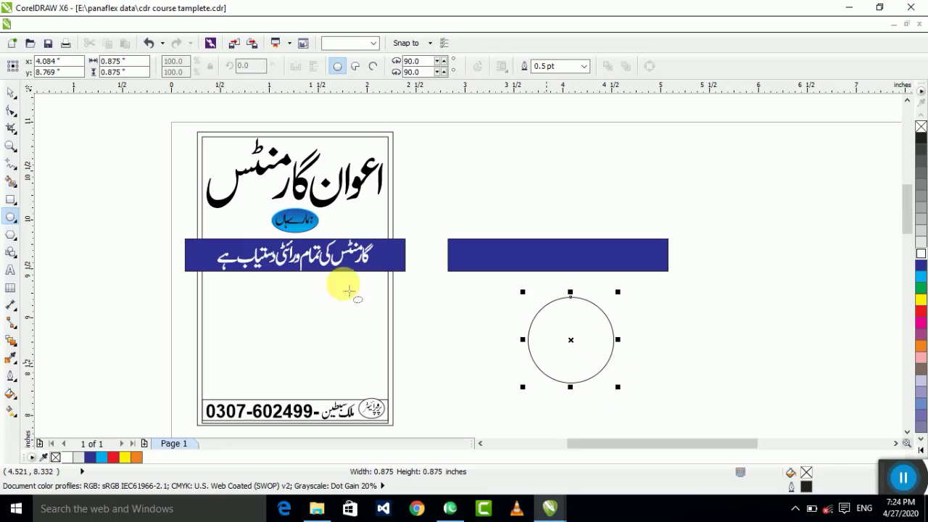
{"action": "left_click", "coordinate": [11, 92]}
{"action": "left_click_drag", "start_coordinate": [578, 339], "coordinate": [565, 288]}
{"action": "left_click", "coordinate": [614, 263], "text": "shift"}
- Weld the circle and the copied blue rectangle into a single shape
{"action": "left_click_drag", "start_coordinate": [769, 197], "coordinate": [401, 384]}
{"action": "key", "text": "shift+F2"}
{"action": "left_click", "coordinate": [462, 368]}
{"action": "scroll", "coordinate": [462, 366], "scroll_direction": "down", "scroll_amount": 2}
{"action": "left_click_drag", "start_coordinate": [772, 203], "coordinate": [254, 422]}
{"action": "left_click", "coordinate": [464, 327]}
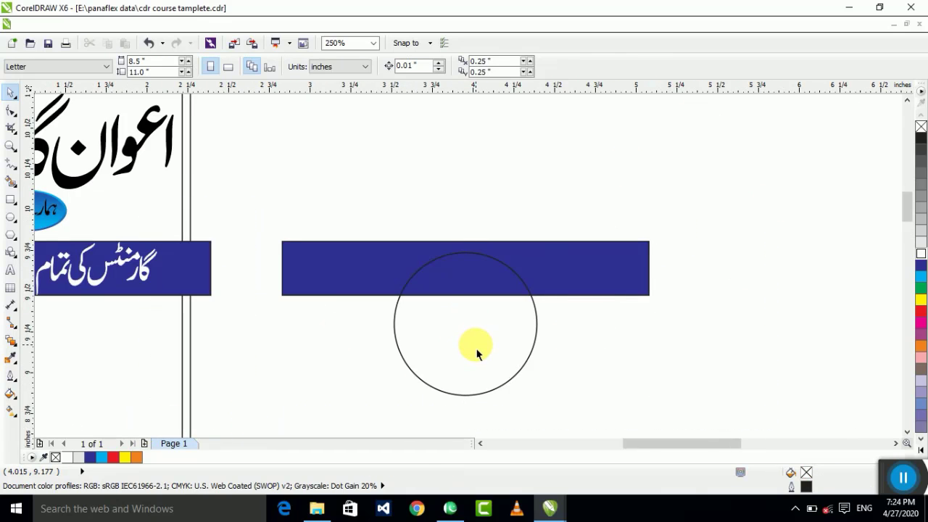
{"action": "left_click", "coordinate": [482, 354]}
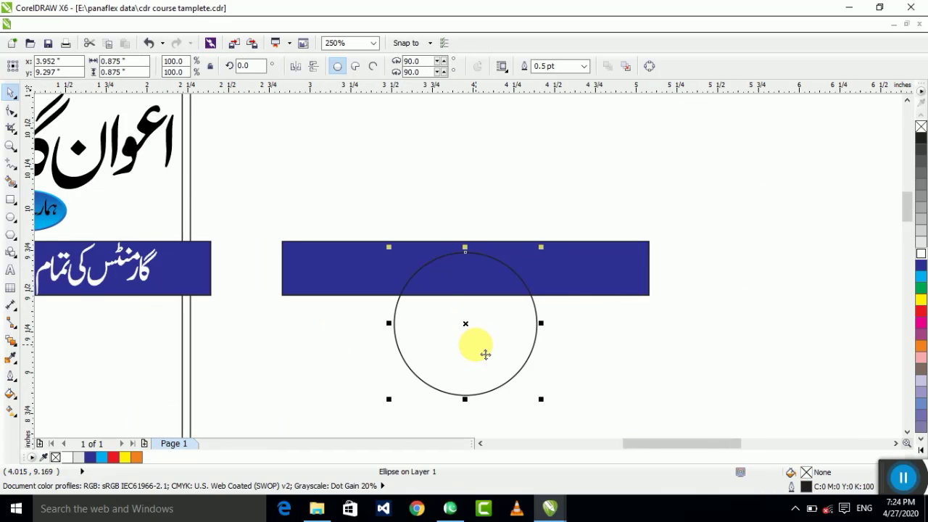
{"action": "left_click", "coordinate": [615, 288], "text": "shift"}
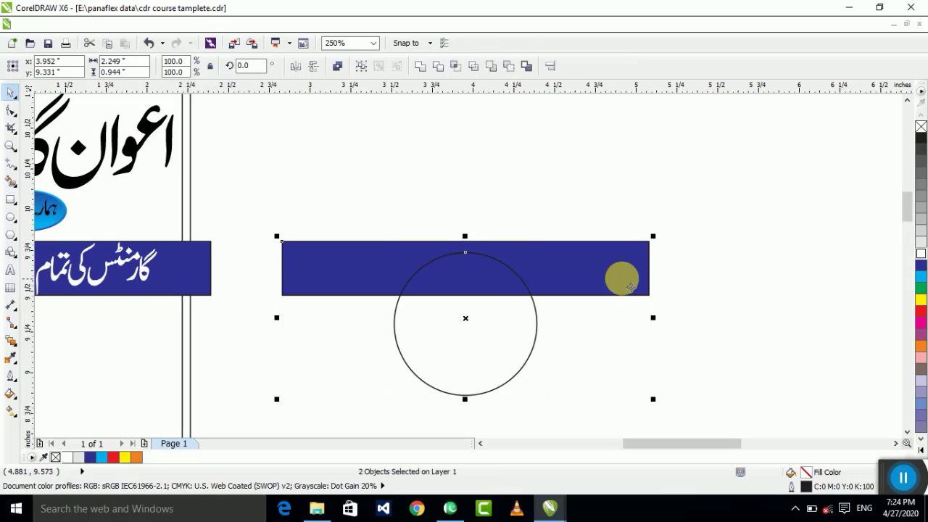
{"action": "left_click", "coordinate": [420, 66]}
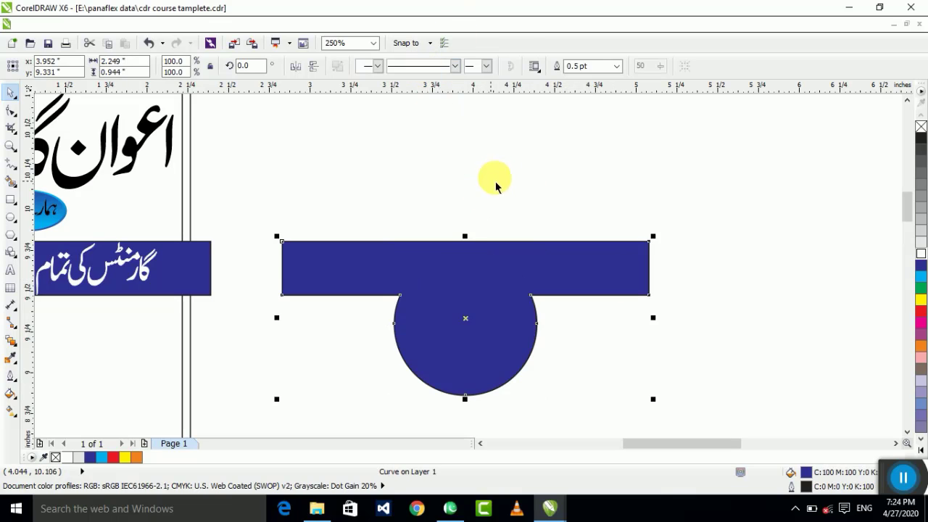
{"action": "left_click", "coordinate": [496, 186]}
{"action": "left_click_drag", "start_coordinate": [497, 302], "coordinate": [558, 250]}
{"action": "left_click_drag", "start_coordinate": [474, 263], "coordinate": [431, 288]}
{"action": "key", "text": "ctrl+z"}
{"action": "key", "text": "ctrl+z"}
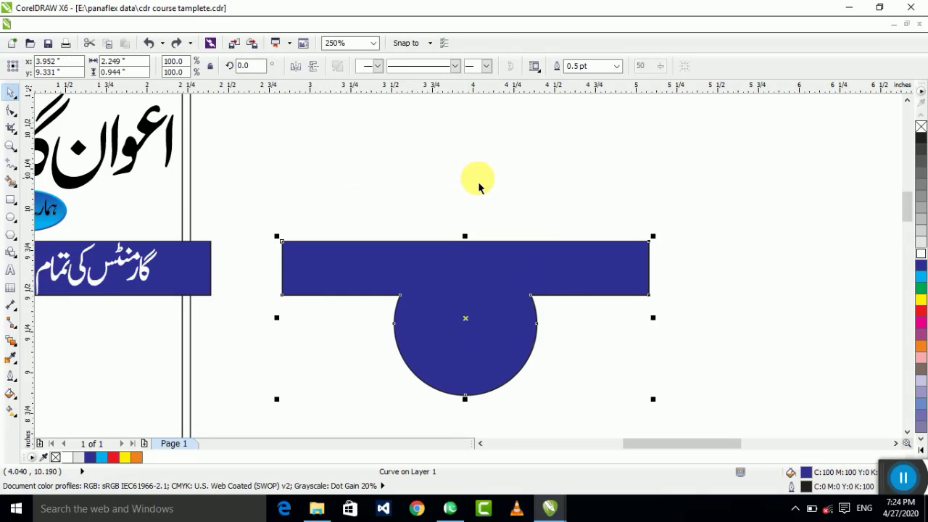
- Undo the weld and delete both the copied blue rectangle and the circle
{"action": "left_click", "coordinate": [479, 182]}
{"action": "key", "text": "ctrl+z"}
{"action": "left_click_drag", "start_coordinate": [678, 216], "coordinate": [299, 384]}
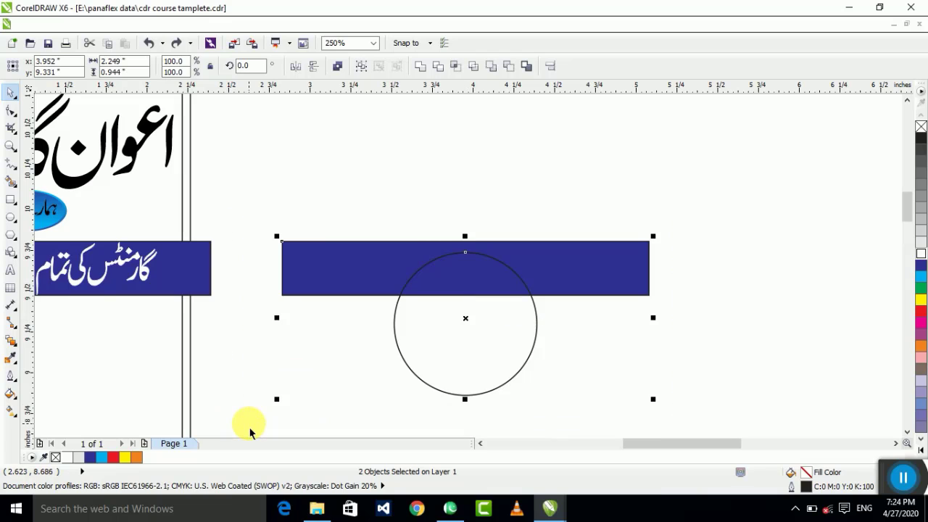
{"action": "key", "text": "Delete"}
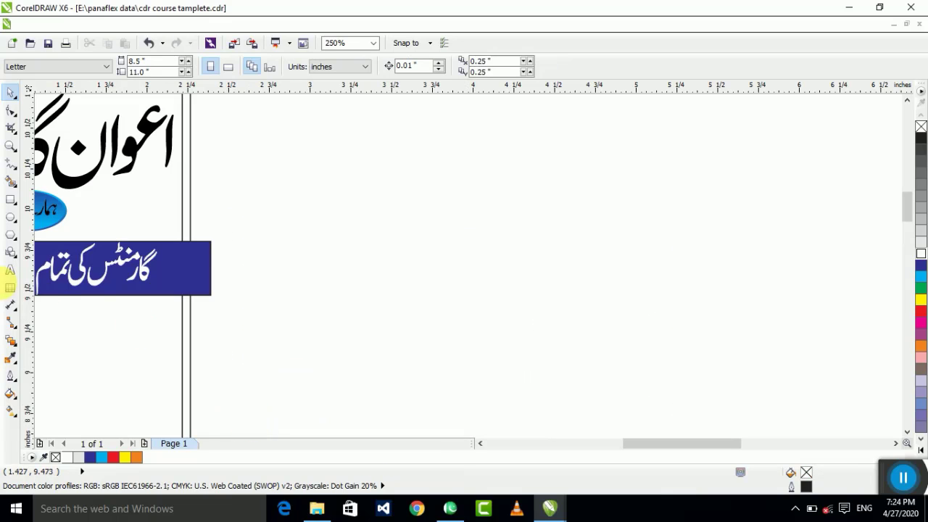
- Draw a flat horizontal ellipse about 1.09 by 0.11 inches on the empty area beside the poster
{"action": "left_click", "coordinate": [11, 221]}
{"action": "left_click_drag", "start_coordinate": [437, 246], "coordinate": [535, 261]}
{"action": "key", "text": "space"}
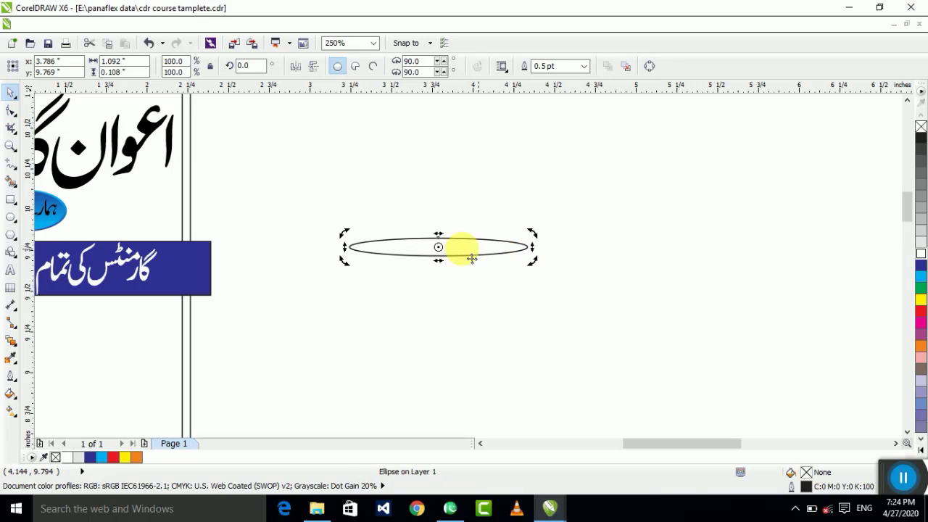
- Set the ellipse's rotation centre at its left end and create a copy rotated 5° about that point
{"action": "left_click", "coordinate": [528, 259]}
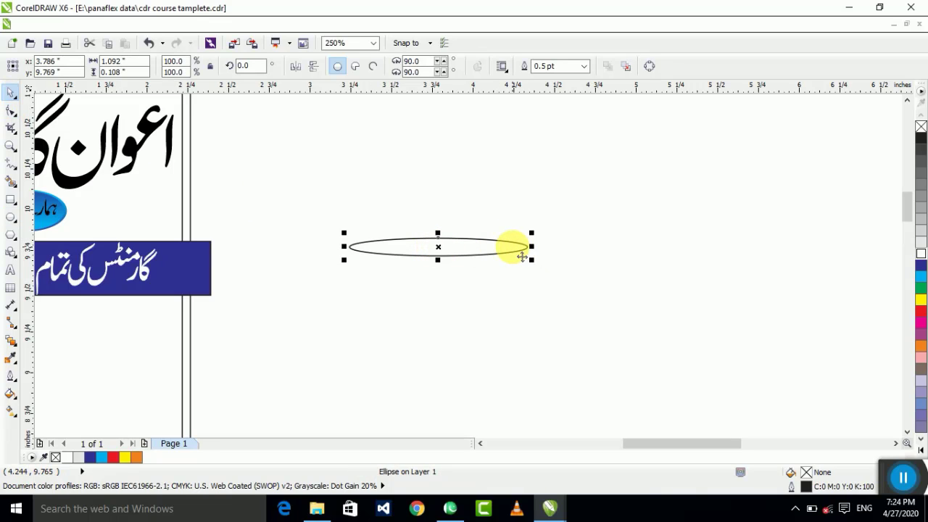
{"action": "left_click_drag", "start_coordinate": [437, 247], "coordinate": [357, 248]}
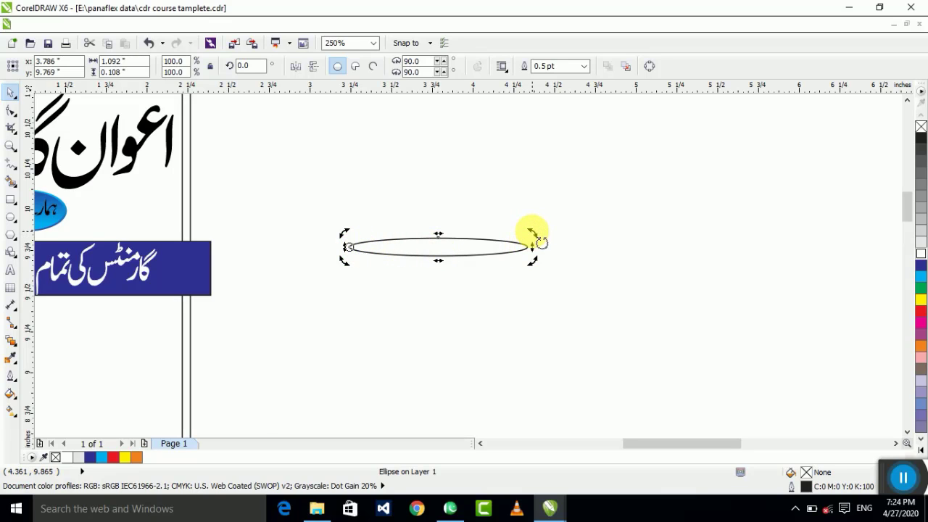
{"action": "left_click", "coordinate": [545, 244]}
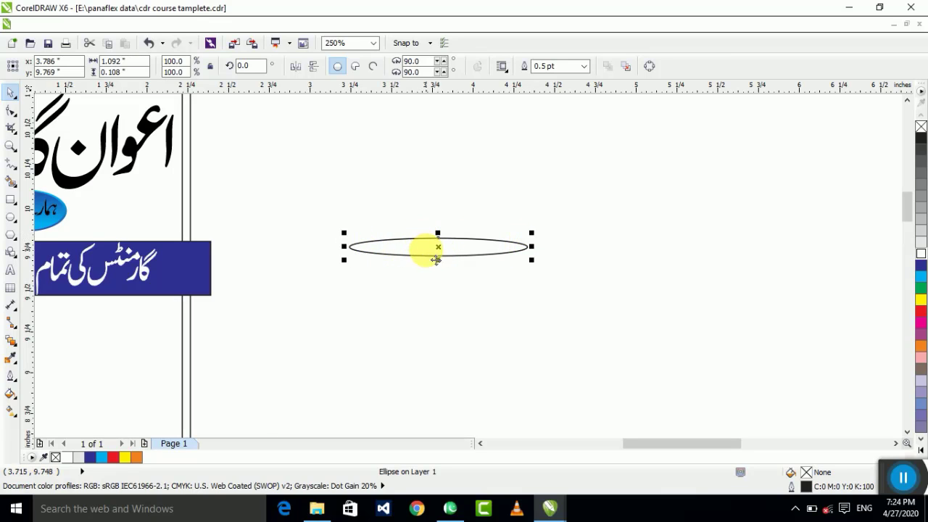
{"action": "left_click", "coordinate": [427, 248]}
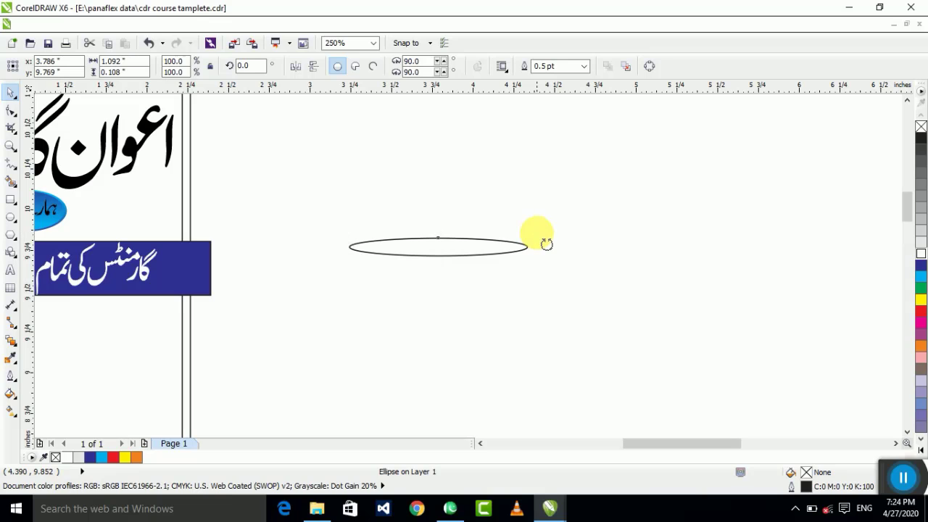
{"action": "left_click_drag", "start_coordinate": [546, 244], "coordinate": [546, 233]}
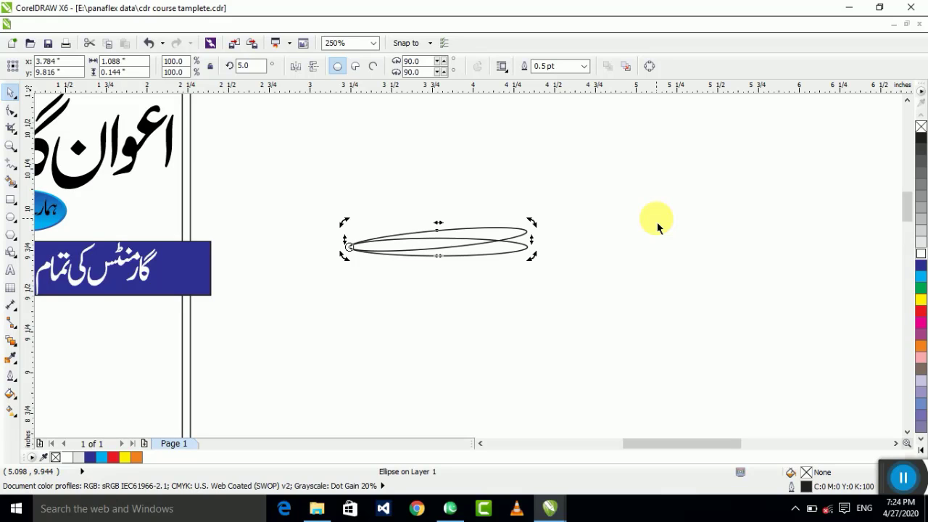
- Repeat the rotated duplication until the ellipses form a full circular starburst
{"action": "key", "text": "ctrl+r"}
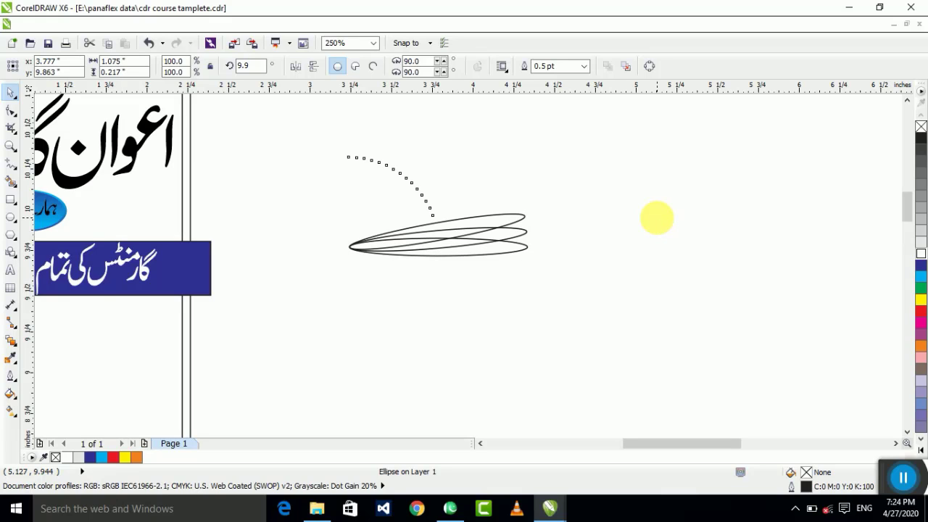
{"action": "key", "text": "ctrl+r"}
{"action": "key", "text": "ctrl+r"}
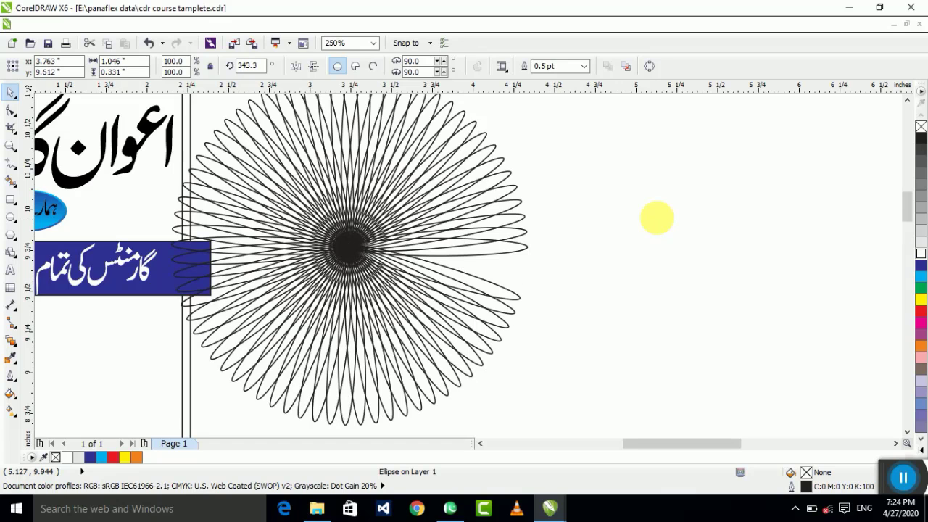
{"action": "left_click", "coordinate": [658, 222]}
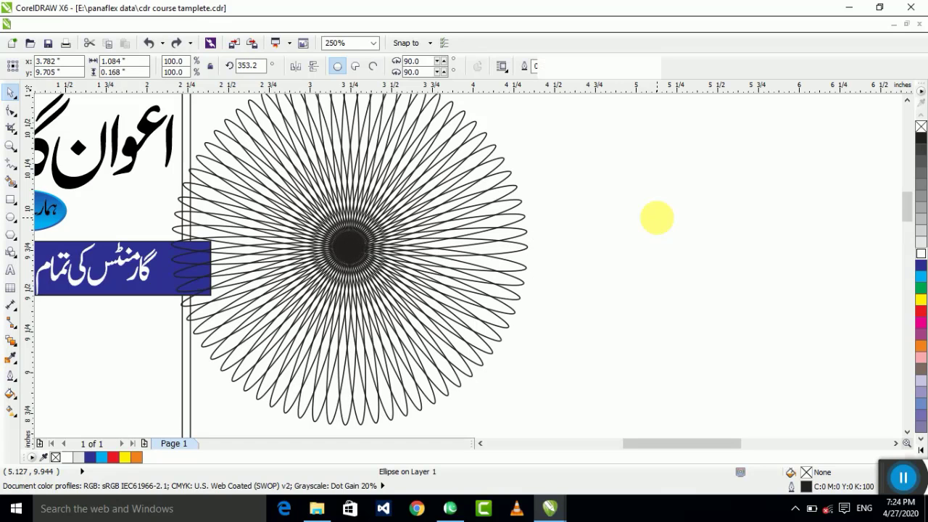
- Move all the starburst ellipses to the right, clear of the poster, and fill them with dark blue (C100 M100 Y0)
{"action": "scroll", "coordinate": [657, 221], "scroll_direction": "down", "scroll_amount": 2}
{"action": "left_click_drag", "start_coordinate": [680, 137], "coordinate": [398, 389]}
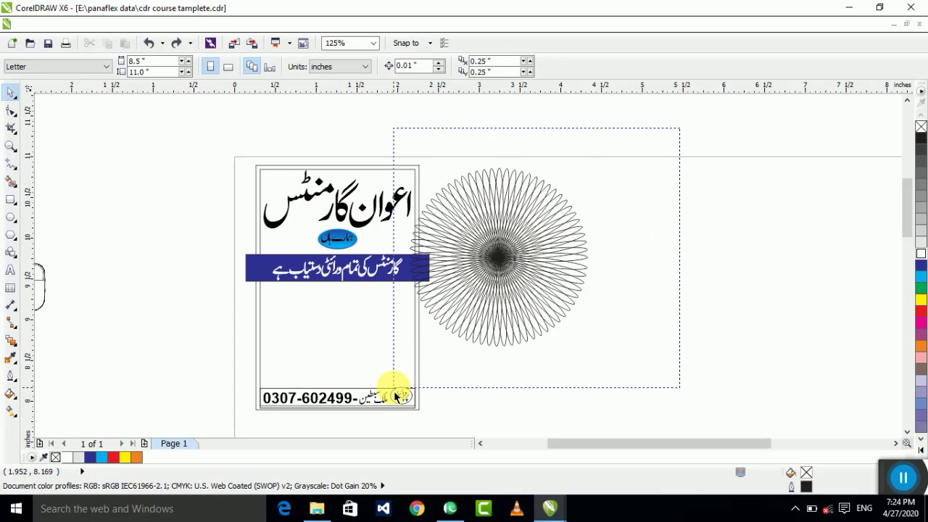
{"action": "left_click_drag", "start_coordinate": [475, 293], "coordinate": [541, 292]}
{"action": "left_click", "coordinate": [921, 267]}
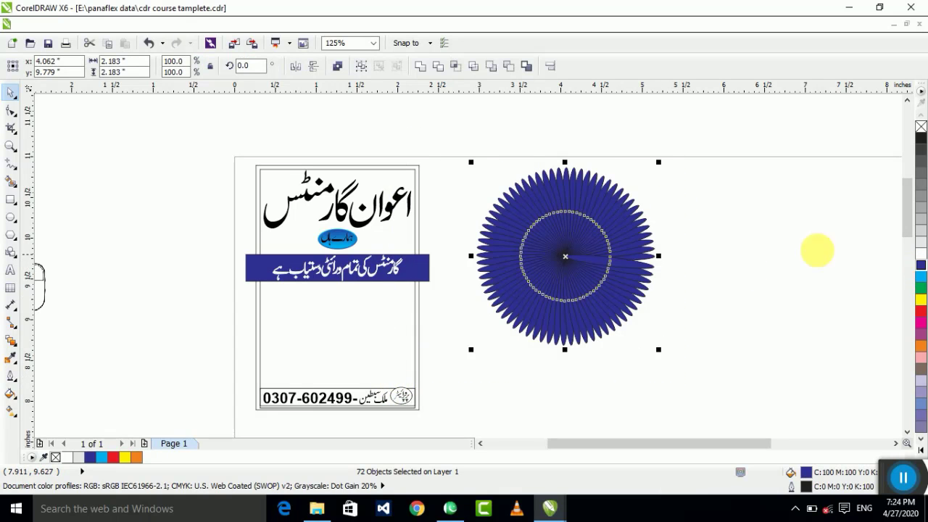
- Weld all the blue ellipses into one starburst shape
{"action": "key", "text": "shift+F2"}
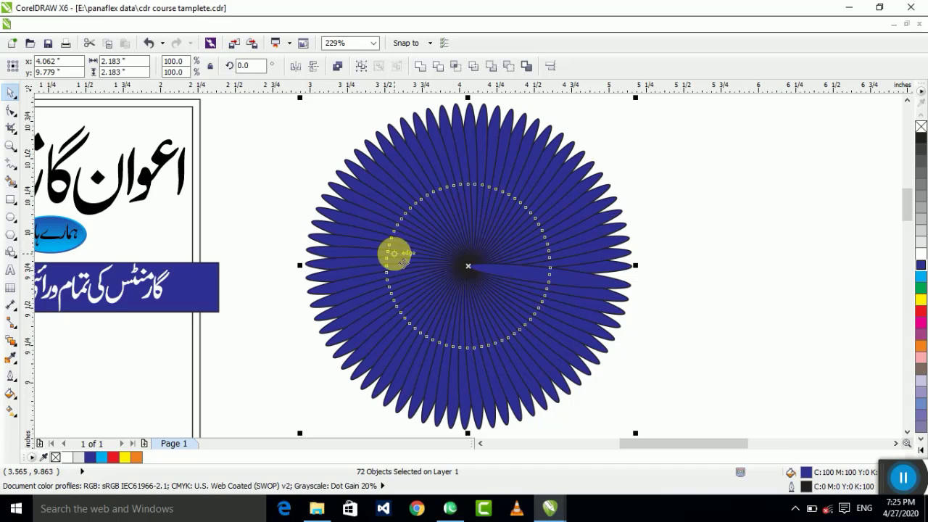
{"action": "left_click", "coordinate": [418, 71]}
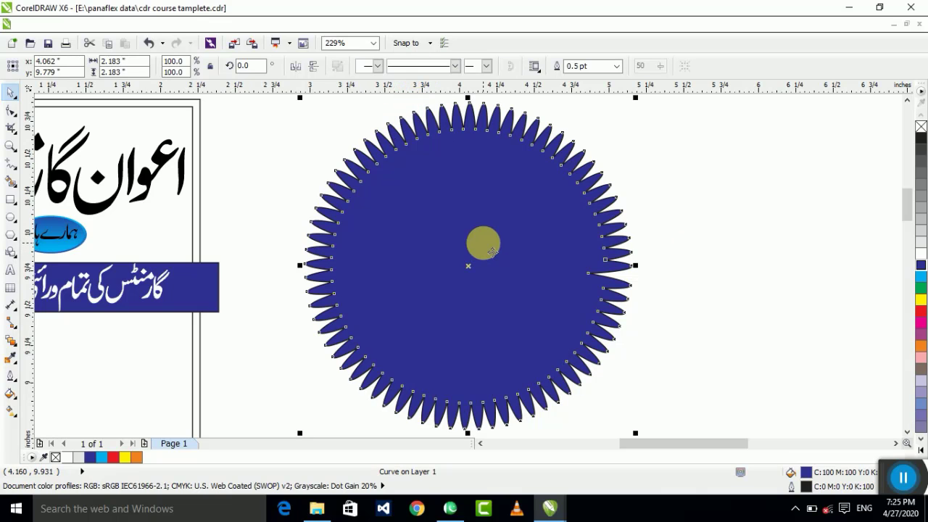
{"action": "left_click_drag", "start_coordinate": [484, 242], "coordinate": [482, 259]}
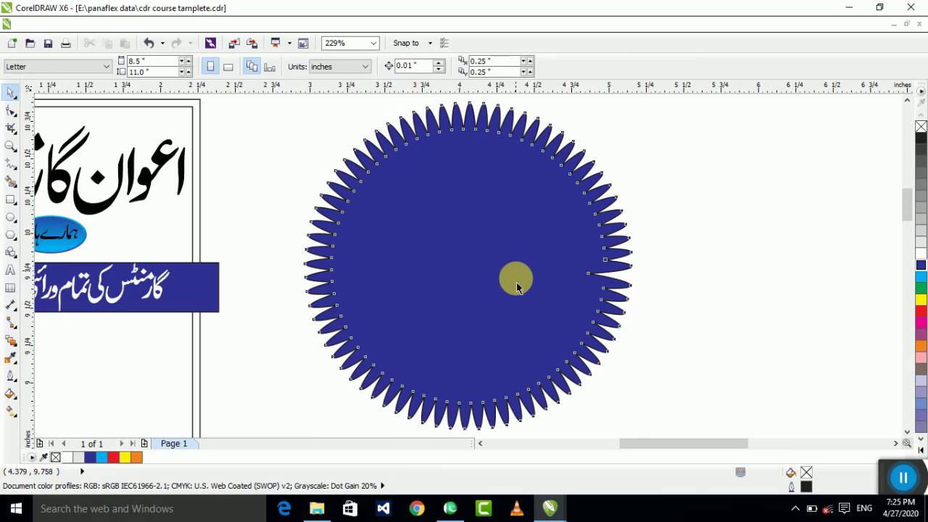
- Scale the welded starburst down to 57% and delete it
{"action": "left_click_drag", "start_coordinate": [635, 114], "coordinate": [564, 184]}
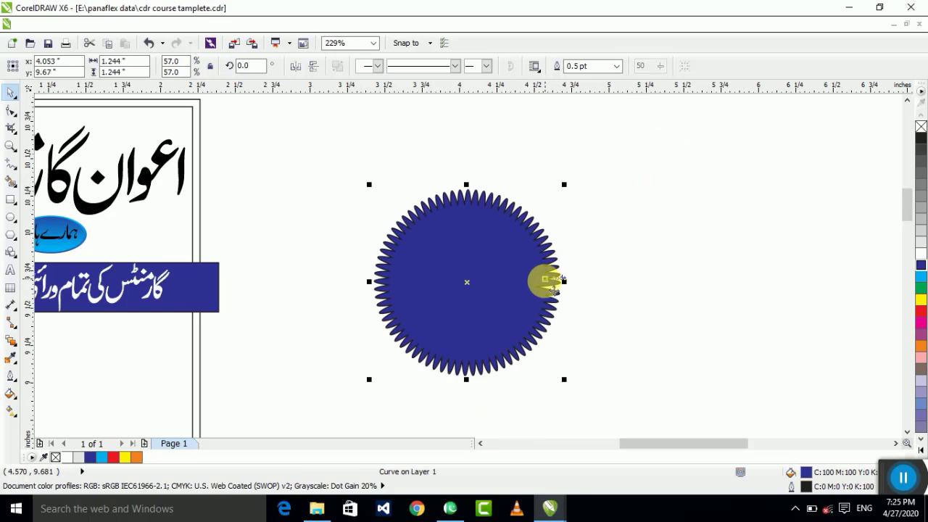
{"action": "key", "text": "Delete"}
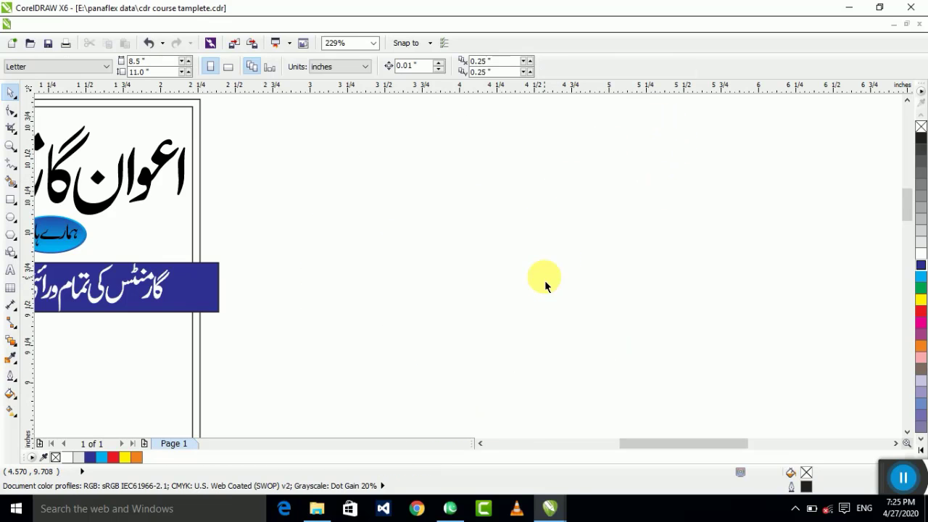
- Draw a rectangle about 0.36 by 0.37 inches and place a copy straight below it, overlapping most of the original
{"action": "left_click", "coordinate": [11, 200]}
{"action": "mouse_move", "coordinate": [341, 198]}
{"action": "left_mouse_down"}
{"action": "mouse_move", "coordinate": [395, 254]}
{"action": "mouse_move", "coordinate": [377, 232]}
{"action": "mouse_move", "coordinate": [394, 267]}
{"action": "left_mouse_up"}
{"action": "left_click", "coordinate": [7, 94]}
{"action": "scroll", "coordinate": [387, 203], "scroll_direction": "up", "scroll_amount": 2}
{"action": "right_click", "coordinate": [394, 267]}
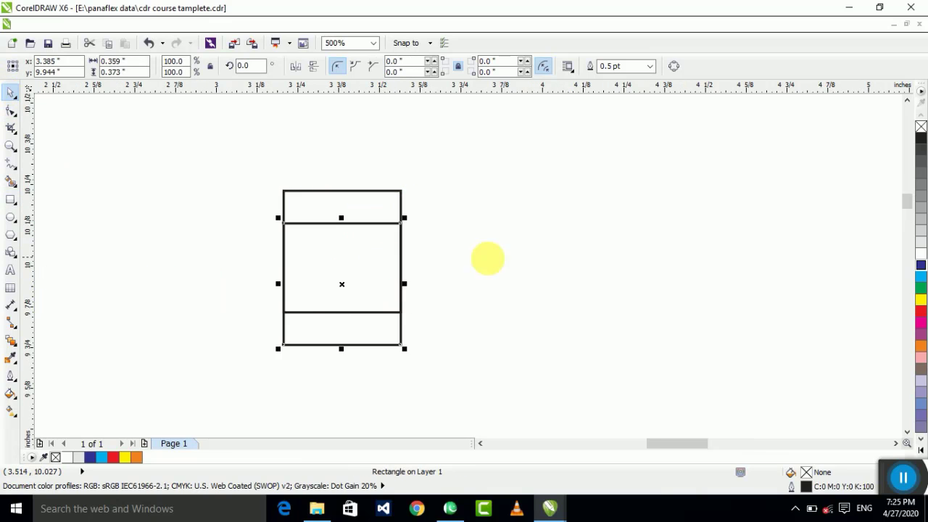
- Select the two overlapping rectangles beside the poster and delete them both
{"action": "left_click", "coordinate": [511, 263]}
{"action": "left_click_drag", "start_coordinate": [483, 193], "coordinate": [191, 348]}
{"action": "left_click_drag", "start_coordinate": [472, 171], "coordinate": [173, 361]}
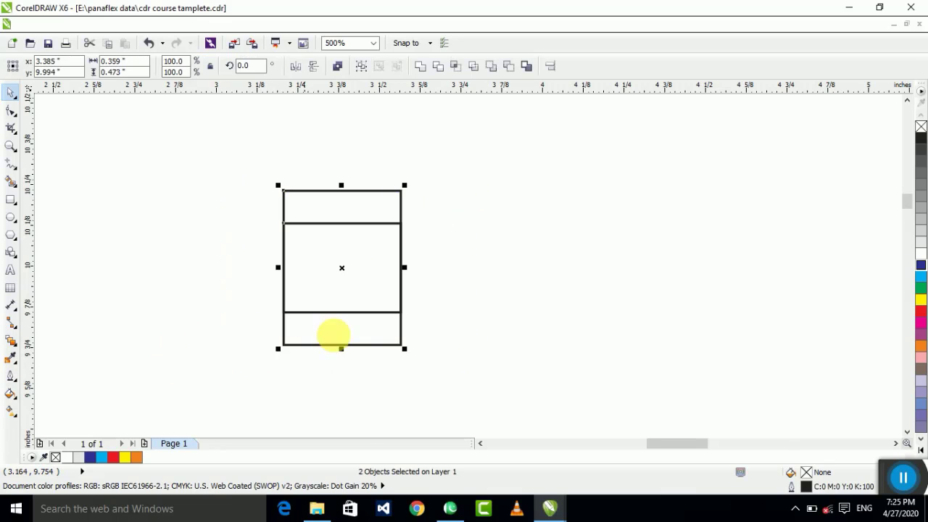
{"action": "scroll", "coordinate": [424, 324], "scroll_direction": "down", "scroll_amount": 3}
- Place a copy of the poster's black Urdu shop-name heading to the right of the poster and ungroup it
{"action": "left_click_drag", "start_coordinate": [316, 289], "coordinate": [512, 287]}
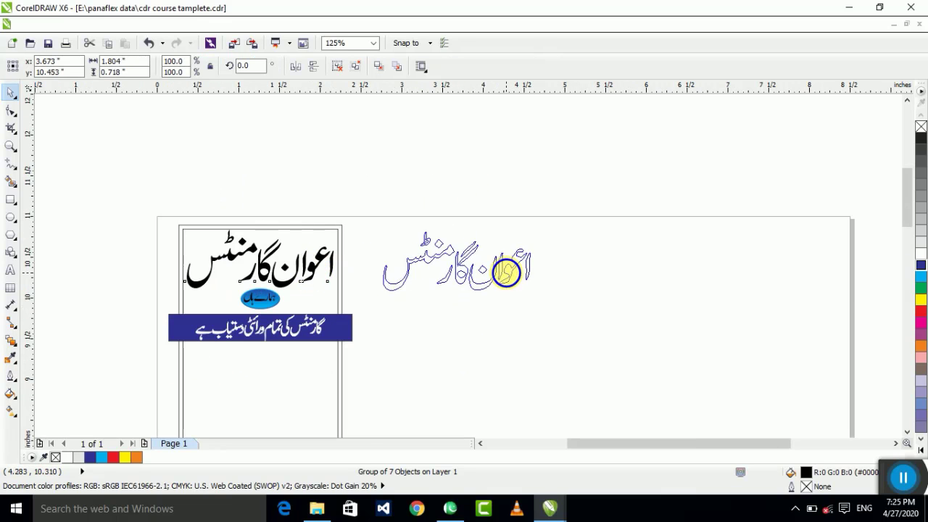
{"action": "right_click", "coordinate": [512, 287]}
{"action": "key", "text": "ctrl+u"}
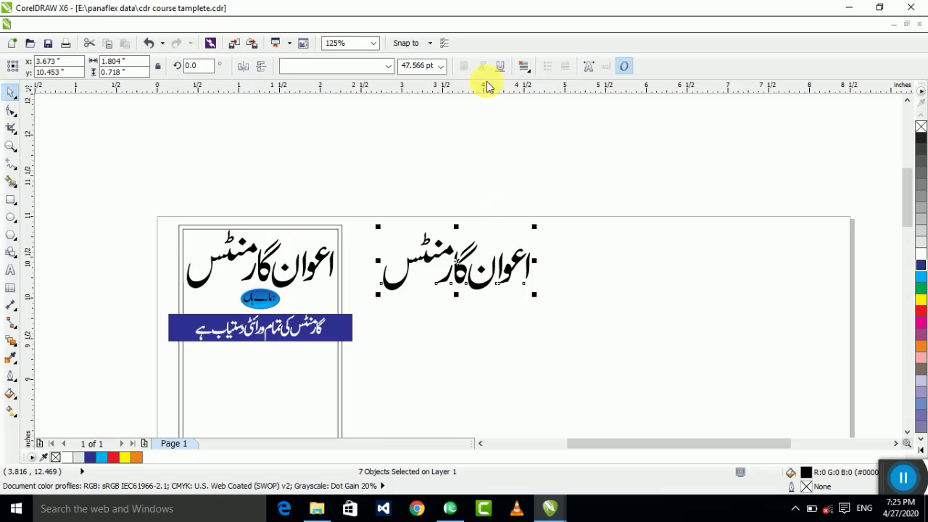
- Weld all the ungrouped heading objects into one curve and break that curve apart
{"action": "left_click_drag", "start_coordinate": [590, 194], "coordinate": [372, 331]}
{"action": "scroll", "coordinate": [454, 254], "scroll_direction": "up", "scroll_amount": 2}
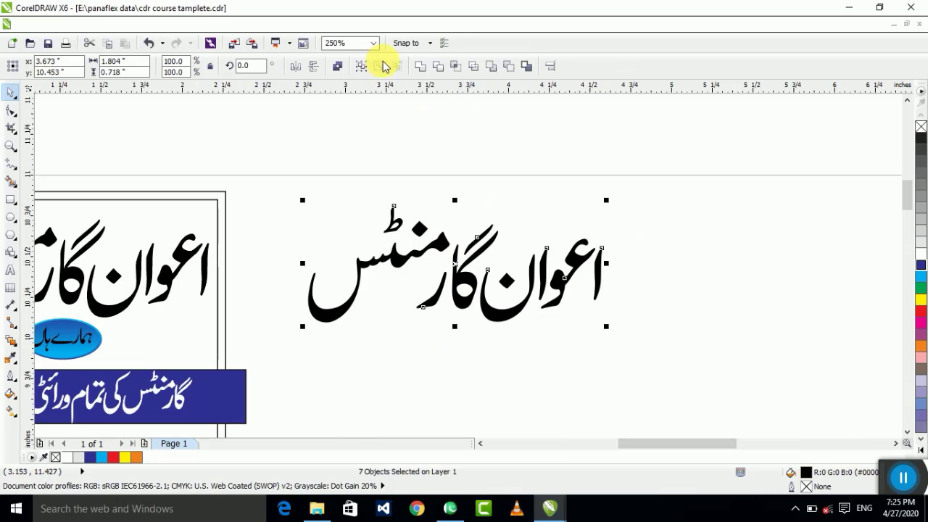
{"action": "left_click", "coordinate": [419, 67]}
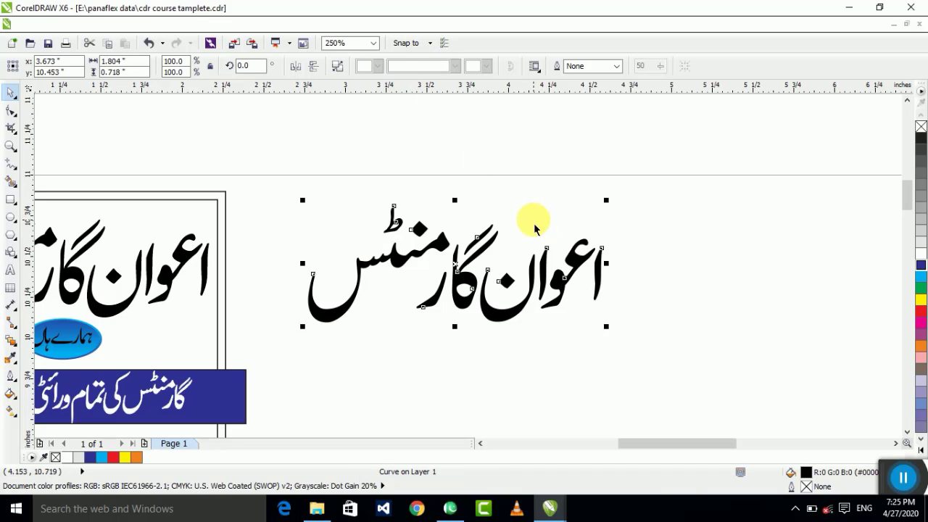
{"action": "left_click_drag", "start_coordinate": [577, 211], "coordinate": [268, 356]}
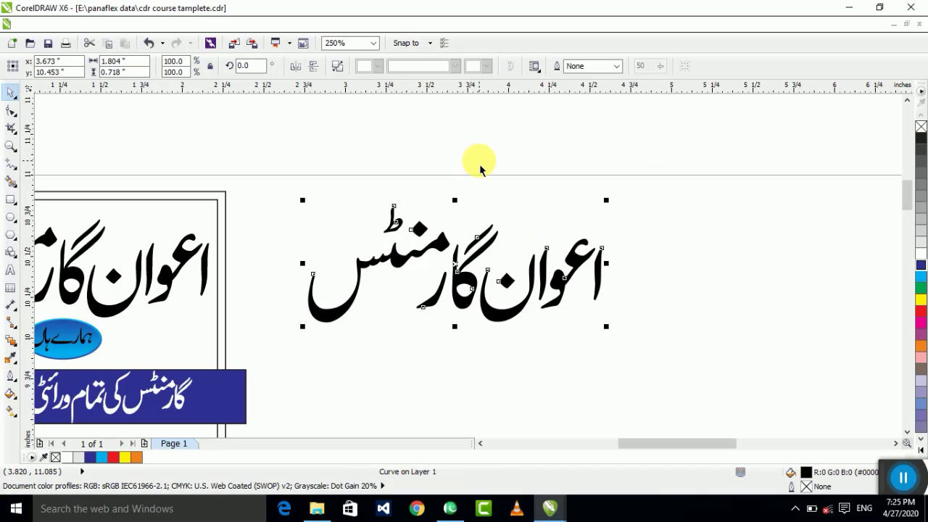
{"action": "left_click", "coordinate": [335, 70]}
{"action": "left_click", "coordinate": [424, 193]}
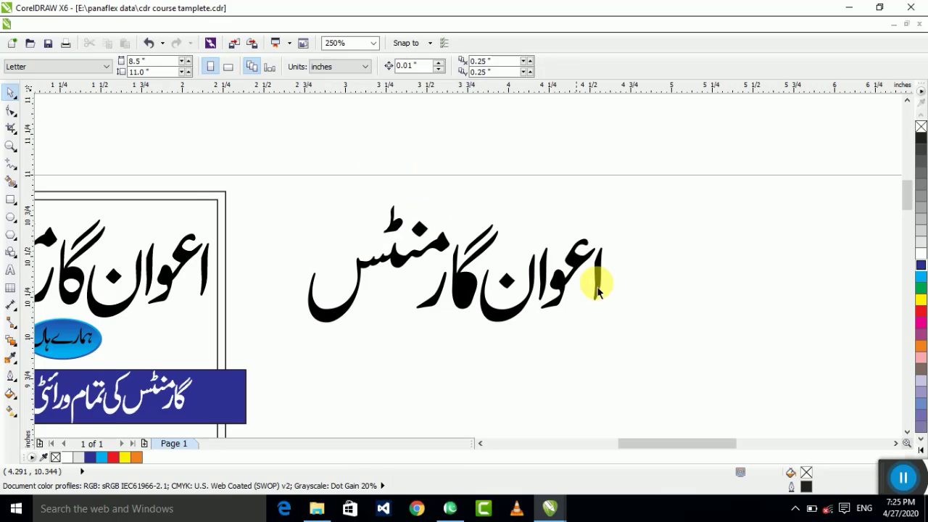
- Try moving the rightmost letter of the broken-apart heading further to the right
{"action": "scroll", "coordinate": [597, 256], "scroll_direction": "up", "scroll_amount": 2}
{"action": "left_click_drag", "start_coordinate": [616, 277], "coordinate": [667, 276]}
{"action": "key", "text": "ctrl+z"}
{"action": "scroll", "coordinate": [462, 264], "scroll_direction": "down", "scroll_amount": 2}
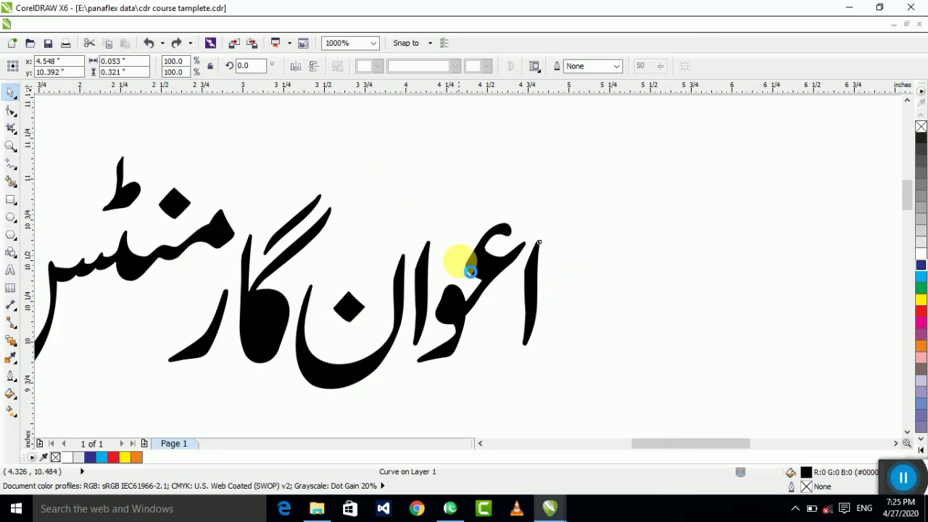
- Select all the separate heading shapes and combine them into a single curve
{"action": "left_click_drag", "start_coordinate": [611, 180], "coordinate": [176, 369]}
{"action": "left_click_drag", "start_coordinate": [331, 305], "coordinate": [182, 380]}
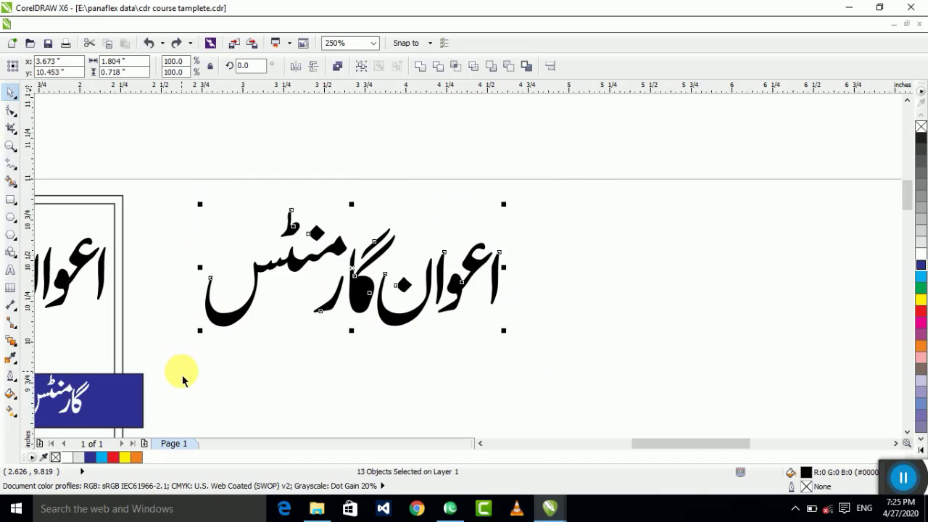
{"action": "left_click_drag", "start_coordinate": [597, 157], "coordinate": [157, 372]}
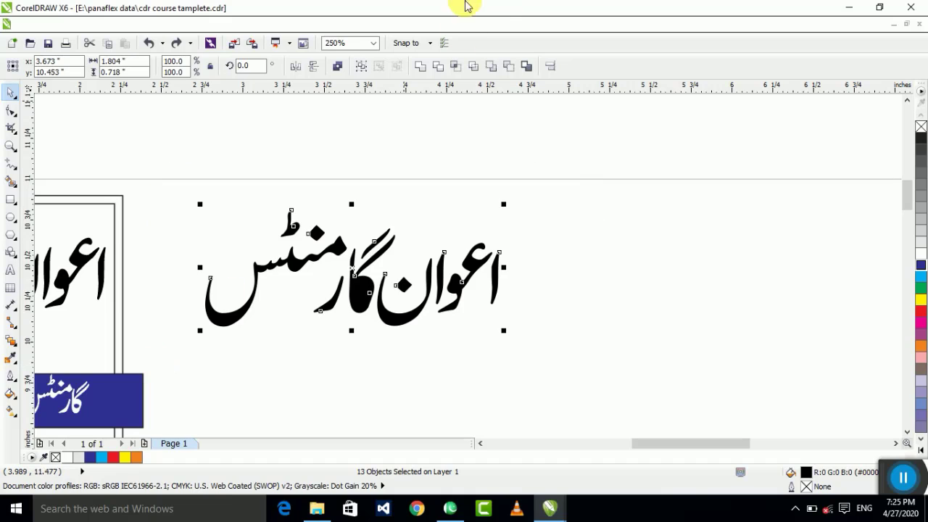
{"action": "left_click", "coordinate": [338, 69]}
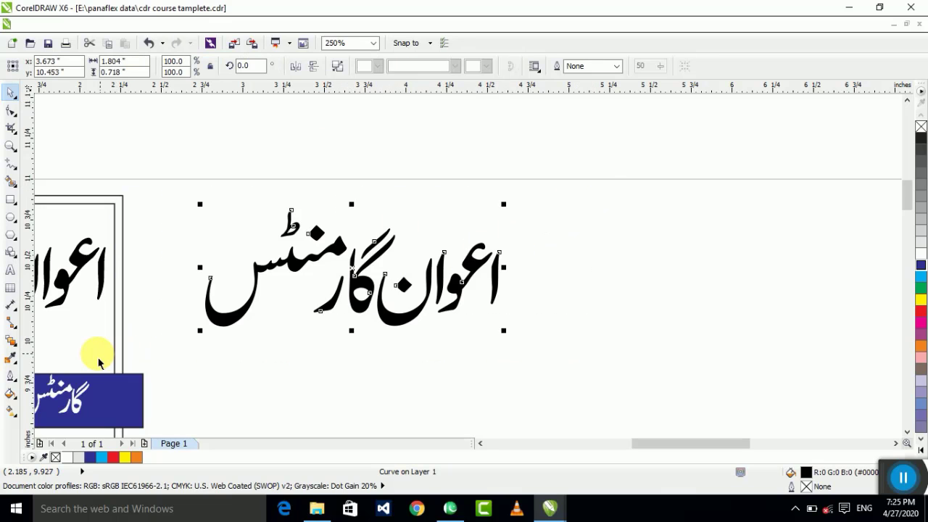
{"action": "key", "text": "shift+F2"}
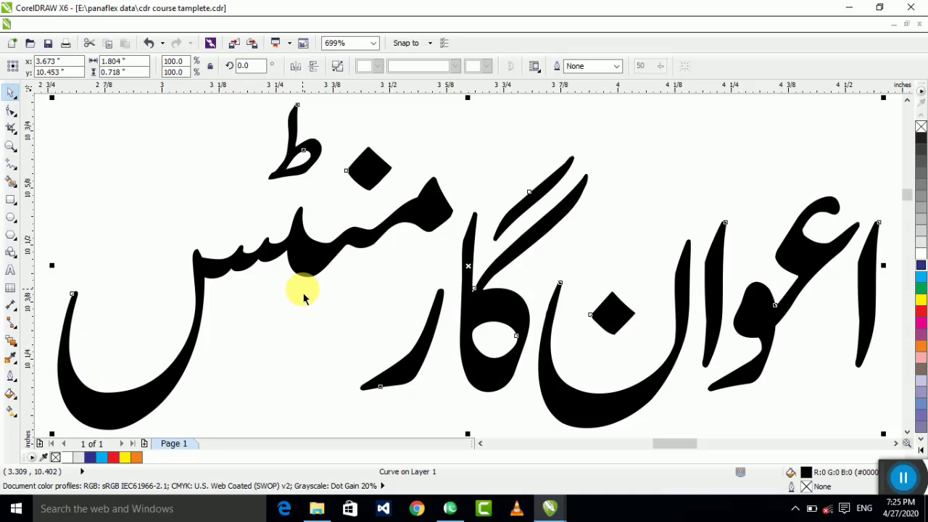
- Break the combined heading curve apart into separate shapes again
{"action": "scroll", "coordinate": [300, 289], "scroll_direction": "down", "scroll_amount": 2}
{"action": "left_click", "coordinate": [603, 206]}
{"action": "left_click_drag", "start_coordinate": [24, 434], "coordinate": [187, 412]}
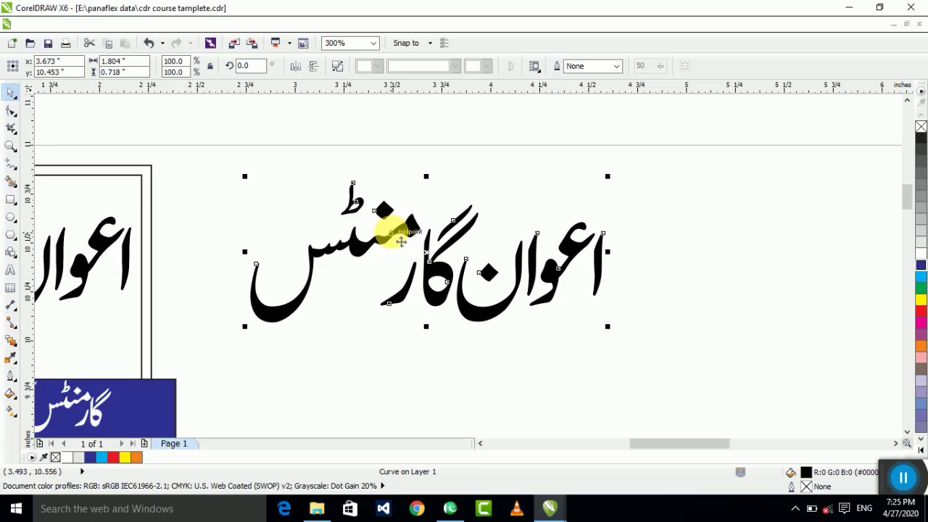
{"action": "left_click_drag", "start_coordinate": [689, 166], "coordinate": [617, 310]}
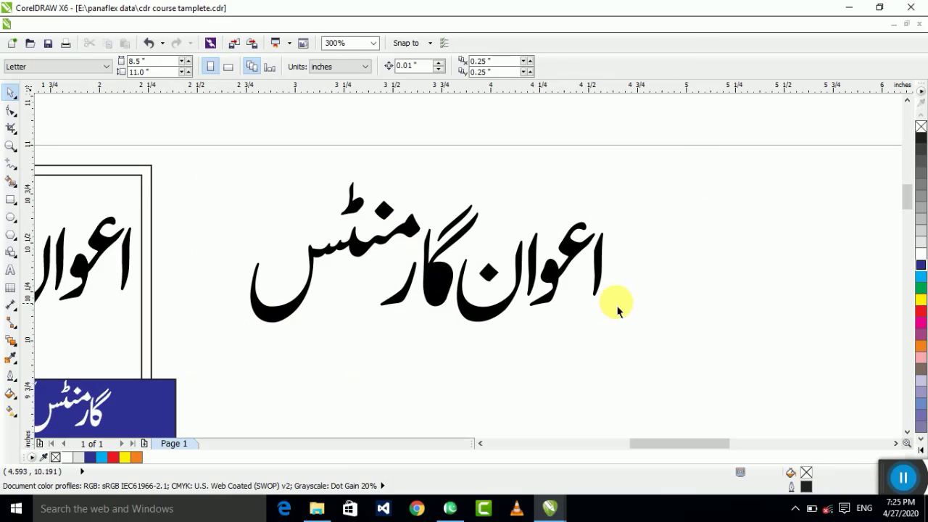
- Combine all the separated heading shapes into one curve once more and delete this heading copy
{"action": "left_click_drag", "start_coordinate": [240, 332], "coordinate": [242, 334]}
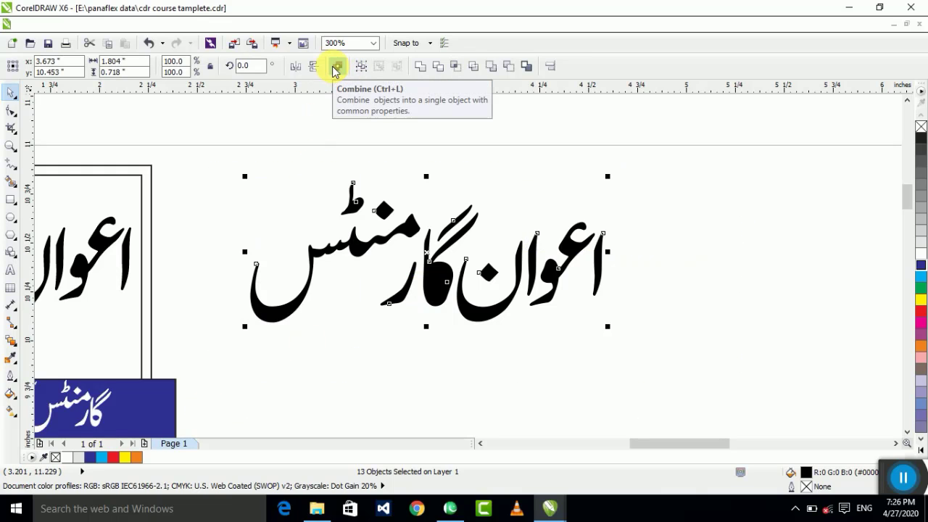
{"action": "key", "text": "ctrl+l"}
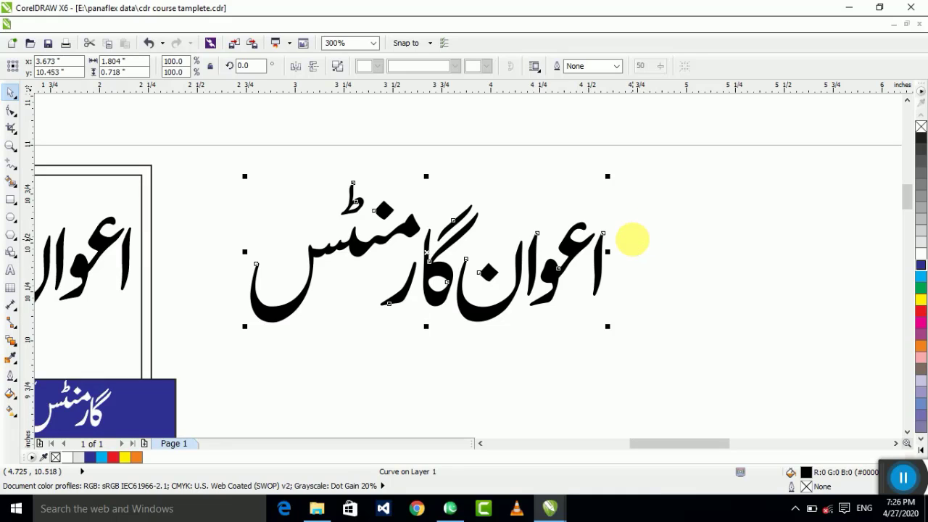
{"action": "key", "text": "ctrl+z"}
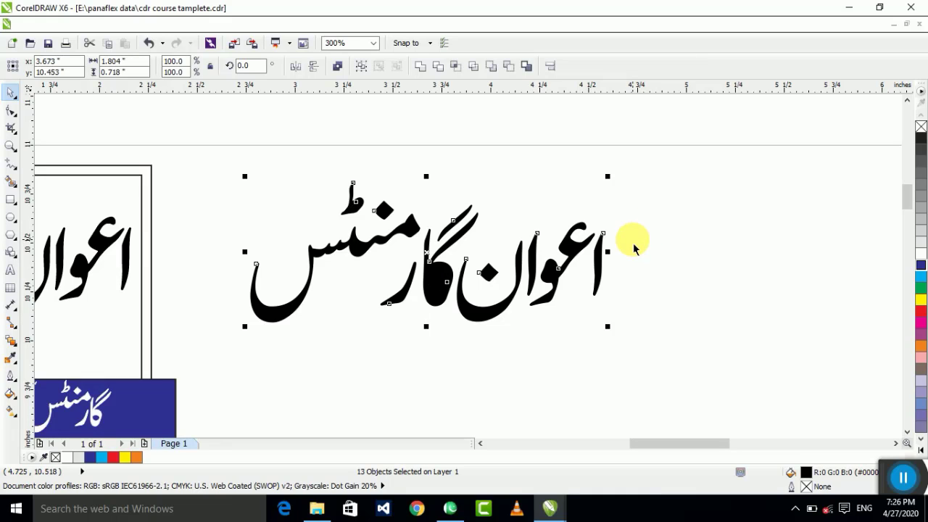
{"action": "key", "text": "ctrl+l"}
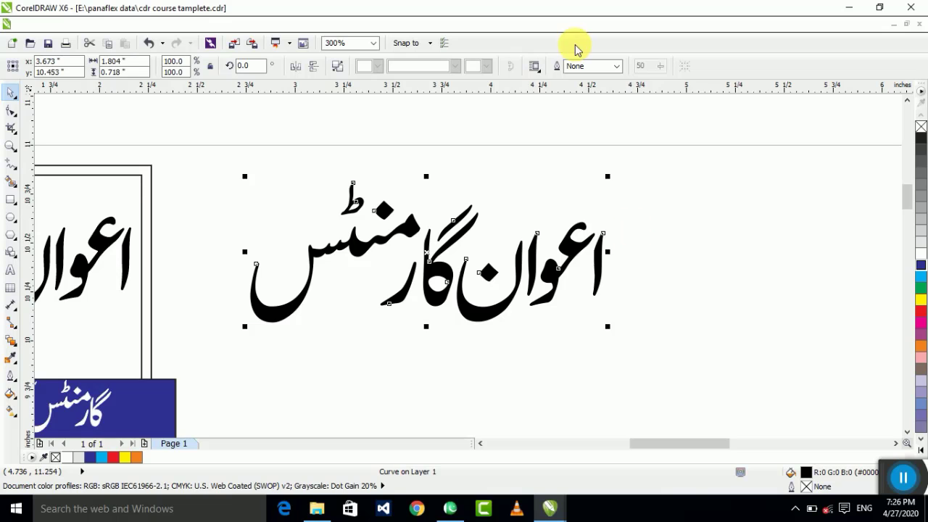
{"action": "scroll", "coordinate": [622, 135], "scroll_direction": "down", "scroll_amount": 4}
{"action": "key", "text": "Delete"}
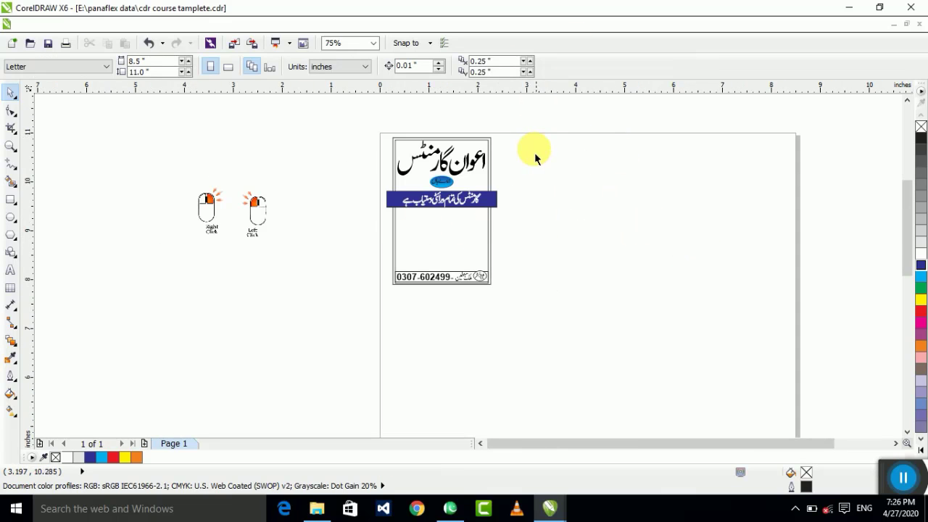
- Place a copy of the poster's dark blue bar to the right of the poster
{"action": "scroll", "coordinate": [535, 158], "scroll_direction": "up", "scroll_amount": 2}
{"action": "left_click", "coordinate": [459, 249]}
{"action": "left_click_drag", "start_coordinate": [459, 249], "coordinate": [695, 252]}
{"action": "scroll", "coordinate": [697, 264], "scroll_direction": "up", "scroll_amount": 2}
{"action": "scroll", "coordinate": [724, 264], "scroll_direction": "down", "scroll_amount": 1}
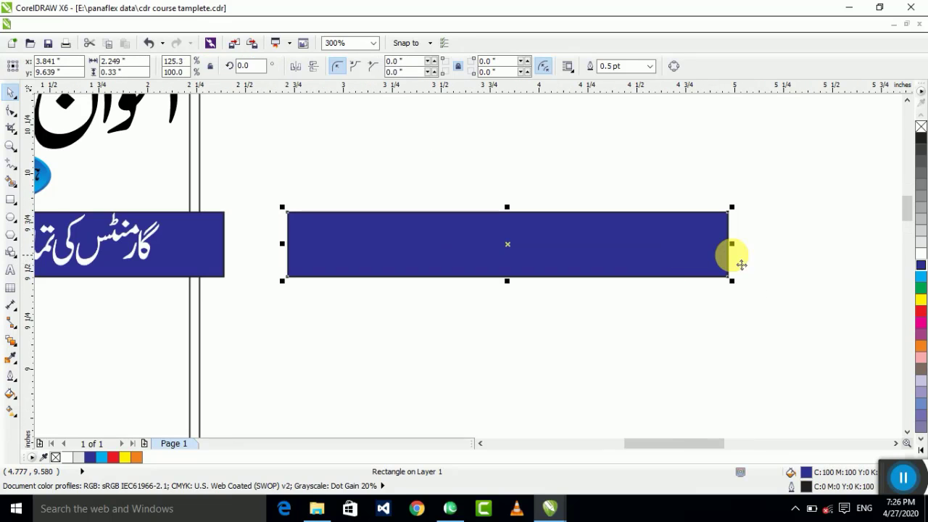
- Draw an ellipse about 0.234 by 0.253 inches near the middle of the copied blue bar
{"action": "left_click", "coordinate": [10, 217]}
{"action": "scroll", "coordinate": [486, 201], "scroll_direction": "up", "scroll_amount": 1}
{"action": "left_click_drag", "start_coordinate": [416, 211], "coordinate": [511, 315]}
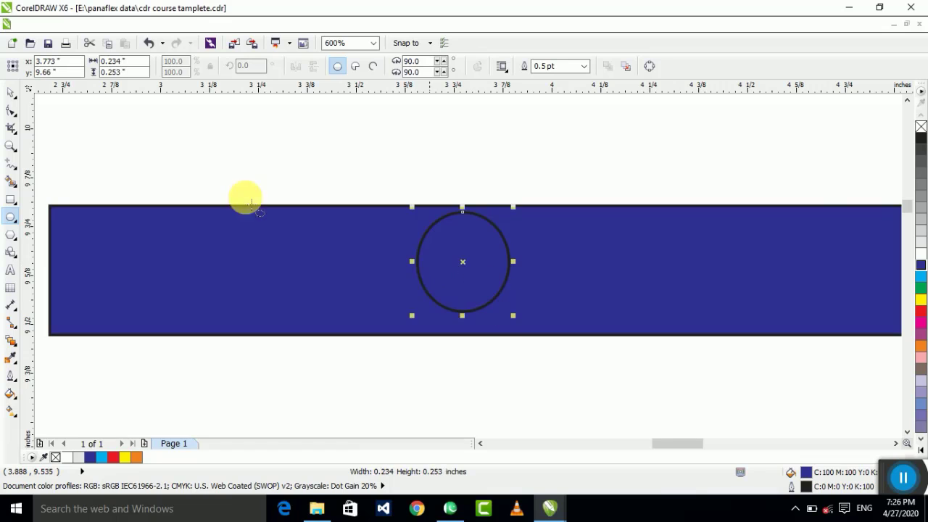
- Select the ellipse together with the blue bar and centre it horizontally and vertically on the bar
{"action": "left_click", "coordinate": [10, 91]}
{"action": "left_click", "coordinate": [286, 273], "text": "shift"}
{"action": "scroll", "coordinate": [500, 222], "scroll_direction": "down", "scroll_amount": 1}
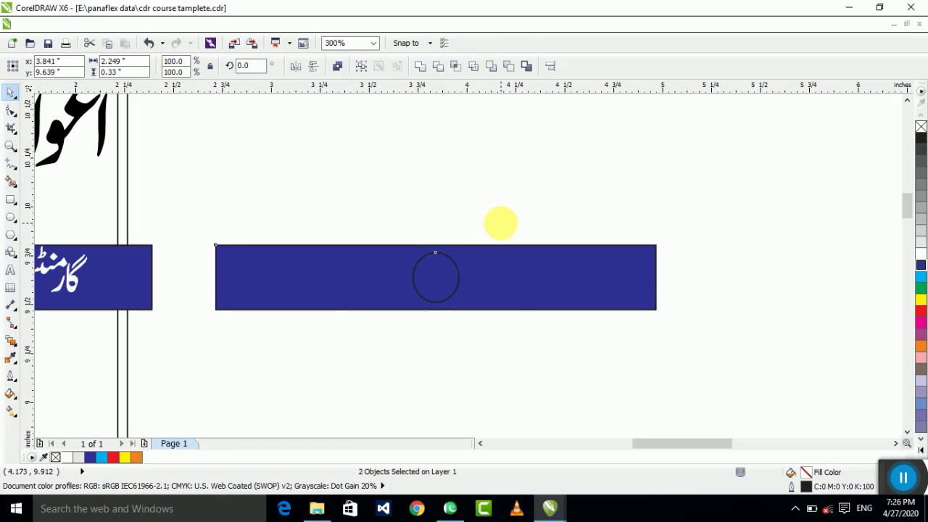
{"action": "left_click_drag", "start_coordinate": [805, 218], "coordinate": [162, 315]}
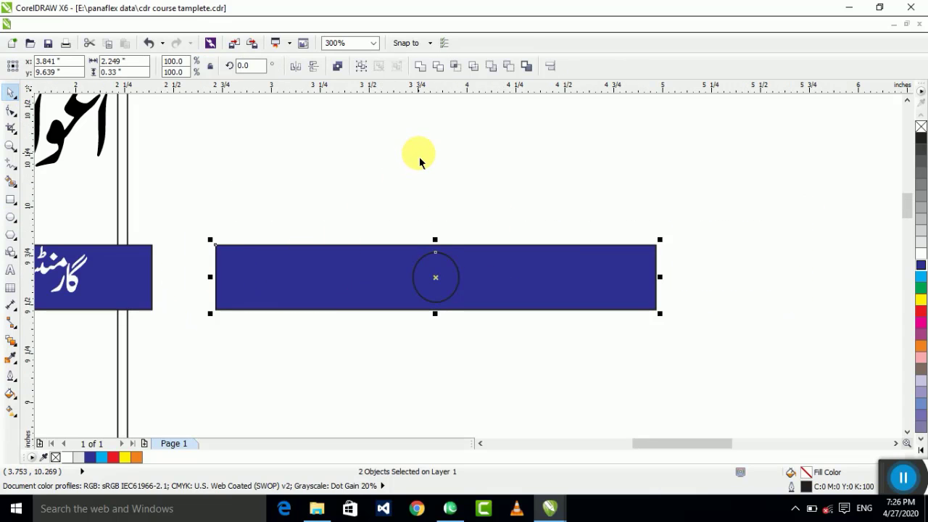
- Trim the blue bar with the ellipse and move the two objects apart to expose the cut-out
{"action": "scroll", "coordinate": [419, 157], "scroll_direction": "up", "scroll_amount": 1}
{"action": "left_click_drag", "start_coordinate": [553, 158], "coordinate": [356, 345]}
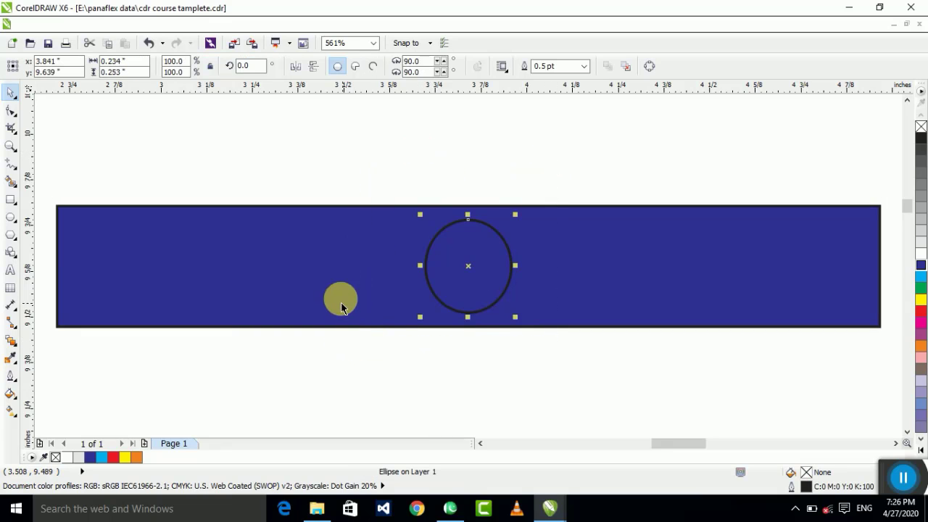
{"action": "left_click", "coordinate": [343, 290], "text": "shift"}
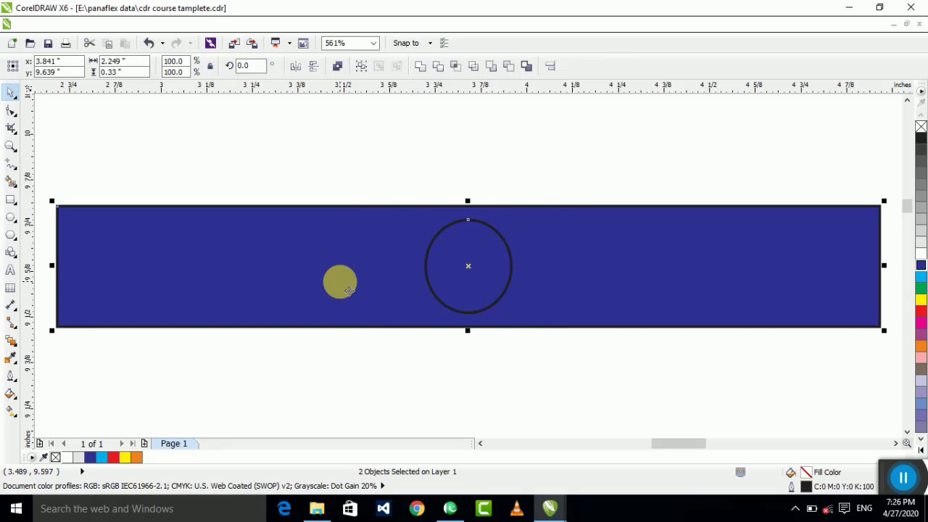
{"action": "left_click", "coordinate": [439, 68]}
{"action": "left_click_drag", "start_coordinate": [460, 283], "coordinate": [649, 166]}
{"action": "left_click_drag", "start_coordinate": [511, 313], "coordinate": [576, 333]}
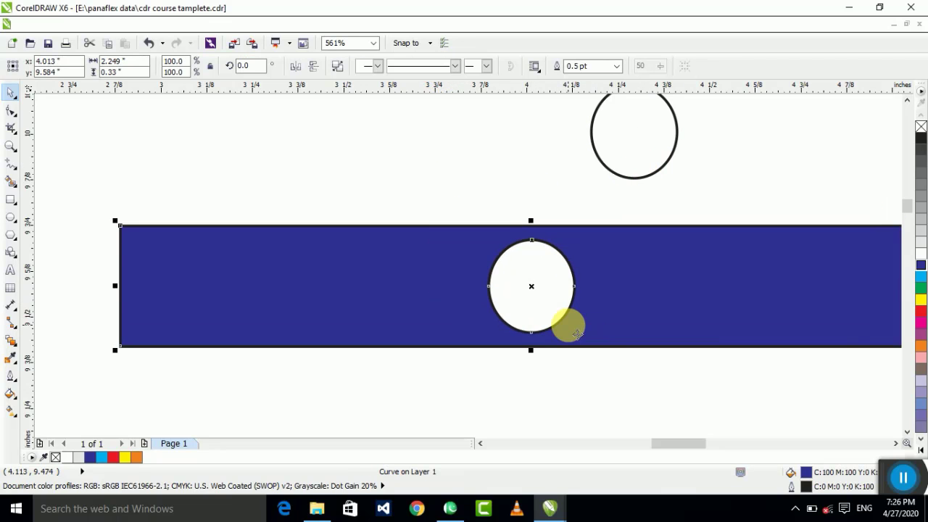
- Undo the moves of the bar and the ellipse, and the trim of the bar
{"action": "key", "text": "ctrl+z"}
{"action": "left_click", "coordinate": [383, 209]}
{"action": "left_click", "coordinate": [650, 169]}
{"action": "left_click", "coordinate": [599, 201]}
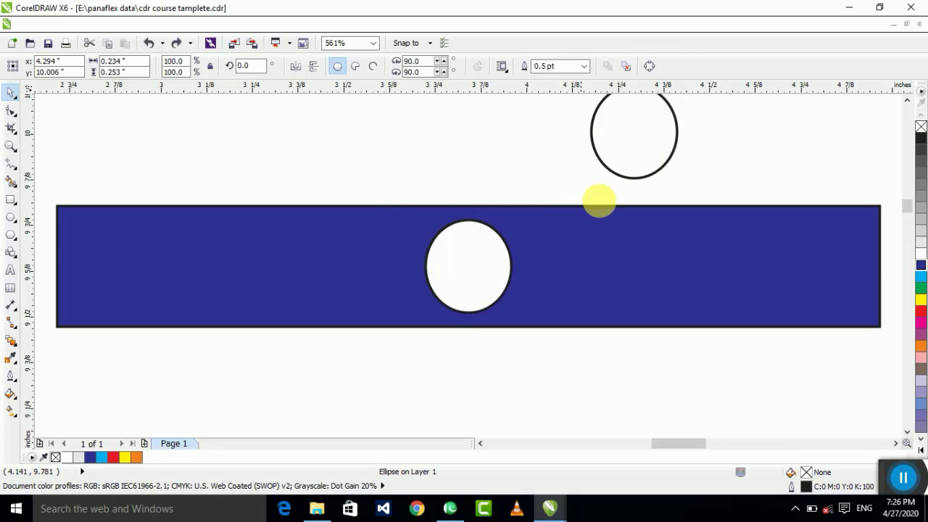
{"action": "key", "text": "ctrl+z"}
{"action": "key", "text": "ctrl+z"}
{"action": "left_click", "coordinate": [639, 178]}
- Move the ellipse above the blue bar and align it back to the bar's centre in both directions
{"action": "left_click_drag", "start_coordinate": [503, 256], "coordinate": [507, 127]}
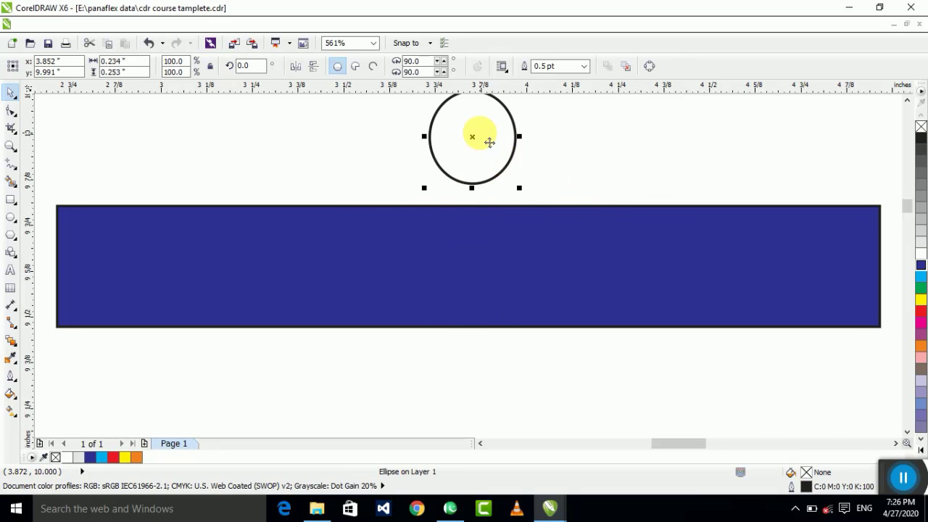
{"action": "left_click", "coordinate": [516, 235], "text": "shift"}
{"action": "key", "text": "e"}
{"action": "key", "text": "x"}
{"action": "key", "text": "c"}
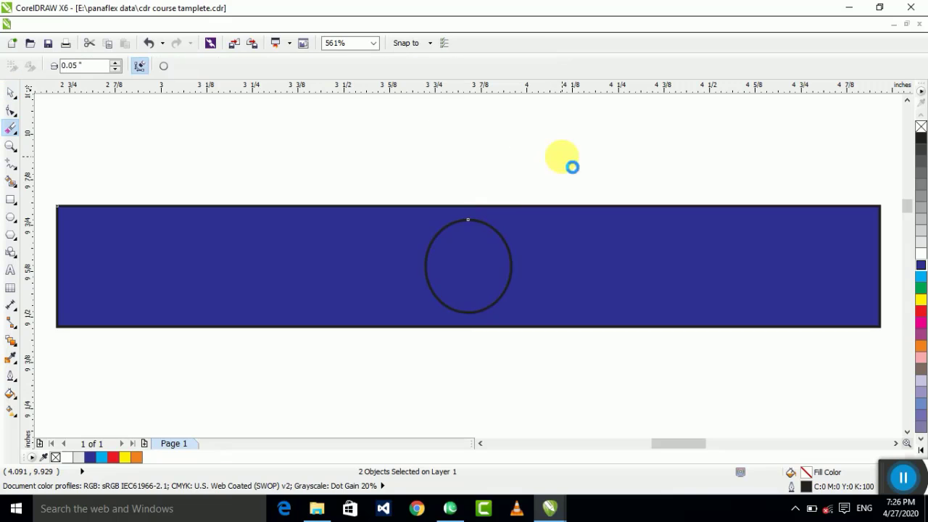
{"action": "left_click", "coordinate": [572, 167]}
{"action": "left_click", "coordinate": [569, 284]}
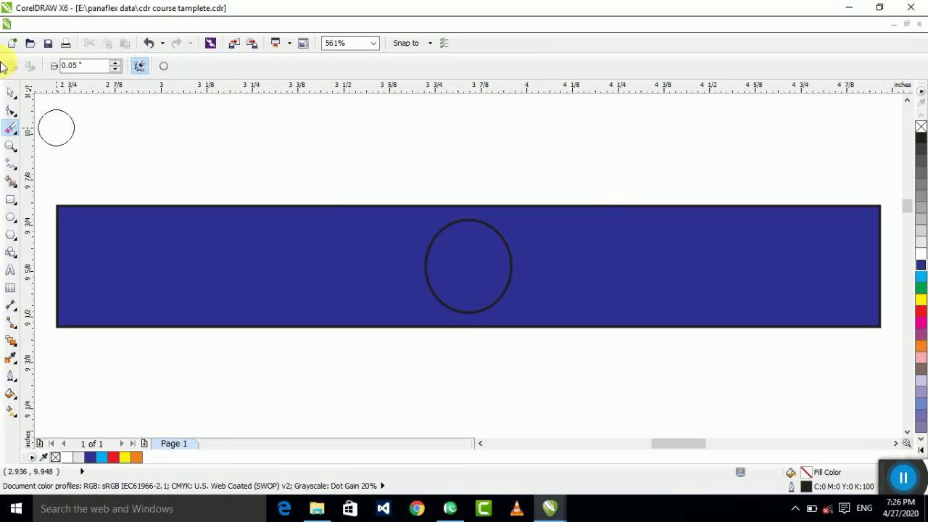
- Select the ellipse first and the blue bar second, and trim the ellipse's shape out of the bar
{"action": "left_click", "coordinate": [11, 92]}
{"action": "left_click", "coordinate": [479, 251]}
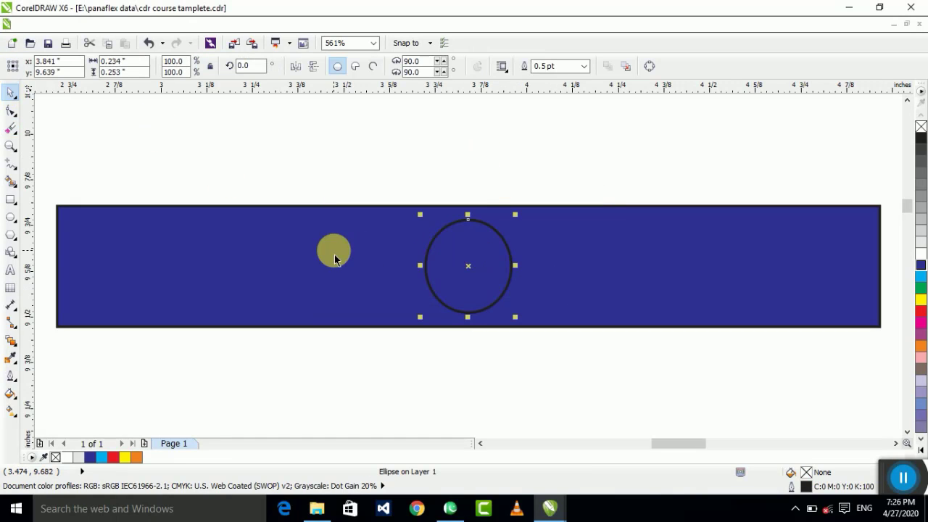
{"action": "left_click", "coordinate": [332, 256], "text": "shift"}
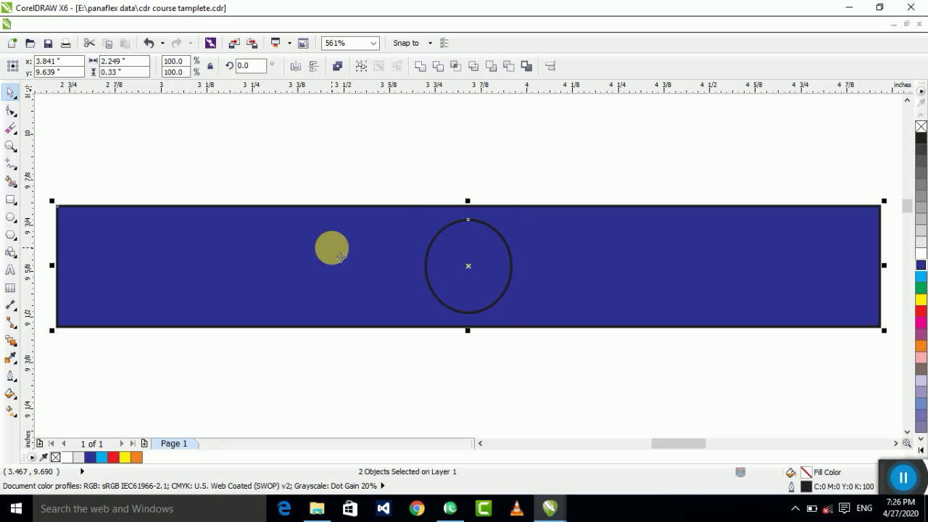
{"action": "left_click", "coordinate": [439, 67]}
{"action": "left_click", "coordinate": [440, 159]}
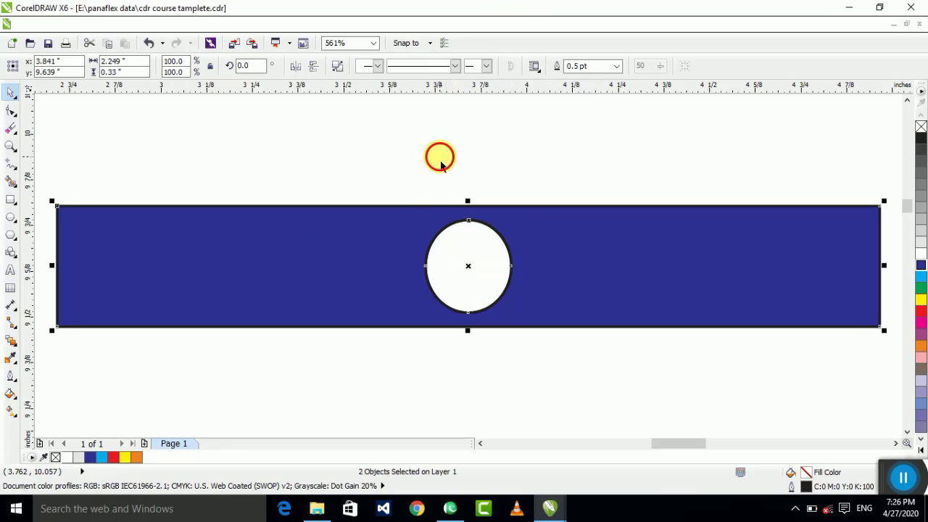
- Move the ellipse off the trimmed bar and delete it, shifting the bar slightly upward
{"action": "left_click_drag", "start_coordinate": [507, 243], "coordinate": [617, 126]}
{"action": "left_click_drag", "start_coordinate": [545, 285], "coordinate": [512, 242]}
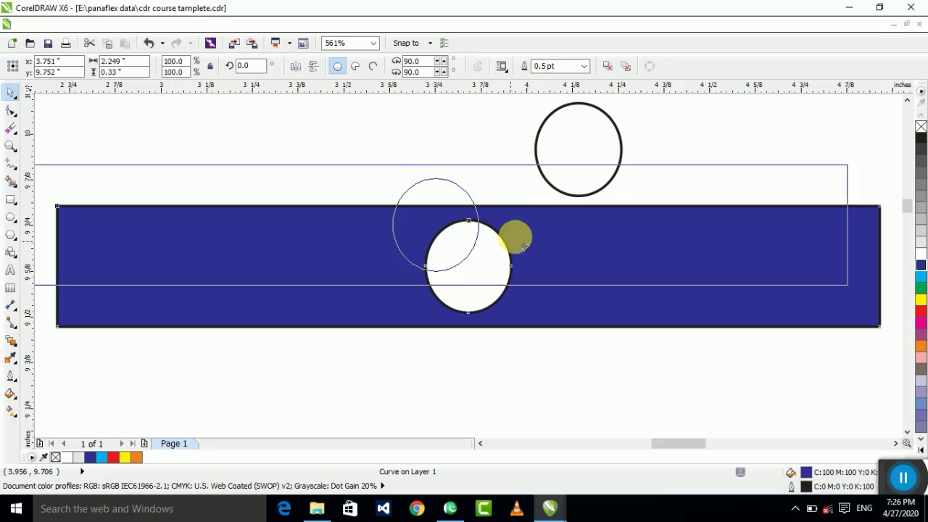
{"action": "scroll", "coordinate": [667, 242], "scroll_direction": "down", "scroll_amount": 1}
{"action": "left_click_drag", "start_coordinate": [669, 236], "coordinate": [652, 265]}
{"action": "left_click_drag", "start_coordinate": [724, 128], "coordinate": [492, 230]}
{"action": "key", "text": "Delete"}
{"action": "left_click", "coordinate": [517, 179]}
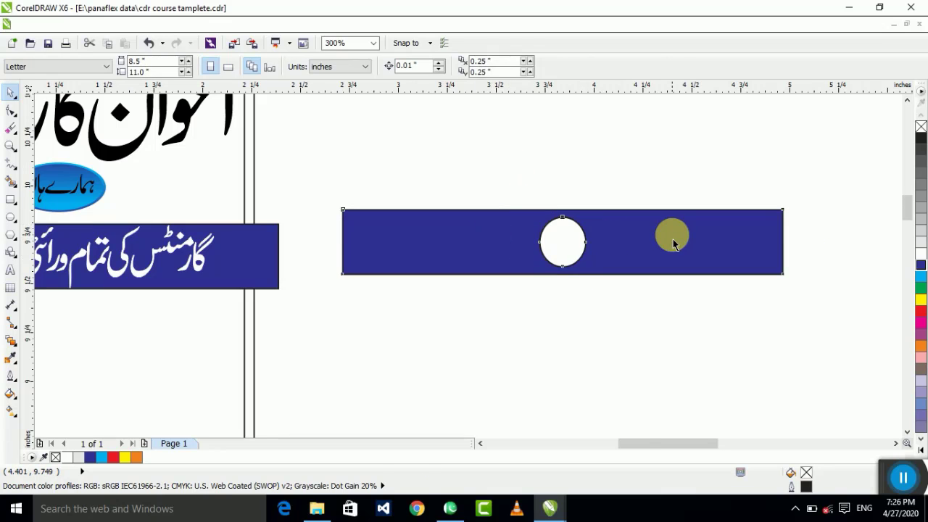
- Check the ellipse cut-out in the blue bar beside the poster and delete the trimmed bar
{"action": "scroll", "coordinate": [638, 202], "scroll_direction": "up", "scroll_amount": 2}
{"action": "left_click", "coordinate": [393, 146]}
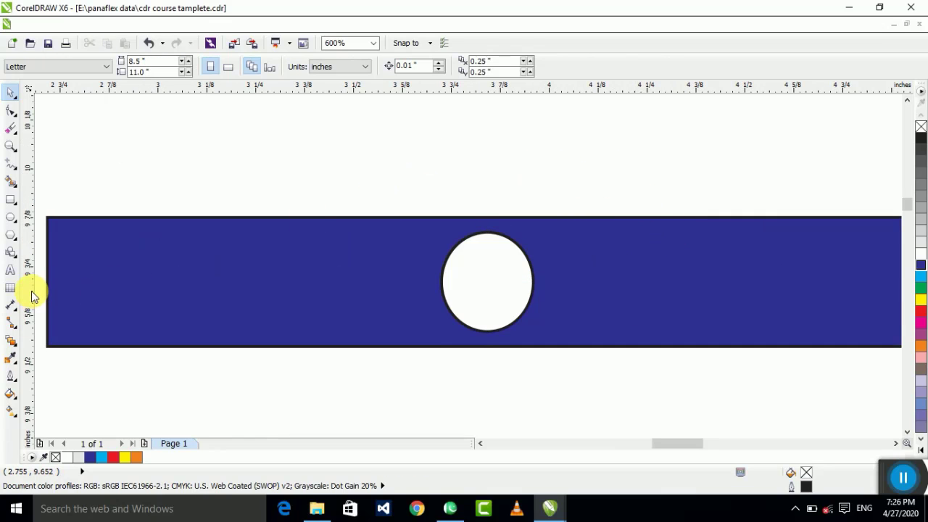
{"action": "scroll", "coordinate": [629, 253], "scroll_direction": "down", "scroll_amount": 4}
{"action": "left_click", "coordinate": [661, 267]}
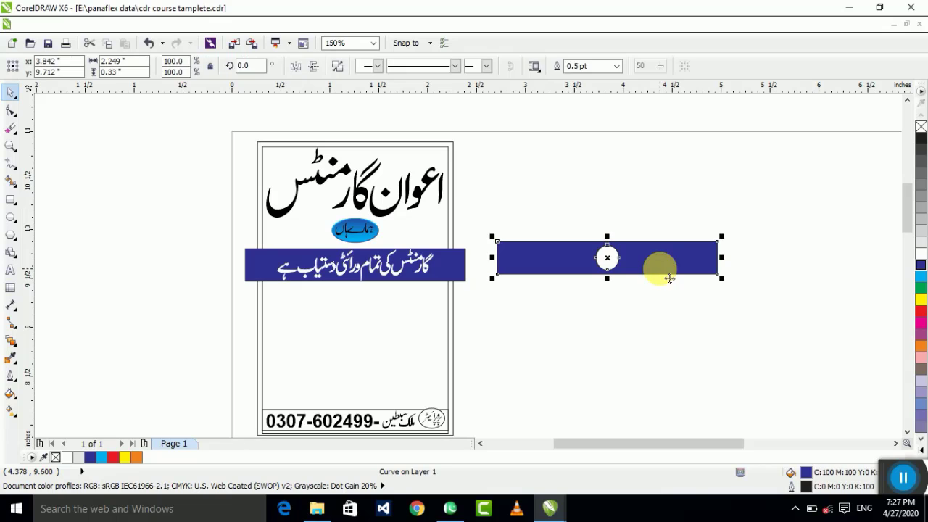
{"action": "key", "text": "Delete"}
{"action": "left_click", "coordinate": [15, 204]}
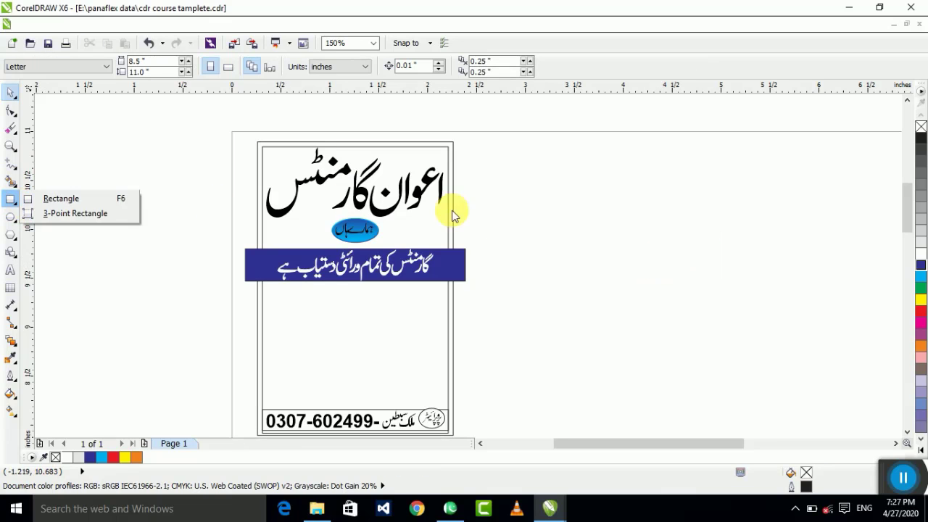
{"action": "left_click", "coordinate": [576, 238]}
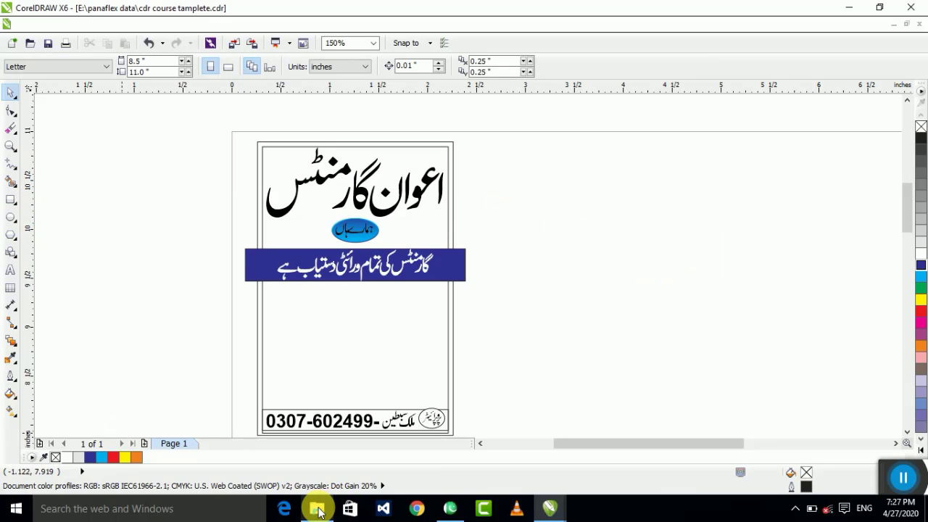
- Switch to File Explorer and bring the blurred lights image from the Downloads folder into the CorelDRAW drawing
{"action": "left_click", "coordinate": [859, 7]}
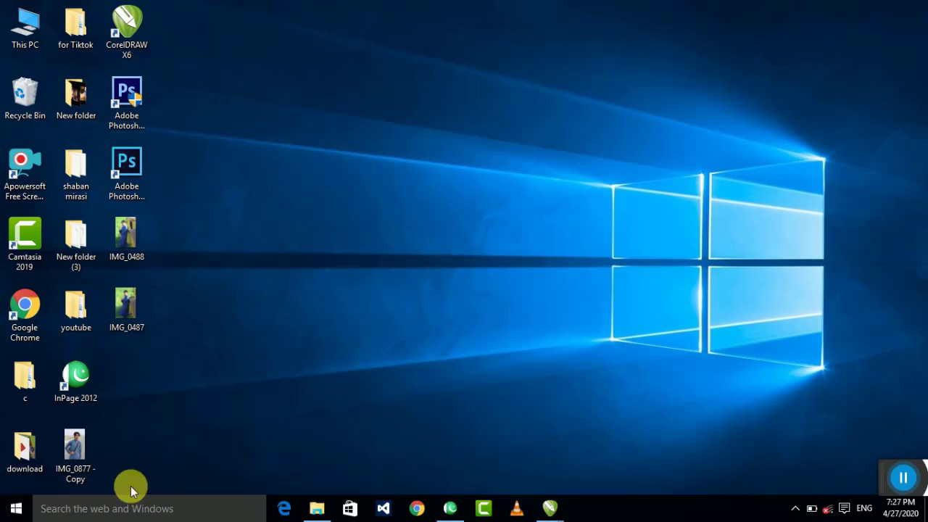
{"action": "double_click", "coordinate": [30, 36]}
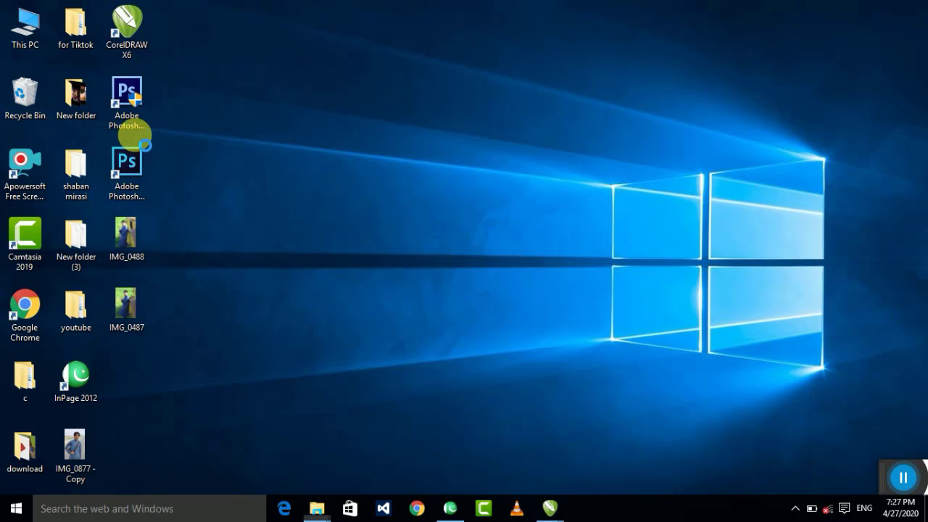
{"action": "left_click", "coordinate": [63, 165]}
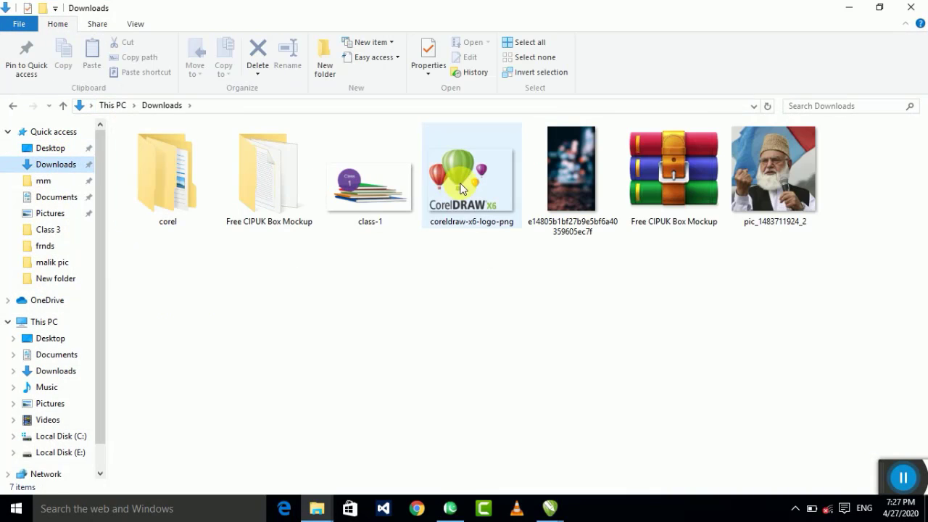
{"action": "left_click_drag", "start_coordinate": [571, 174], "coordinate": [652, 296]}
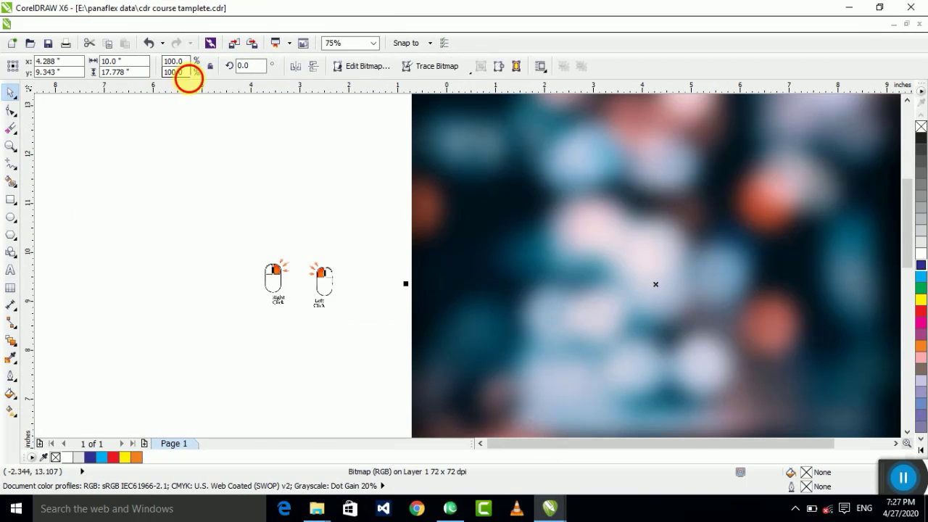
- Scale the imported image to 5% and move it closer to the poster
{"action": "type", "text": "5"}
{"action": "key", "text": "Return"}
{"action": "scroll", "coordinate": [599, 276], "scroll_direction": "up", "scroll_amount": 2}
{"action": "left_click", "coordinate": [691, 283]}
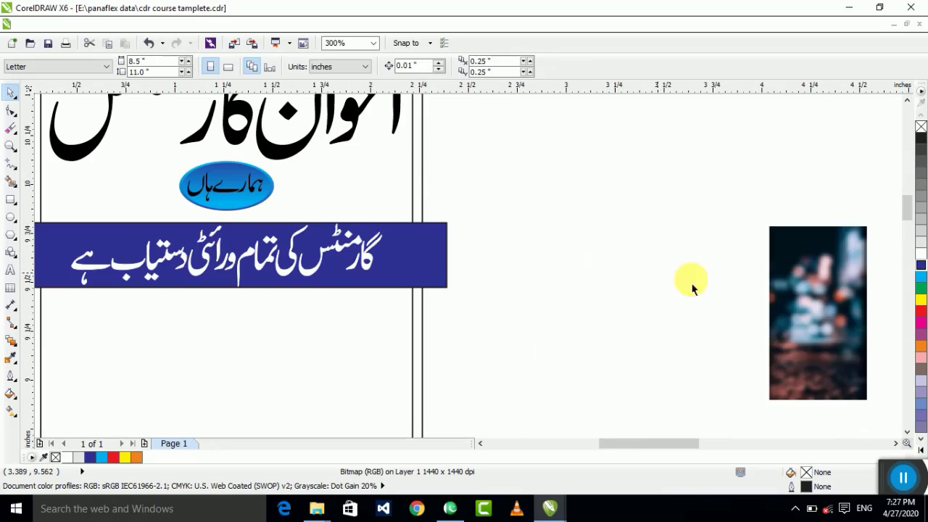
{"action": "left_click_drag", "start_coordinate": [793, 285], "coordinate": [662, 272]}
{"action": "key", "text": "shift+F2"}
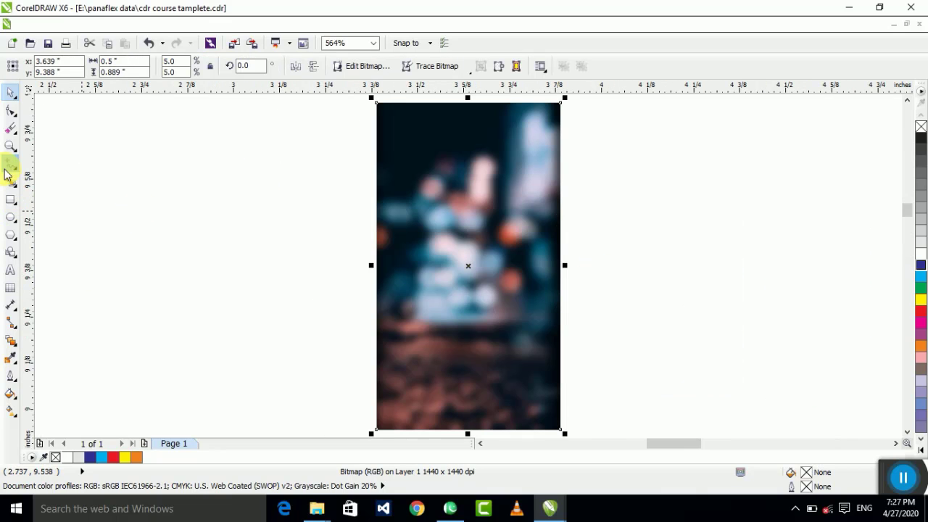
- Crop the image to its upper part with a crop marquee about 0.88 by 0.56 inches
{"action": "left_click", "coordinate": [12, 129]}
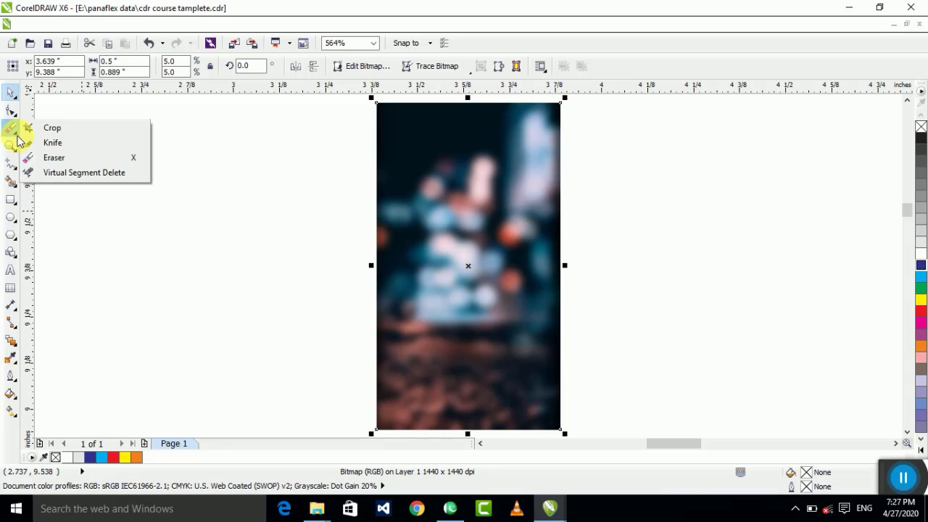
{"action": "left_click", "coordinate": [62, 129]}
{"action": "scroll", "coordinate": [524, 224], "scroll_direction": "down", "scroll_amount": 2}
{"action": "left_click_drag", "start_coordinate": [417, 158], "coordinate": [589, 285]}
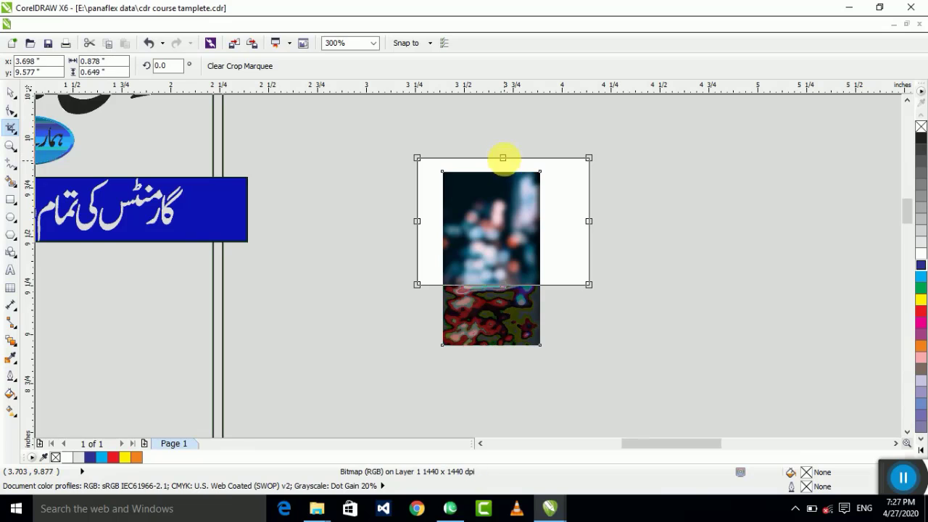
{"action": "left_click_drag", "start_coordinate": [513, 166], "coordinate": [503, 175]}
{"action": "right_click", "coordinate": [505, 179]}
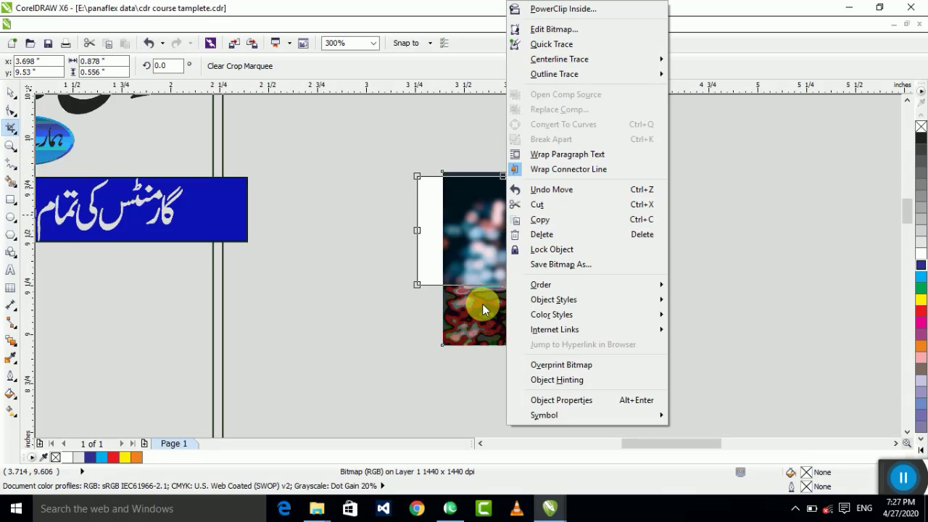
{"action": "left_click", "coordinate": [478, 253]}
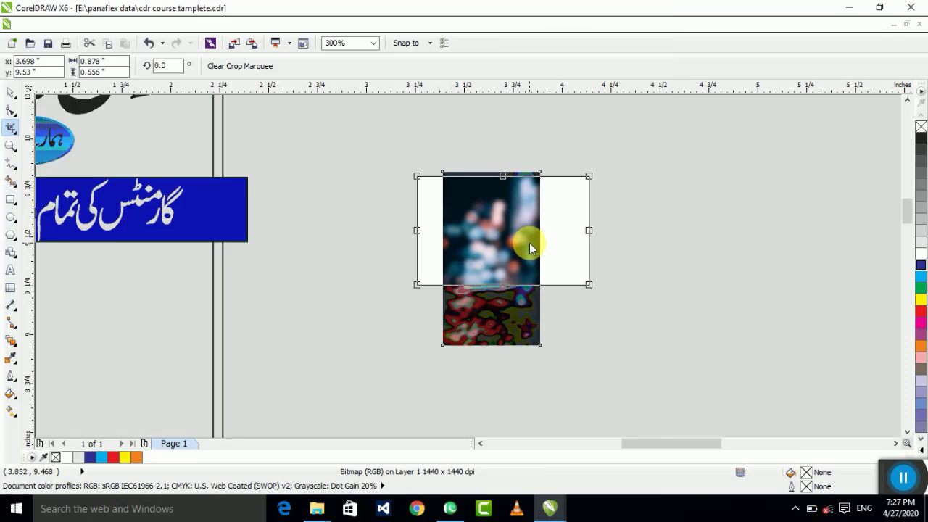
{"action": "double_click", "coordinate": [524, 244]}
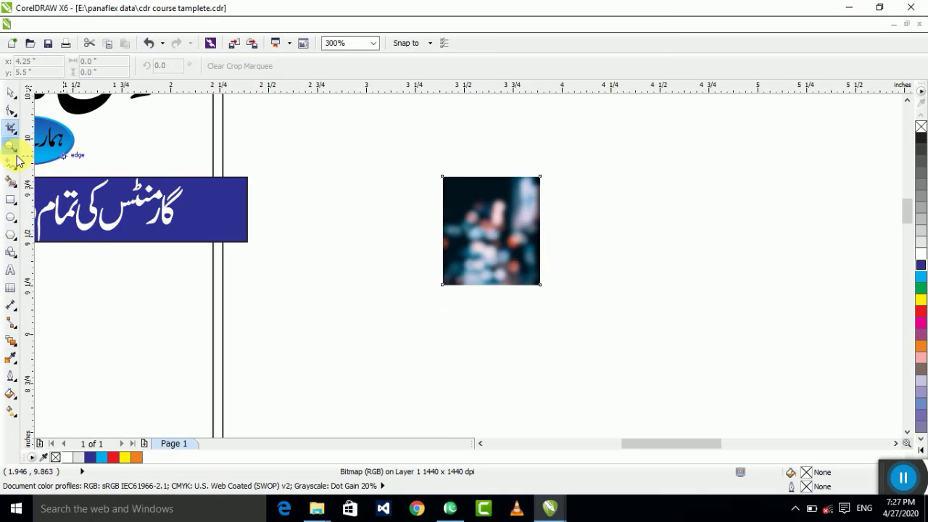
- Delete the cropped image and draw a rectangle about 0.75 by 0.55 inches in the empty area beside the poster
{"action": "left_click", "coordinate": [12, 92]}
{"action": "key", "text": "Delete"}
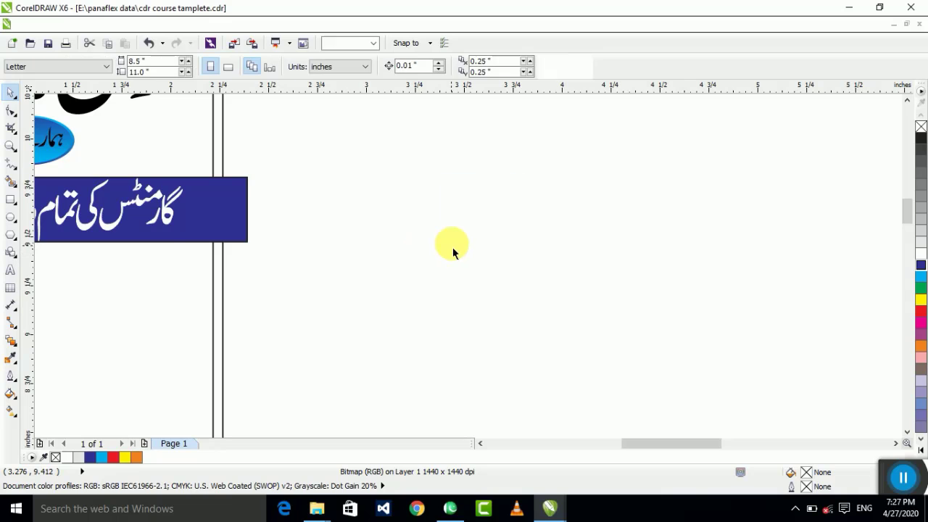
{"action": "left_click", "coordinate": [10, 204]}
{"action": "left_click_drag", "start_coordinate": [377, 169], "coordinate": [525, 275]}
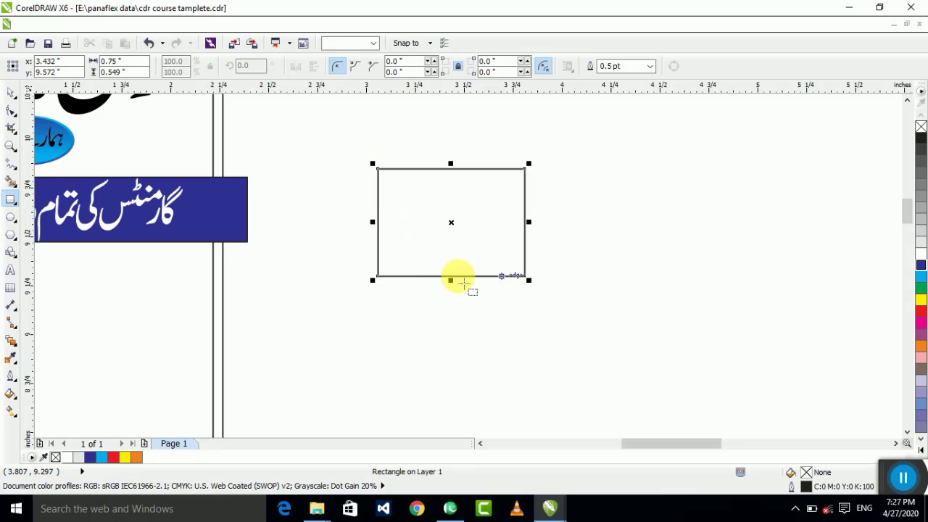
{"action": "left_click_drag", "start_coordinate": [882, 480], "coordinate": [830, 470]}
{"action": "left_click", "coordinate": [725, 316]}
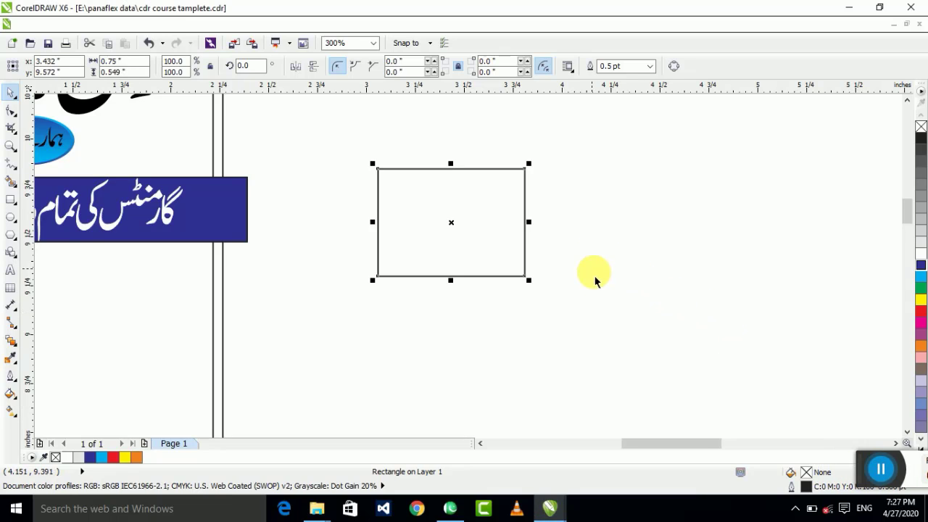
- Delete the rectangle and draw a parallelogram basic shape about 0.64 by 0.53 inches beside the poster
{"action": "left_click", "coordinate": [509, 221]}
{"action": "key", "text": "Delete"}
{"action": "left_click", "coordinate": [619, 213]}
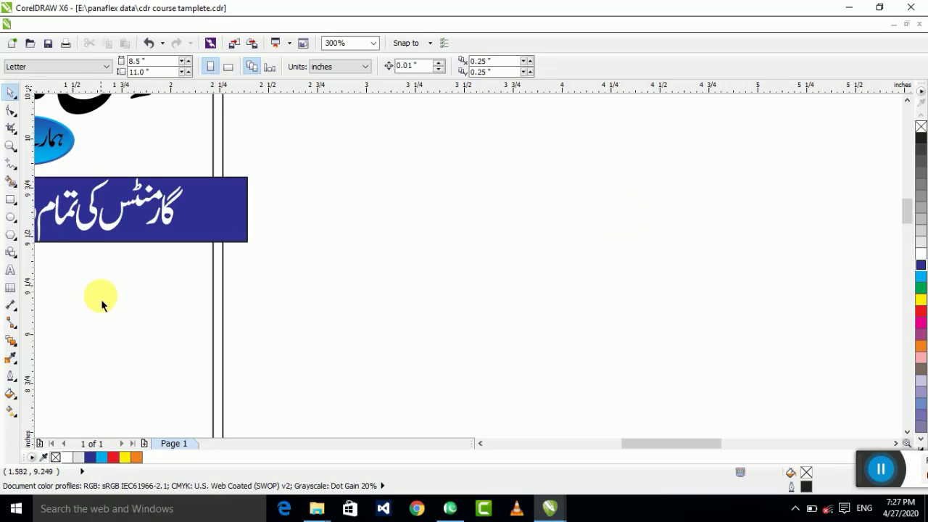
{"action": "left_click", "coordinate": [12, 253]}
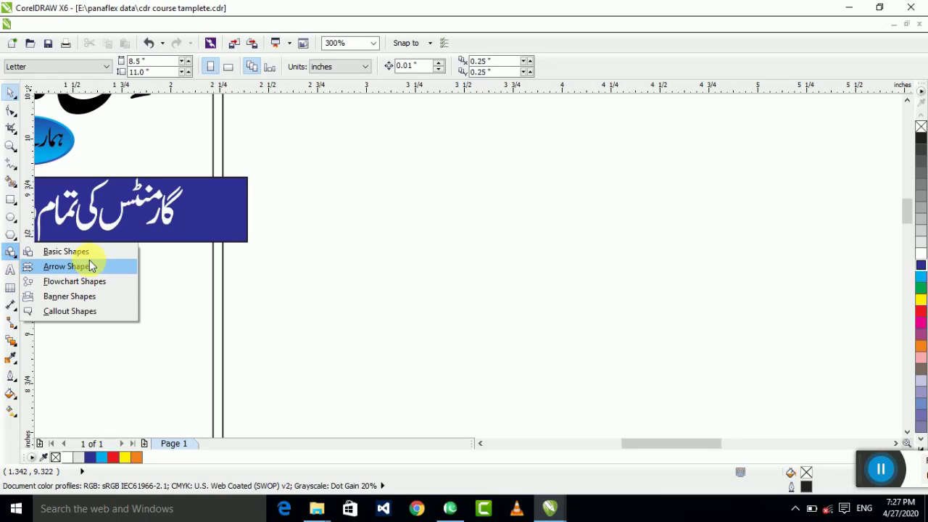
{"action": "left_click", "coordinate": [58, 251]}
{"action": "left_click_drag", "start_coordinate": [347, 167], "coordinate": [482, 280]}
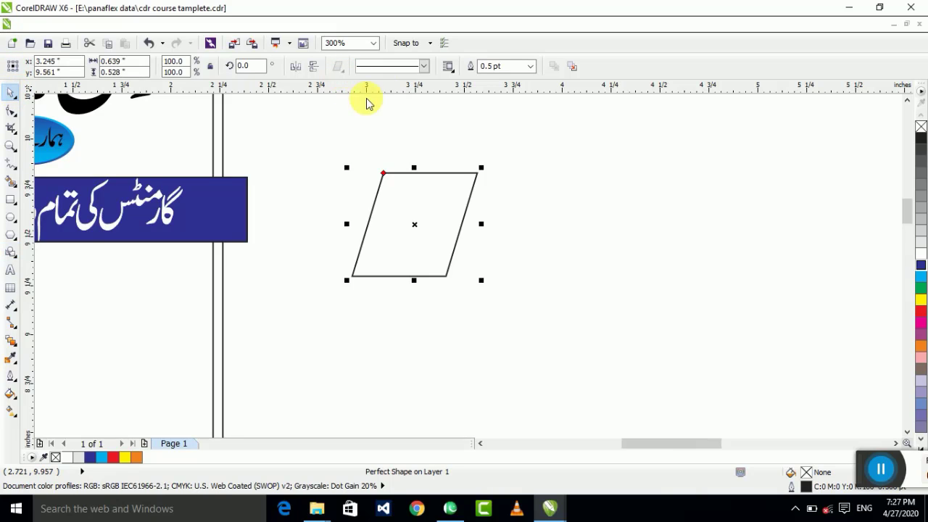
{"action": "left_click", "coordinate": [443, 171]}
{"action": "left_click", "coordinate": [418, 177]}
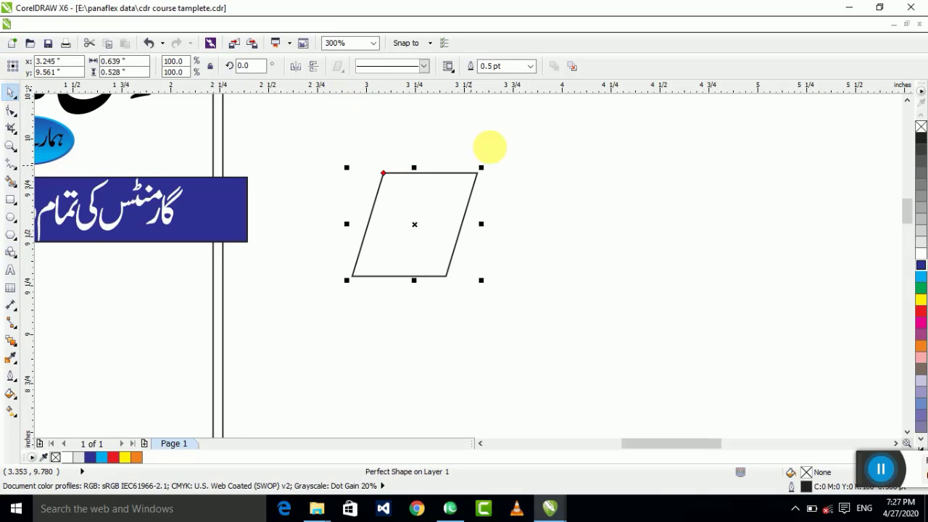
- Draw a smiley face basic shape about 0.5 by 0.5 inches next to the parallelogram
{"action": "left_click", "coordinate": [13, 253]}
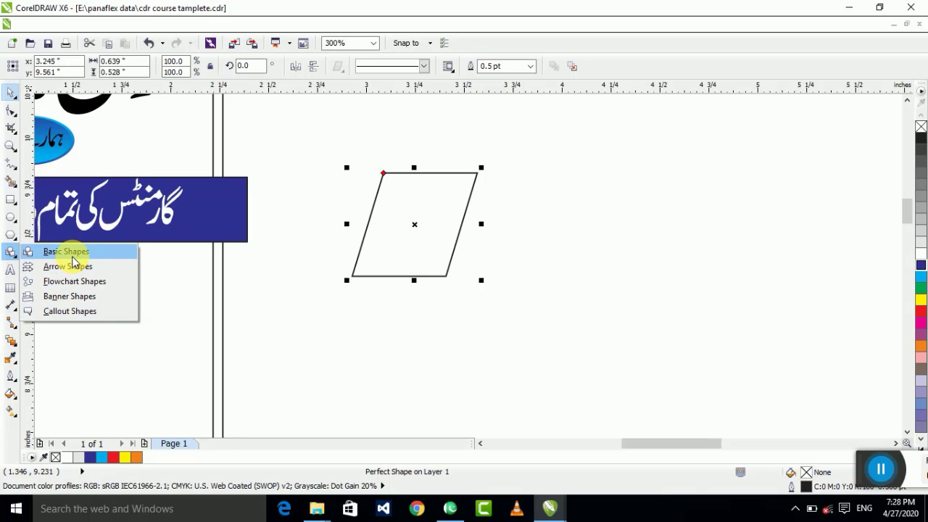
{"action": "left_click", "coordinate": [72, 254]}
{"action": "left_click", "coordinate": [341, 68]}
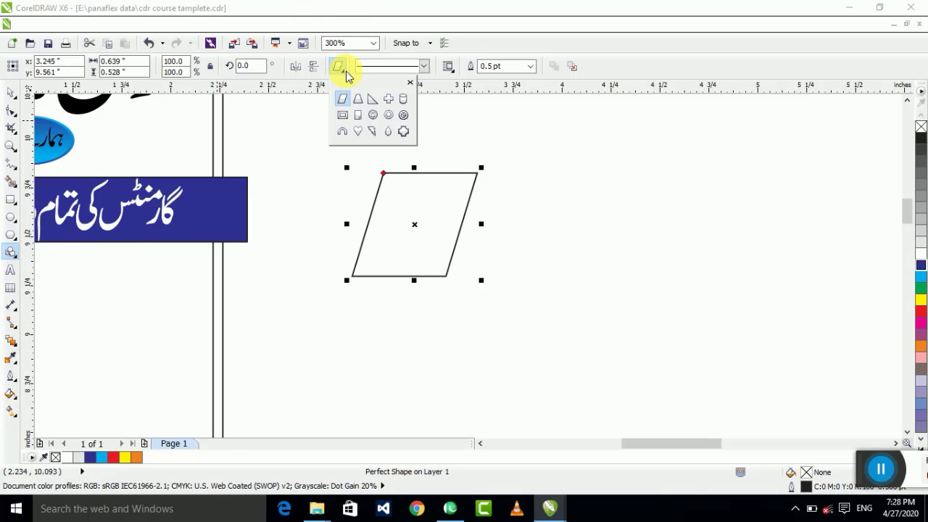
{"action": "left_click", "coordinate": [377, 120]}
{"action": "left_click_drag", "start_coordinate": [511, 171], "coordinate": [619, 278]}
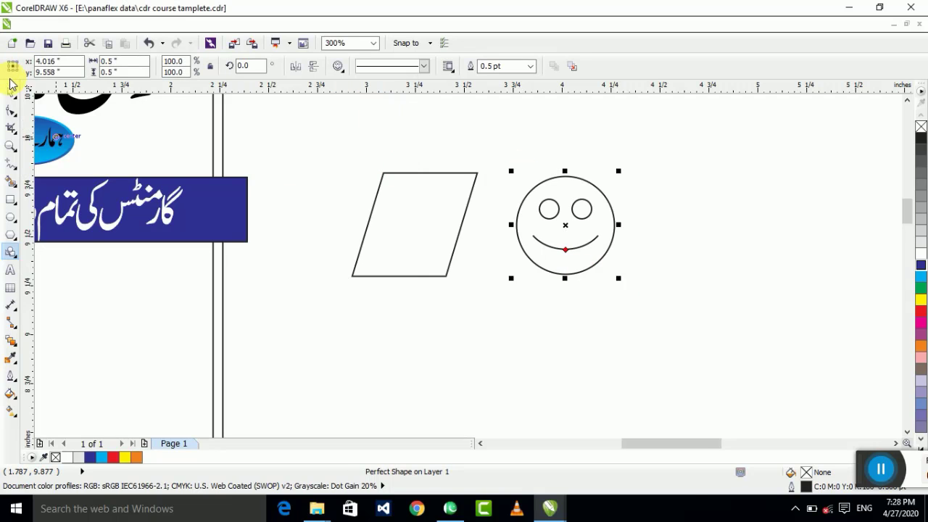
- Draw a banner shape below the parallelogram and the smiley face
{"action": "left_click", "coordinate": [16, 261]}
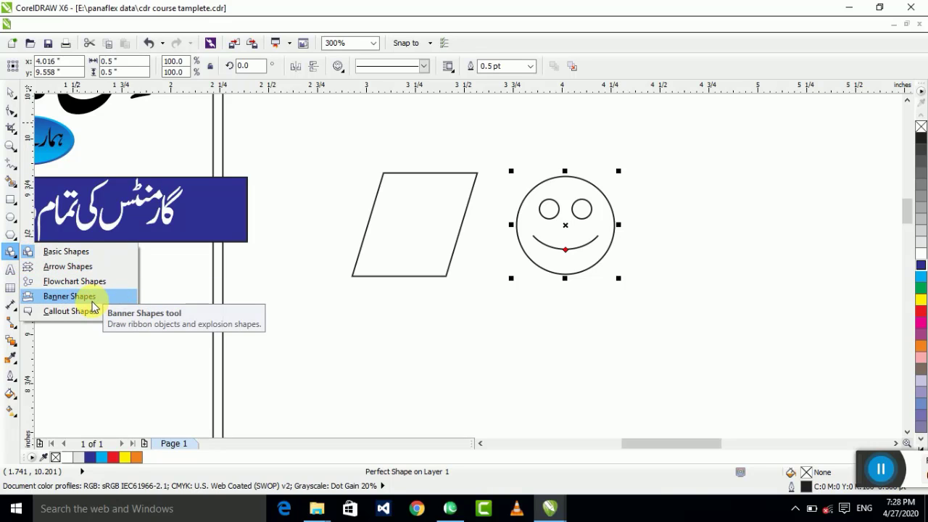
{"action": "left_click", "coordinate": [92, 301]}
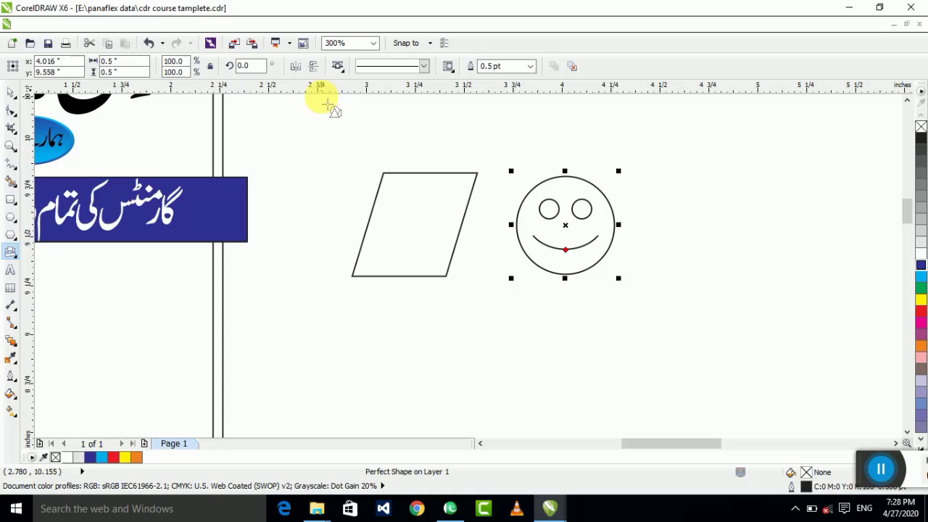
{"action": "left_click", "coordinate": [339, 67]}
{"action": "left_click", "coordinate": [374, 100]}
{"action": "left_click_drag", "start_coordinate": [373, 289], "coordinate": [570, 374]}
- Select the parallelogram, the smiley face and the banner together and delete them
{"action": "left_click", "coordinate": [6, 93]}
{"action": "scroll", "coordinate": [443, 253], "scroll_direction": "down", "scroll_amount": 2}
{"action": "left_click_drag", "start_coordinate": [593, 179], "coordinate": [388, 342]}
{"action": "key", "text": "Delete"}
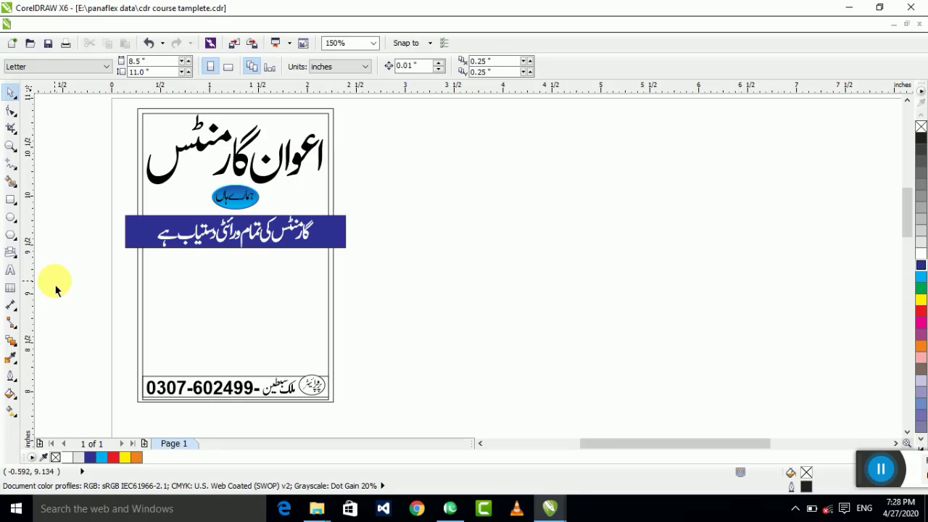
- Add artistic text with the person's full name beside the poster and make it bold
{"action": "left_click", "coordinate": [10, 274]}
{"action": "left_click", "coordinate": [440, 272]}
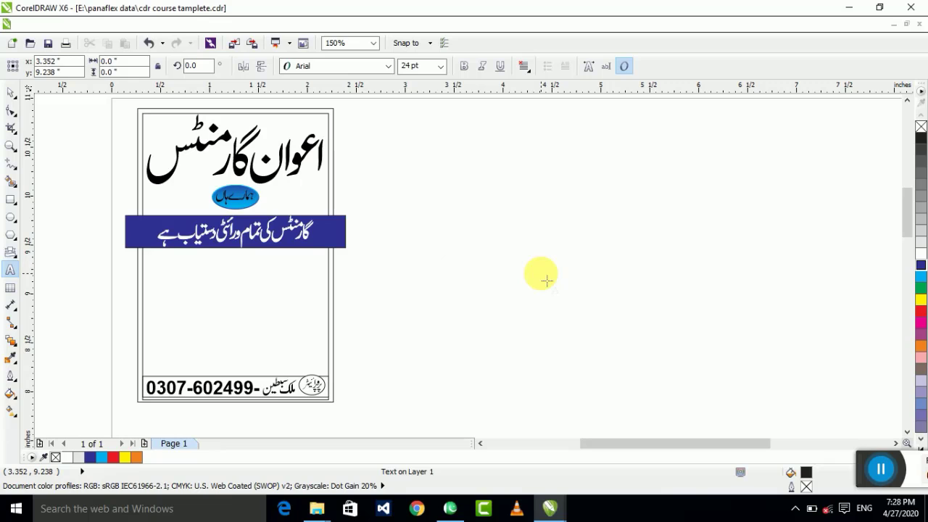
{"action": "type", "text": "mali"}
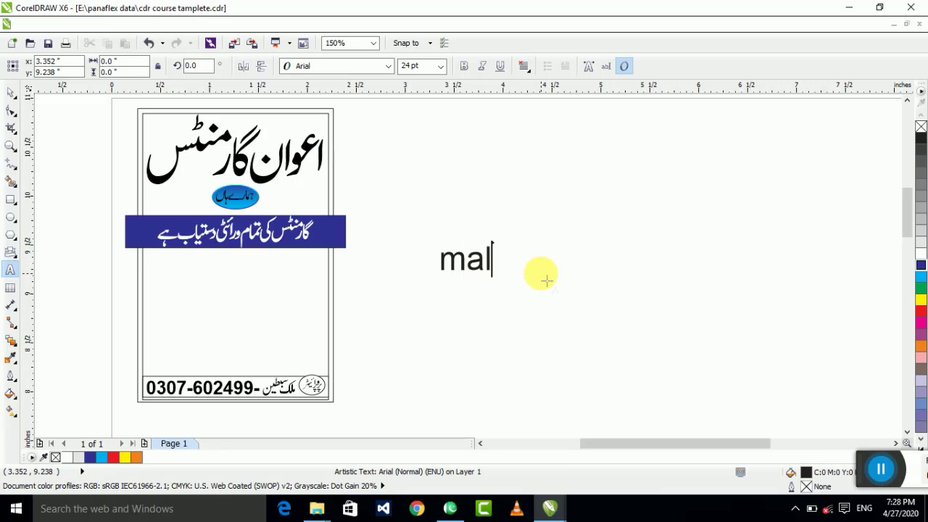
{"action": "key", "text": "Escape"}
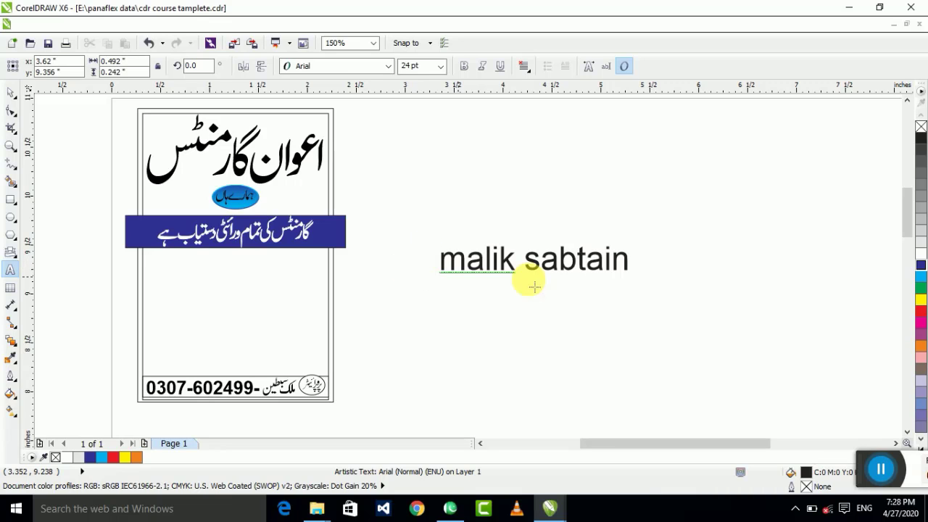
{"action": "left_click_drag", "start_coordinate": [632, 255], "coordinate": [321, 259]}
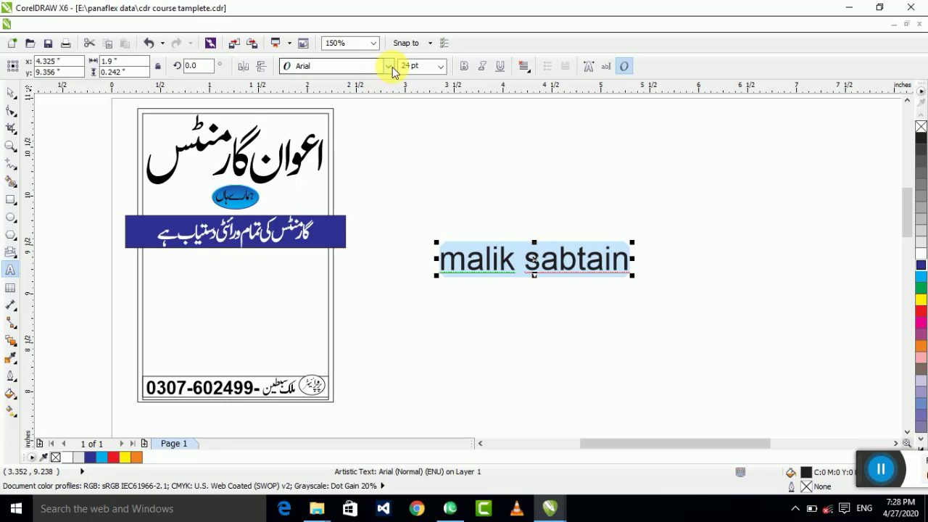
{"action": "left_click", "coordinate": [463, 68]}
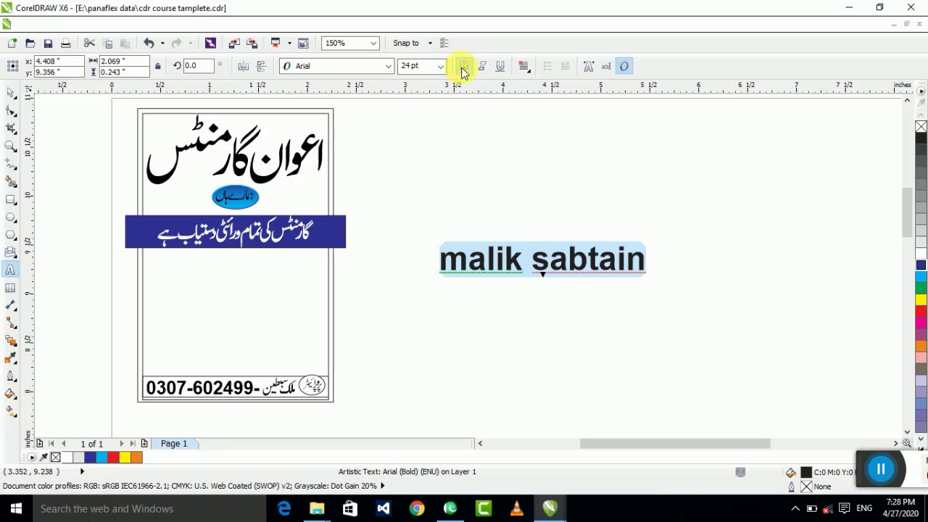
- Delete the name text and place a copy of the poster's dark blue bar in the empty area beside the poster
{"action": "left_click", "coordinate": [10, 98]}
{"action": "key", "text": "Delete"}
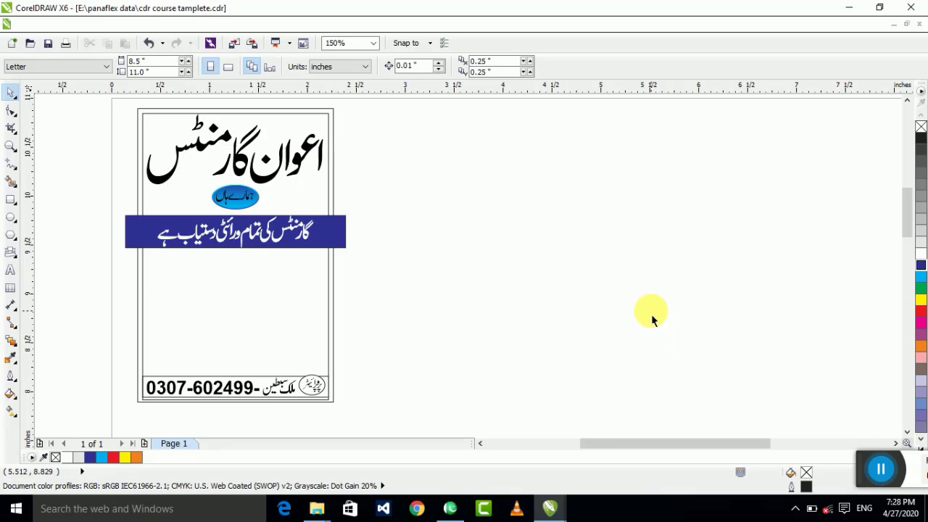
{"action": "left_click_drag", "start_coordinate": [335, 232], "coordinate": [595, 179]}
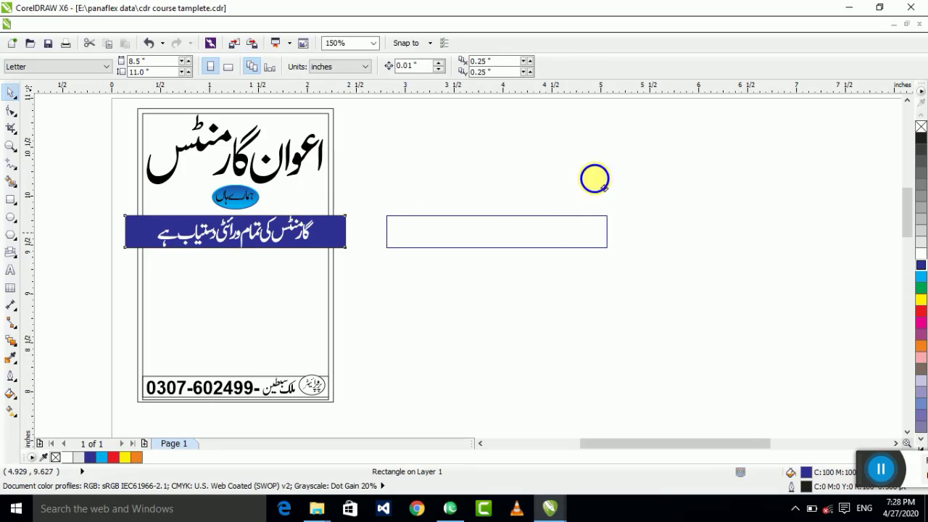
{"action": "right_click", "coordinate": [594, 179]}
- Raise the copied bar, duplicate it directly below itself and repeat the duplication to make an evenly spaced stack of four bars
{"action": "left_click_drag", "start_coordinate": [566, 232], "coordinate": [566, 161]}
{"action": "left_click_drag", "start_coordinate": [566, 176], "coordinate": [566, 213]}
{"action": "right_click", "coordinate": [567, 212]}
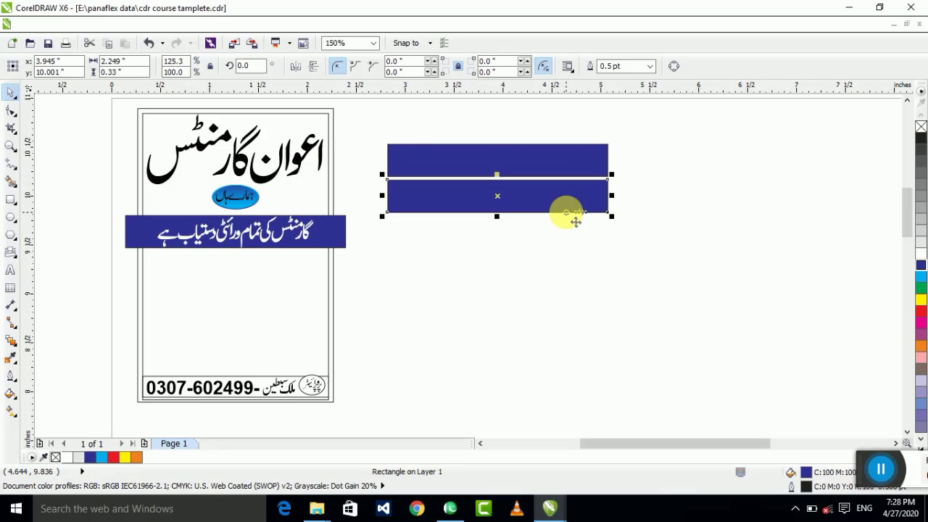
{"action": "key", "text": "ctrl+r"}
{"action": "key", "text": "ctrl+r"}
{"action": "left_click", "coordinate": [717, 208]}
- Fill the uppermost bar of the stack with red, the second with yellow and the third with green
{"action": "left_click_drag", "start_coordinate": [707, 110], "coordinate": [488, 161]}
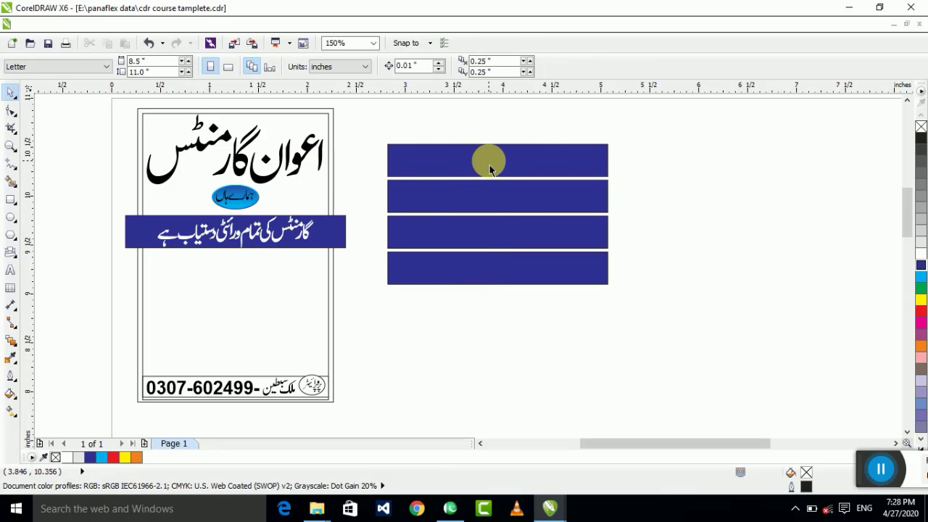
{"action": "left_click", "coordinate": [490, 165]}
{"action": "left_click", "coordinate": [921, 312]}
{"action": "left_click", "coordinate": [558, 198]}
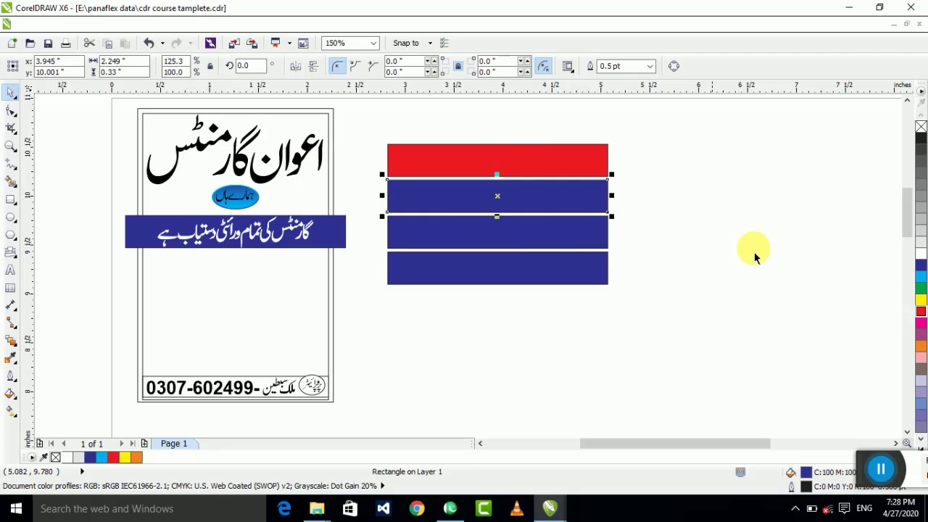
{"action": "left_click", "coordinate": [920, 299]}
{"action": "left_click", "coordinate": [574, 252]}
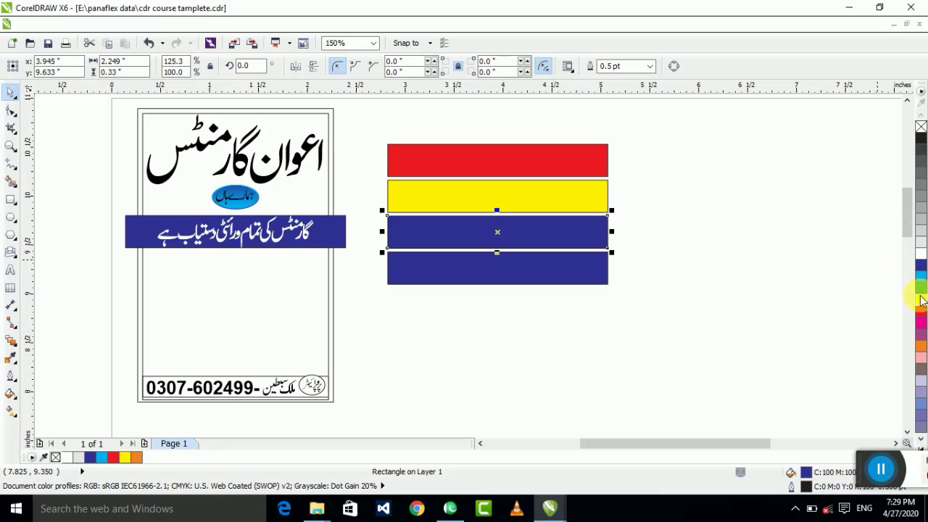
{"action": "left_click", "coordinate": [921, 299]}
{"action": "left_click", "coordinate": [595, 268]}
{"action": "left_click", "coordinate": [602, 241]}
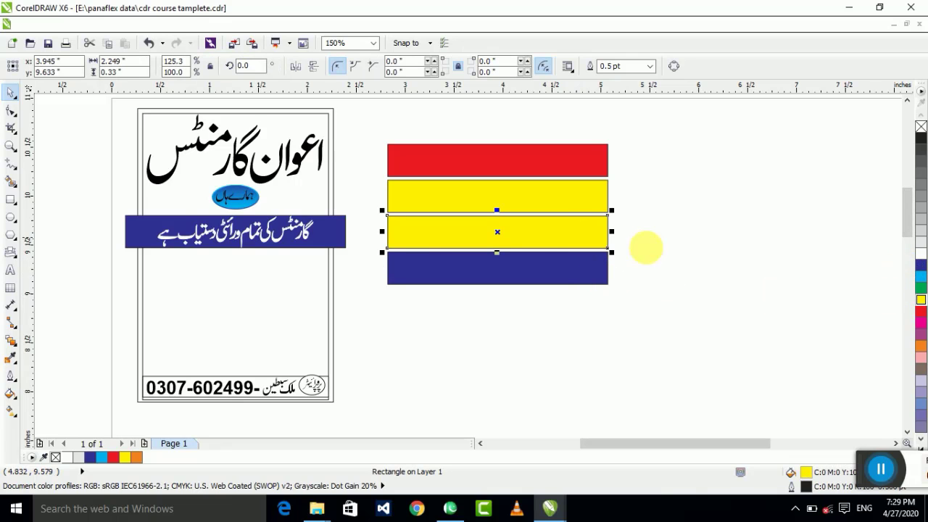
{"action": "left_click", "coordinate": [922, 292]}
{"action": "left_click", "coordinate": [735, 263]}
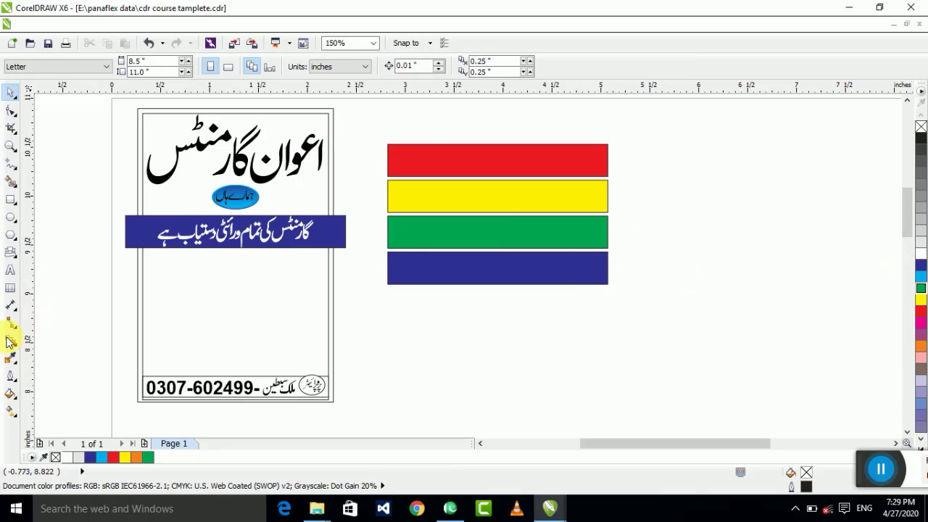
- Sample the red of the uppermost bar with the Color Eyedropper and apply it to the yellow bar
{"action": "left_click", "coordinate": [12, 355]}
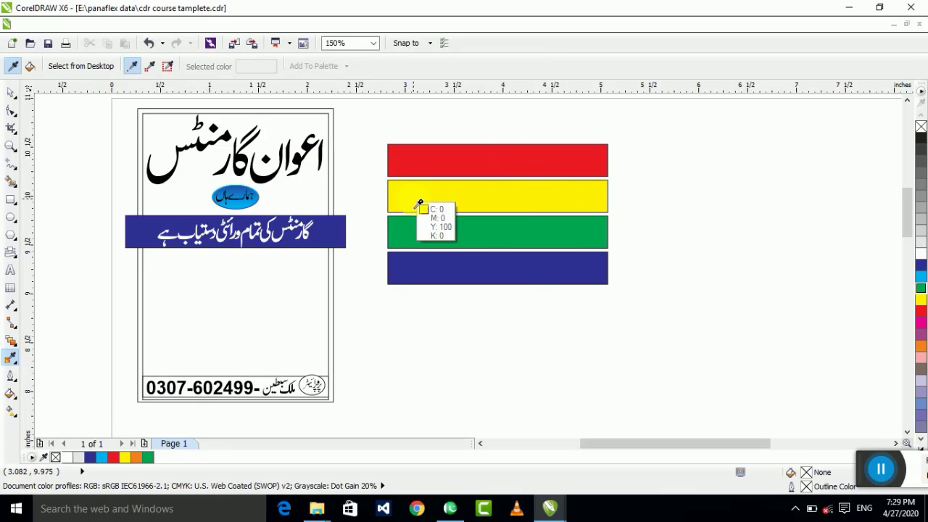
{"action": "left_click", "coordinate": [429, 231]}
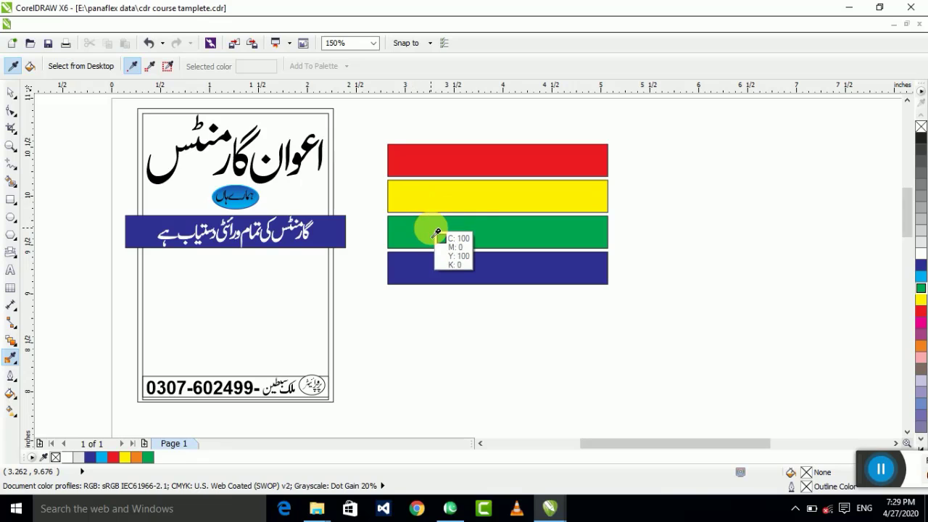
{"action": "left_click", "coordinate": [521, 169]}
{"action": "left_click", "coordinate": [525, 201]}
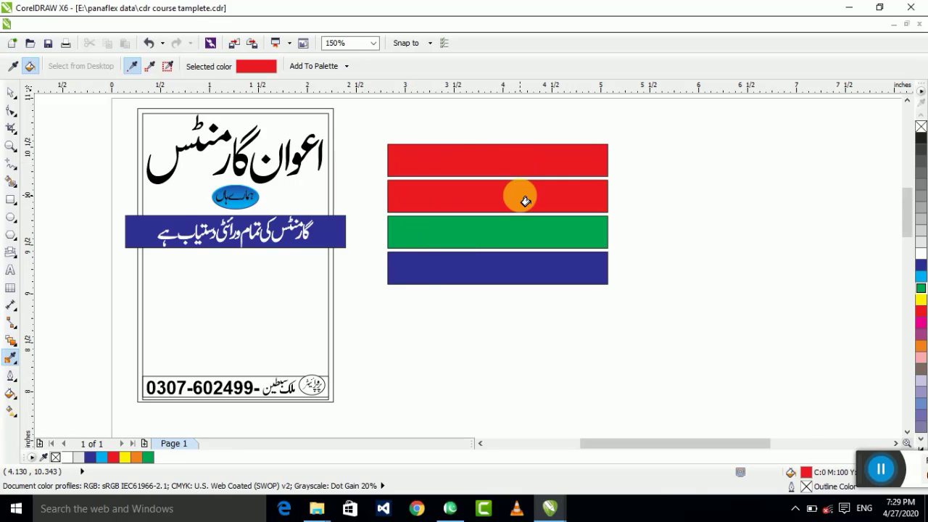
{"action": "key", "text": "space"}
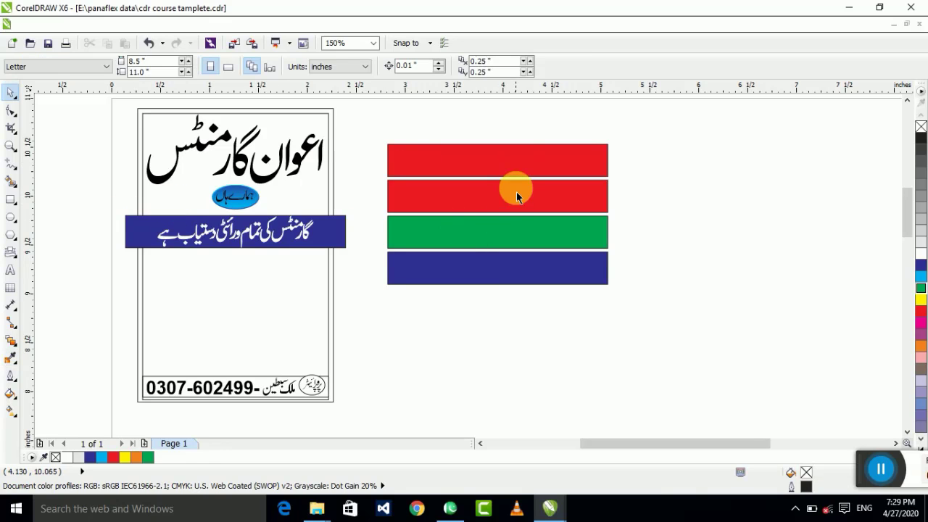
- Sample the red again and apply it to the green bar
{"action": "key", "text": "space"}
{"action": "left_click", "coordinate": [499, 161]}
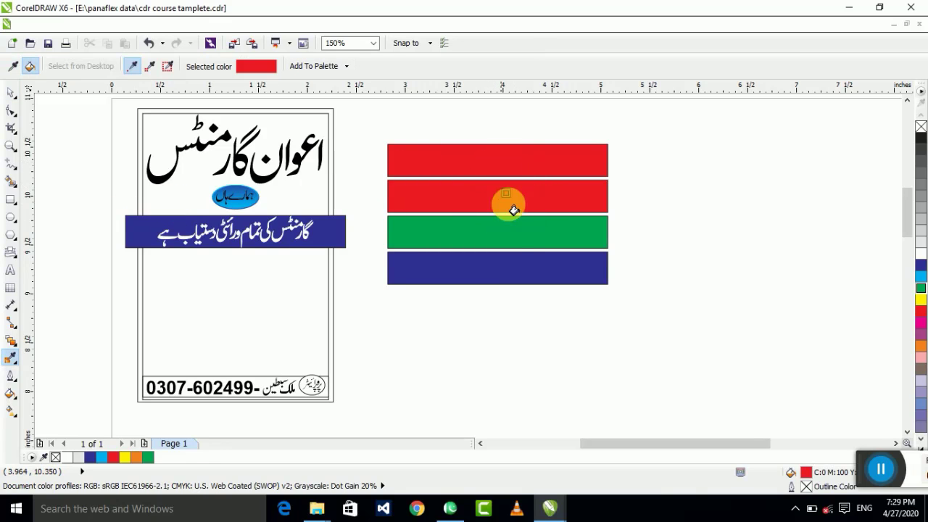
{"action": "left_click", "coordinate": [522, 237]}
{"action": "key", "text": "space"}
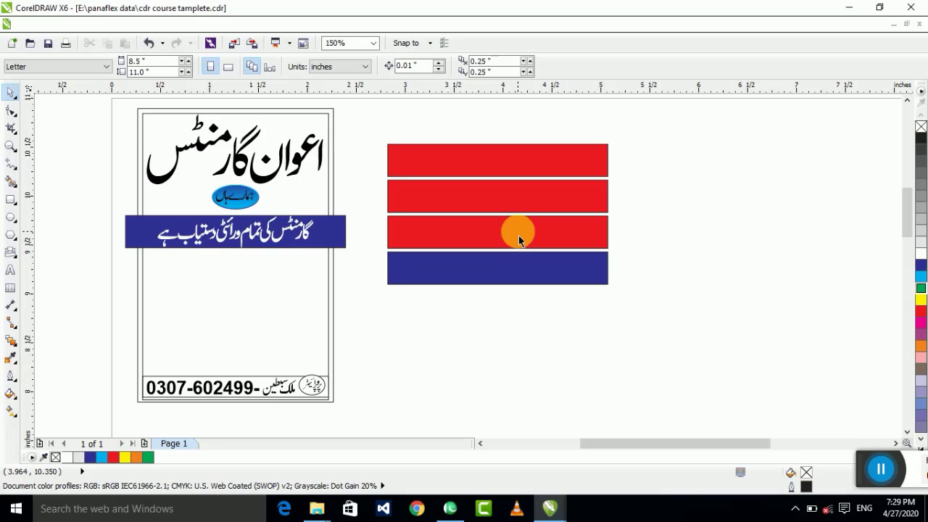
{"action": "key", "text": "space"}
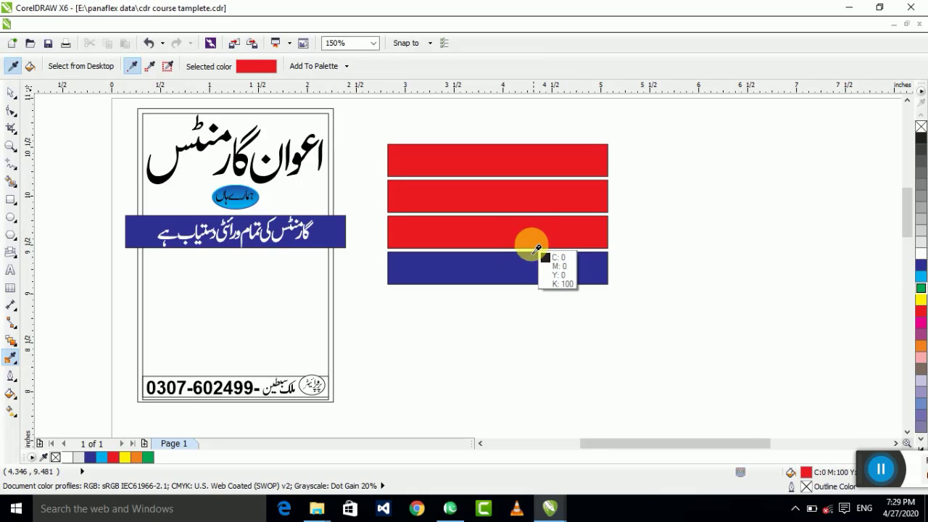
{"action": "key", "text": "space"}
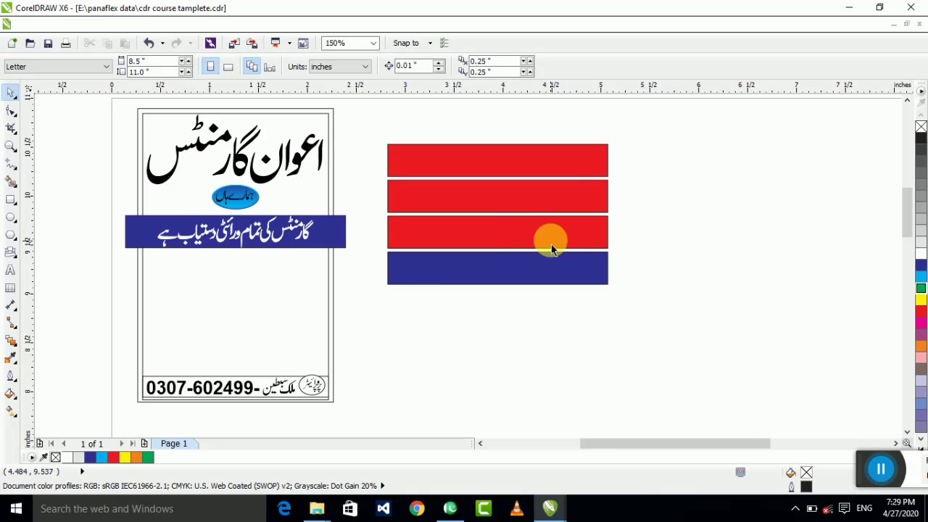
{"action": "key", "text": "space"}
{"action": "key", "text": "space"}
{"action": "key", "text": "space"}
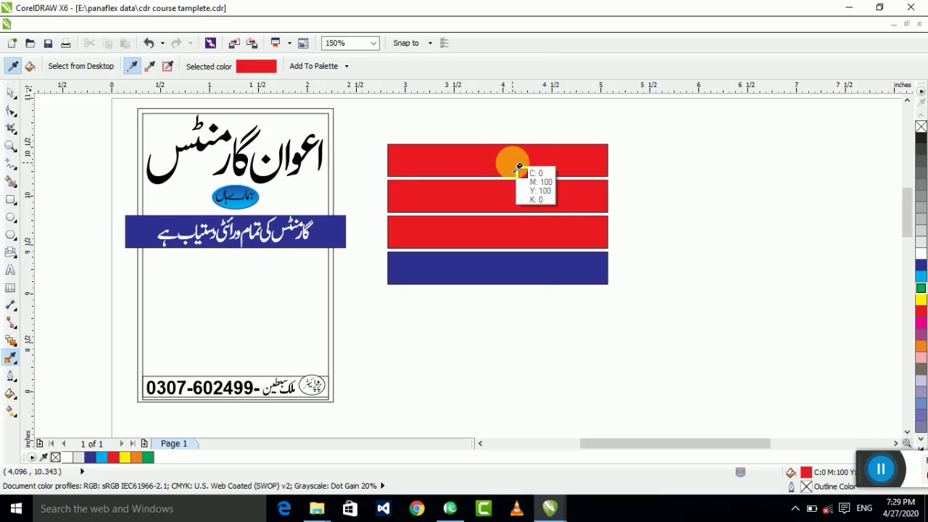
{"action": "key", "text": "space"}
- Fill the lowest bar of the stack with the red sampled from the uppermost bar
{"action": "key", "text": "space"}
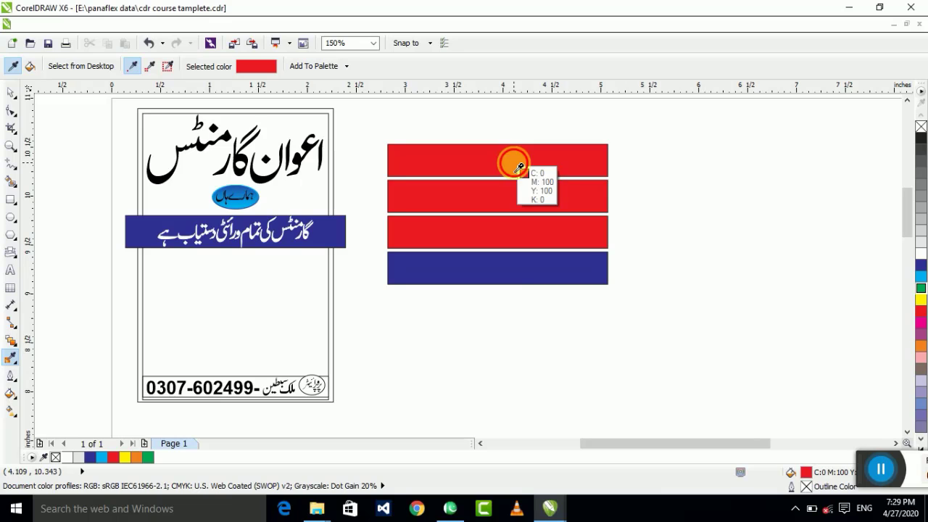
{"action": "left_click", "coordinate": [514, 276]}
{"action": "key", "text": "space"}
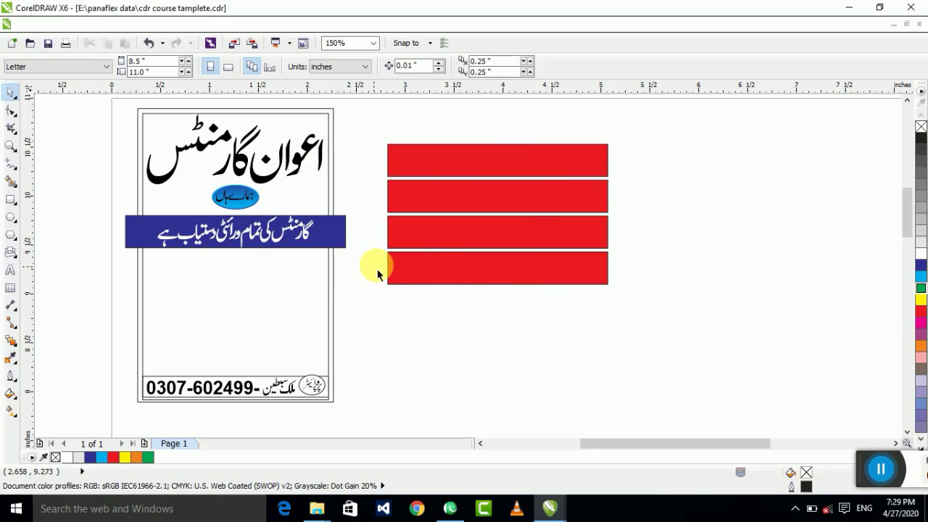
- Sample the dark blue of the poster's bar with the Color Eyedropper and apply it to the second bar of the stack
{"action": "key", "text": "space"}
{"action": "key", "text": "space"}
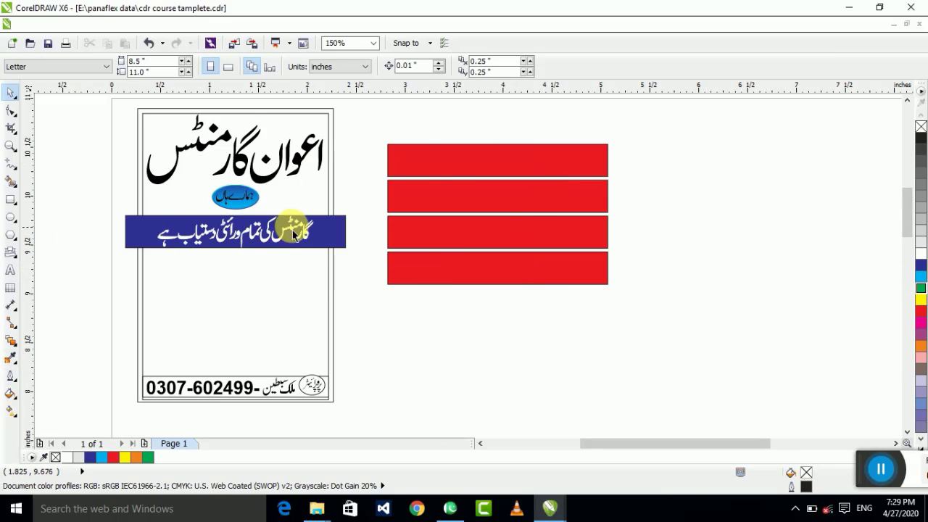
{"action": "key", "text": "space"}
{"action": "left_click", "coordinate": [342, 229]}
{"action": "left_click", "coordinate": [456, 203]}
{"action": "key", "text": "space"}
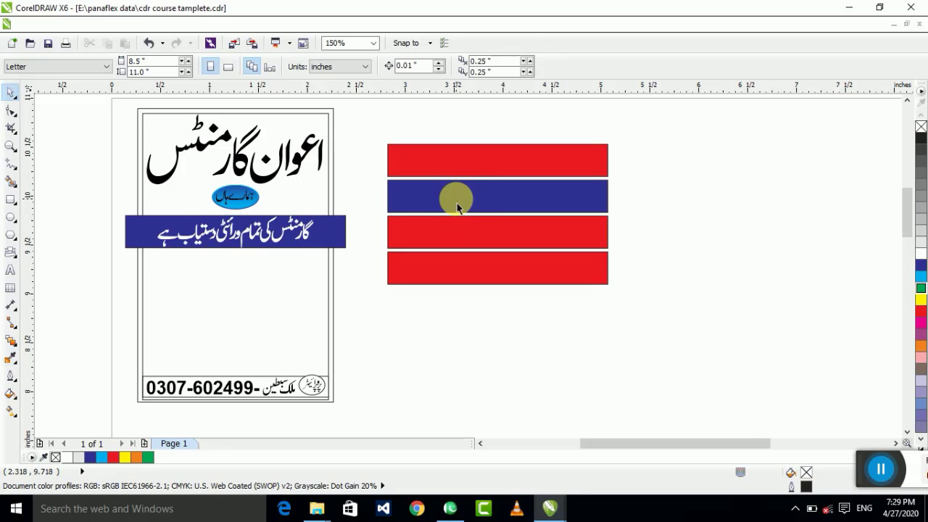
- Sample the C100 M57 blue from the poster's oval and apply it to the uppermost bar of the stack
{"action": "key", "text": "space"}
{"action": "scroll", "coordinate": [249, 168], "scroll_direction": "up", "scroll_amount": 5}
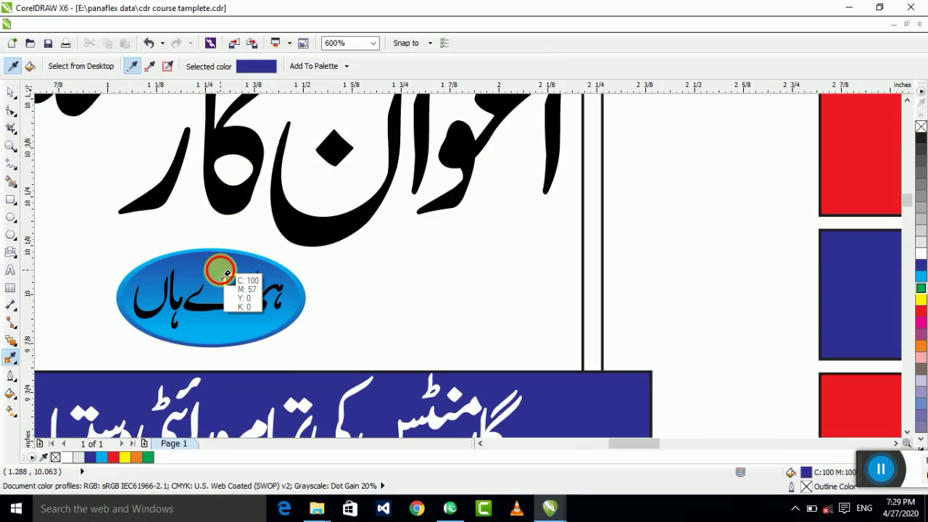
{"action": "left_click", "coordinate": [218, 266]}
{"action": "scroll", "coordinate": [218, 265], "scroll_direction": "down", "scroll_amount": 5}
{"action": "key", "text": "space"}
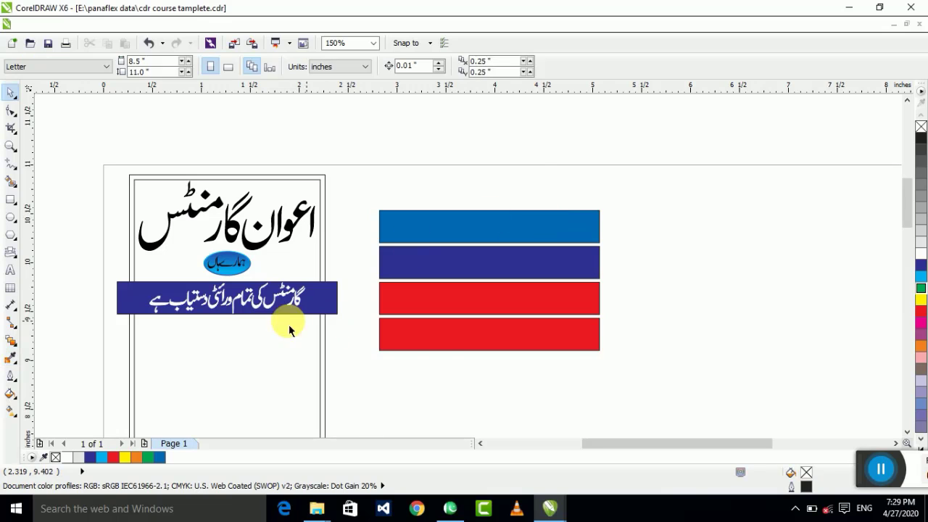
- Sample the black of the poster's headline and apply it to the third bar of the stack
{"action": "key", "text": "space"}
{"action": "scroll", "coordinate": [149, 207], "scroll_direction": "up", "scroll_amount": 5}
{"action": "left_click", "coordinate": [328, 223]}
{"action": "scroll", "coordinate": [328, 223], "scroll_direction": "down", "scroll_amount": 5}
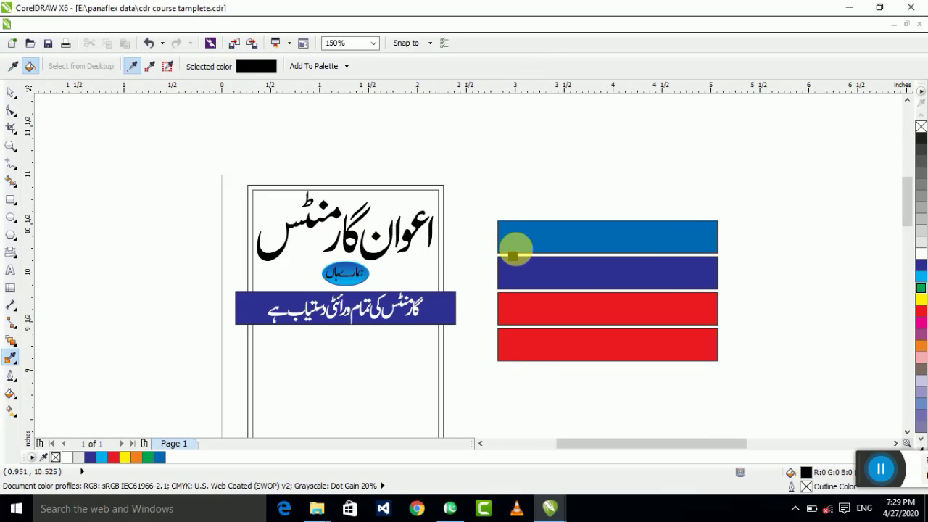
{"action": "left_click", "coordinate": [570, 304]}
{"action": "key", "text": "space"}
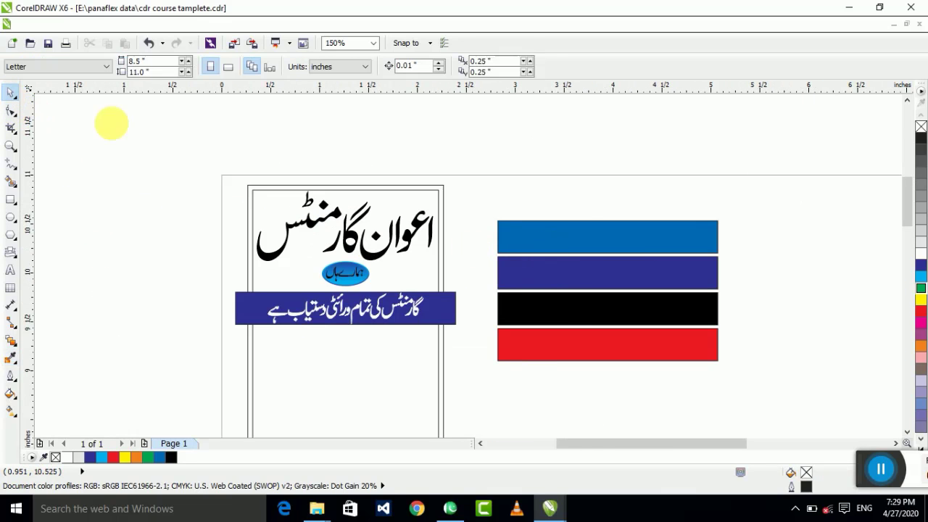
- Delete all four stacked bars and place a fresh copy of the poster's dark blue bar beside the poster
{"action": "left_click_drag", "start_coordinate": [814, 186], "coordinate": [463, 417]}
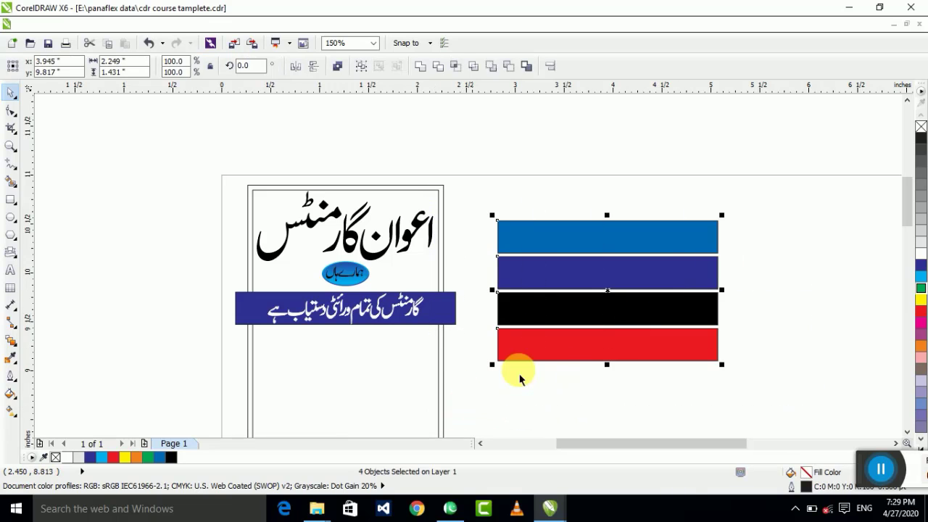
{"action": "key", "text": "Delete"}
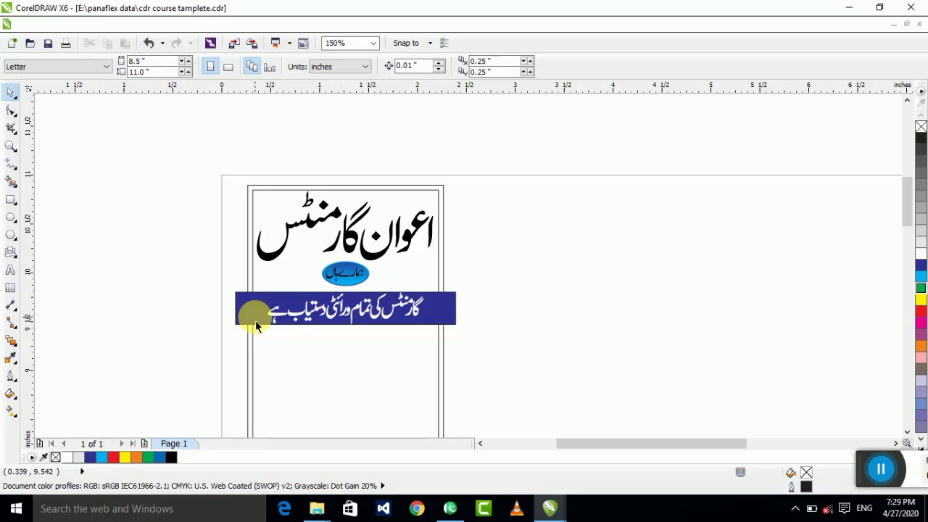
{"action": "left_click_drag", "start_coordinate": [250, 319], "coordinate": [531, 231]}
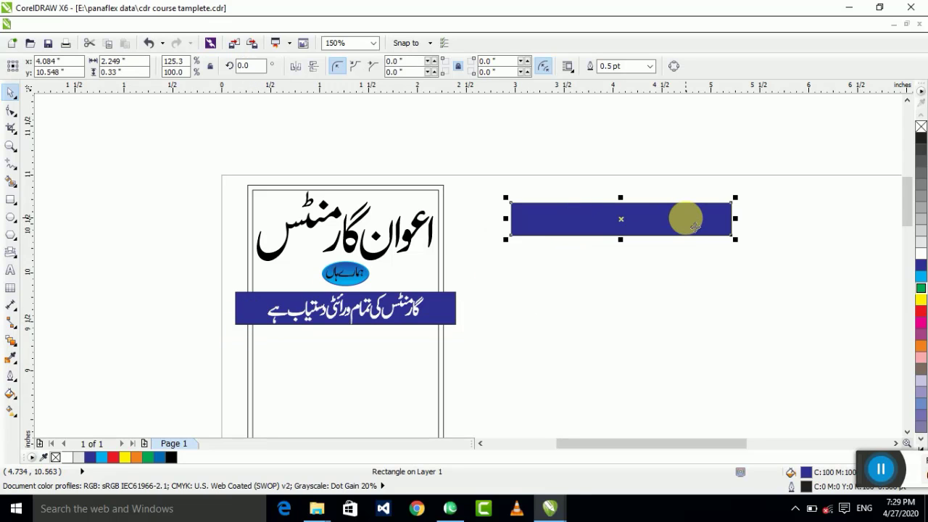
- Apply a black Multiply drop shadow to the copied bar with opacity 50 and feathering 15
{"action": "key", "text": "shift+F2"}
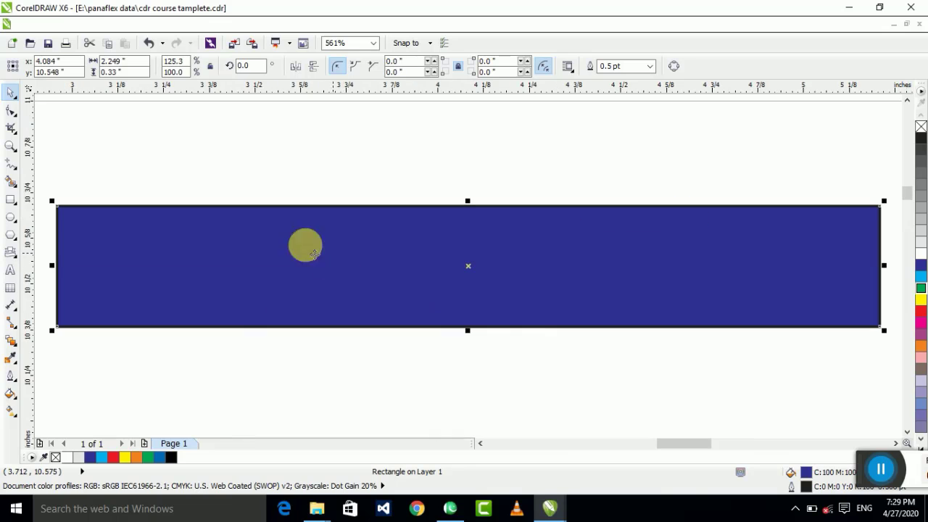
{"action": "left_click", "coordinate": [16, 348]}
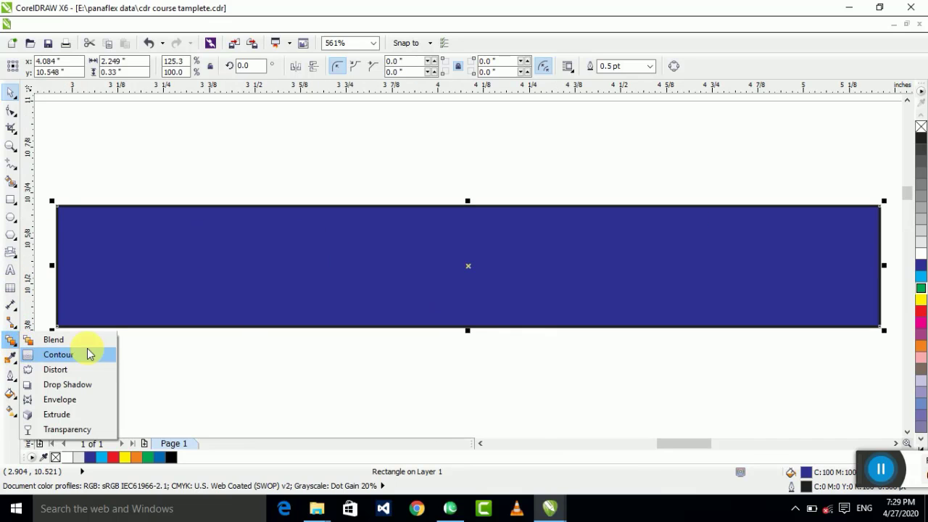
{"action": "left_click", "coordinate": [84, 389]}
{"action": "scroll", "coordinate": [527, 177], "scroll_direction": "down", "scroll_amount": 3}
{"action": "scroll", "coordinate": [521, 190], "scroll_direction": "up", "scroll_amount": 3}
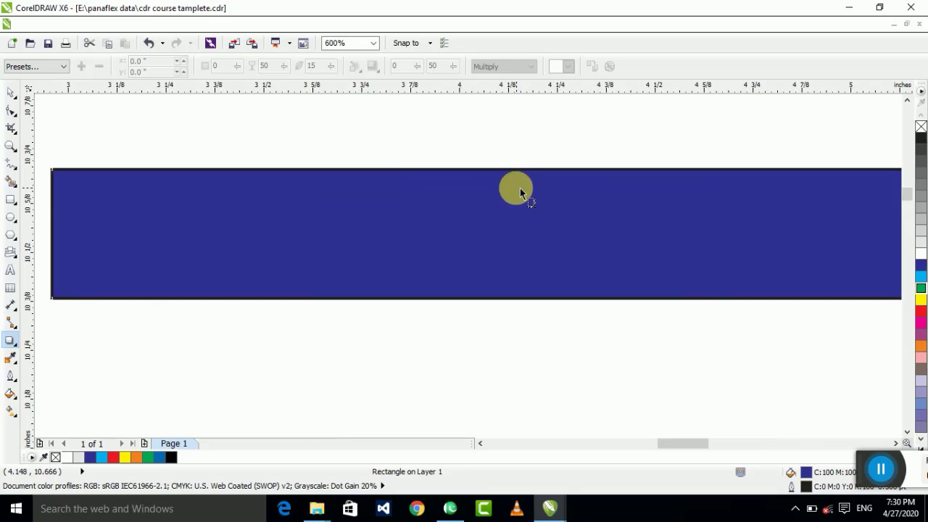
{"action": "scroll", "coordinate": [500, 170], "scroll_direction": "down", "scroll_amount": 2}
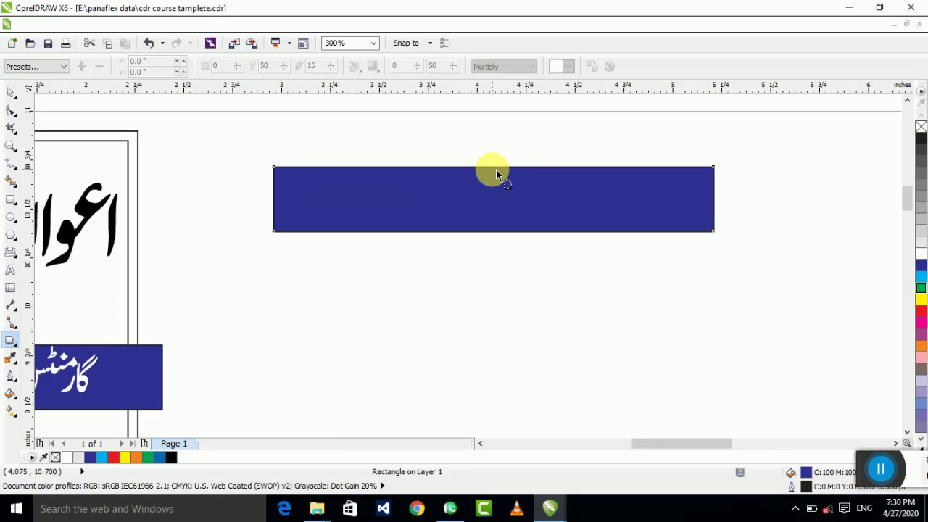
{"action": "left_click_drag", "start_coordinate": [497, 170], "coordinate": [490, 232]}
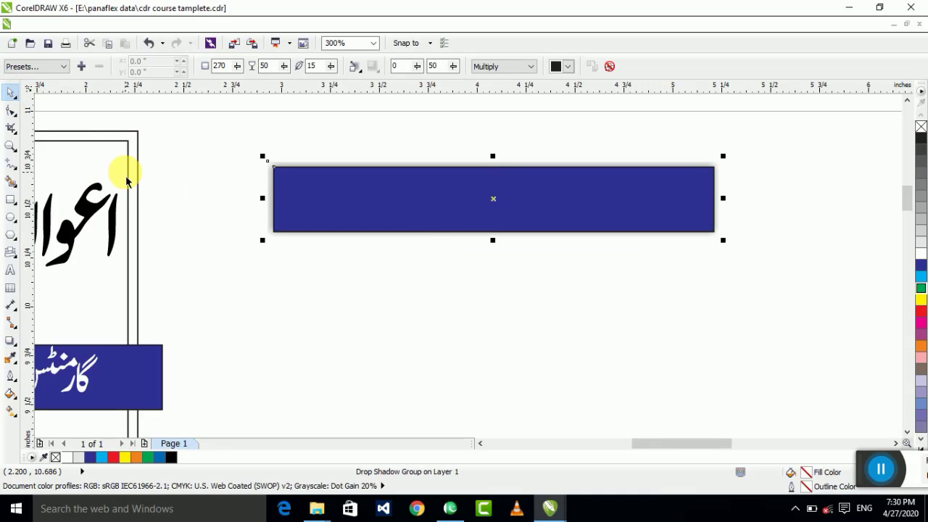
- Draw a rectangle about 3.27 by 1.43 inches around the shadowed bar
{"action": "key", "text": "shift+F2"}
{"action": "scroll", "coordinate": [345, 268], "scroll_direction": "down", "scroll_amount": 2}
{"action": "left_click", "coordinate": [8, 201]}
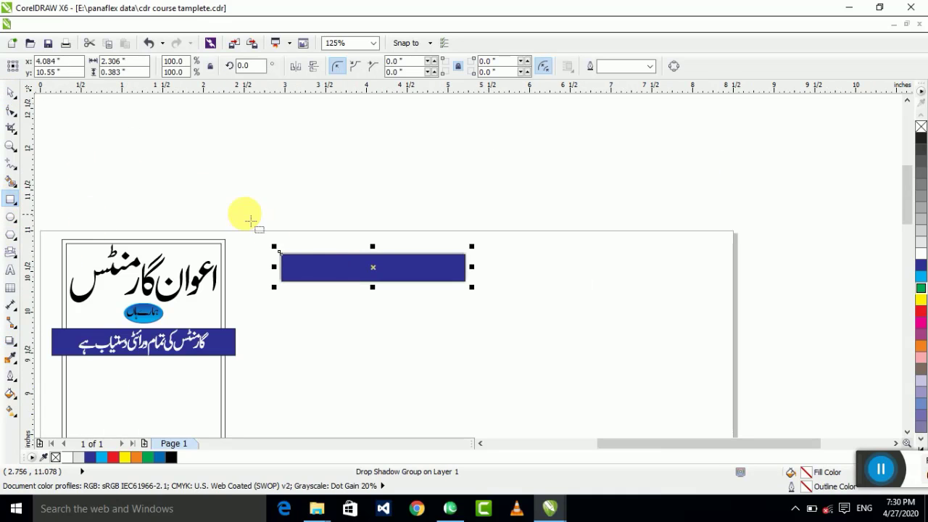
{"action": "left_click_drag", "start_coordinate": [249, 214], "coordinate": [516, 332]}
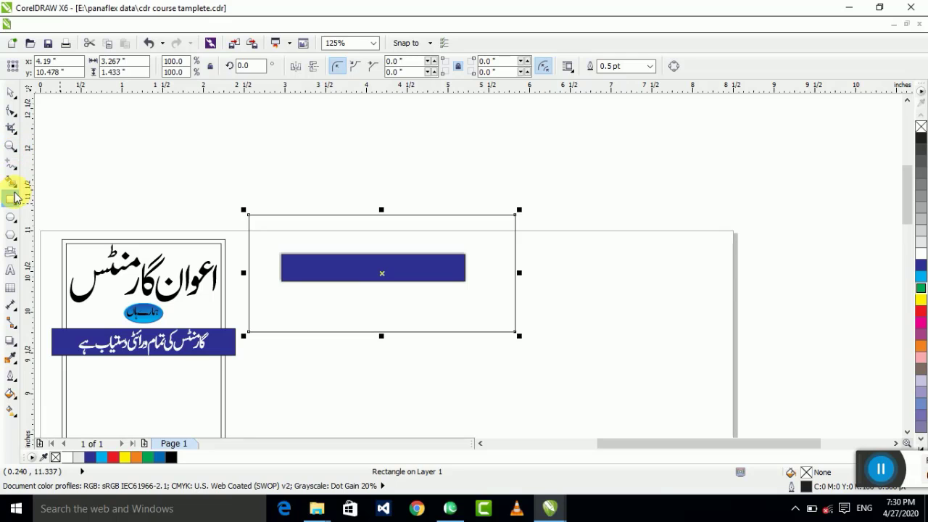
- Fill the rectangle around the shadowed bar with yellow and send it behind the bar
{"action": "left_click", "coordinate": [921, 311]}
{"action": "left_click_drag", "start_coordinate": [920, 299], "coordinate": [468, 282]}
{"action": "left_click", "coordinate": [468, 282]}
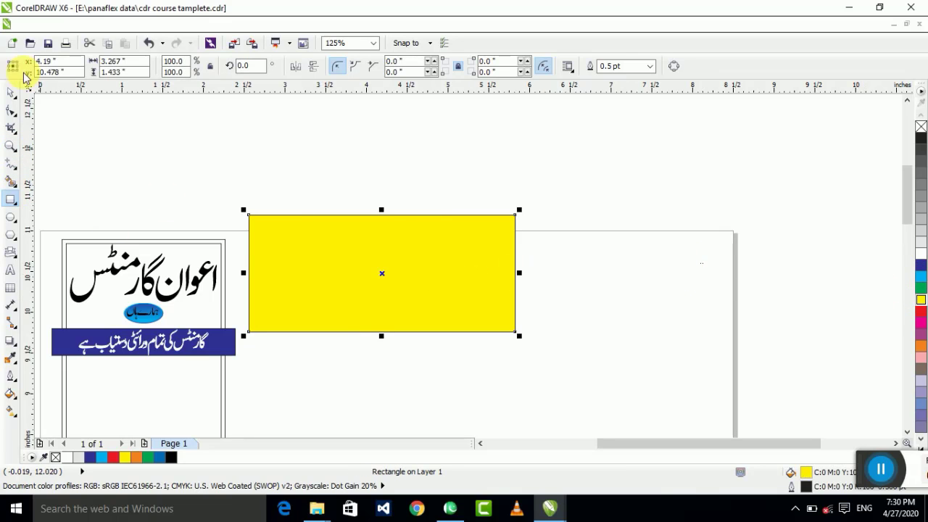
{"action": "left_click", "coordinate": [11, 93]}
{"action": "key", "text": "ctrl+z"}
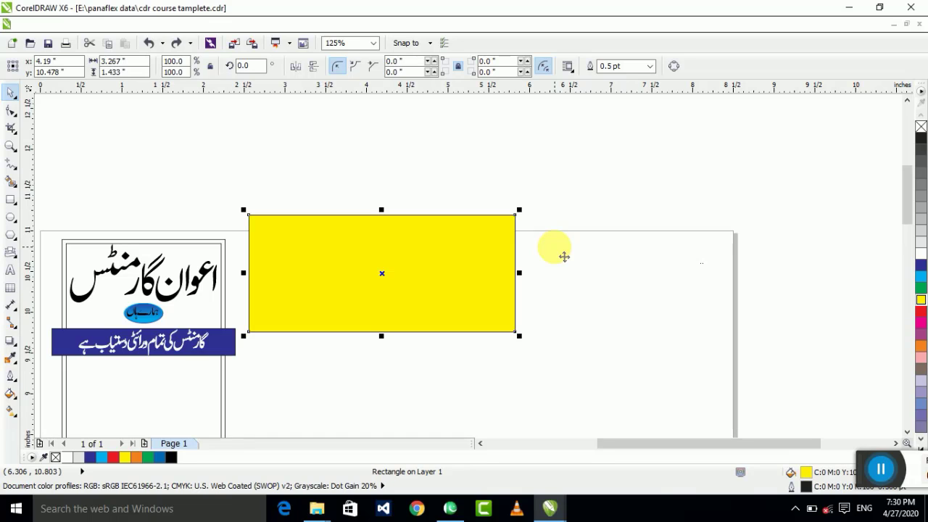
{"action": "key", "text": "shift+Page_Down"}
- Move the yellow rectangle and the shadowed bar together about 0.8 inch right and 0.7 inch down
{"action": "left_click_drag", "start_coordinate": [584, 184], "coordinate": [214, 353]}
{"action": "left_click_drag", "start_coordinate": [342, 282], "coordinate": [404, 333]}
{"action": "key", "text": "shift+F2"}
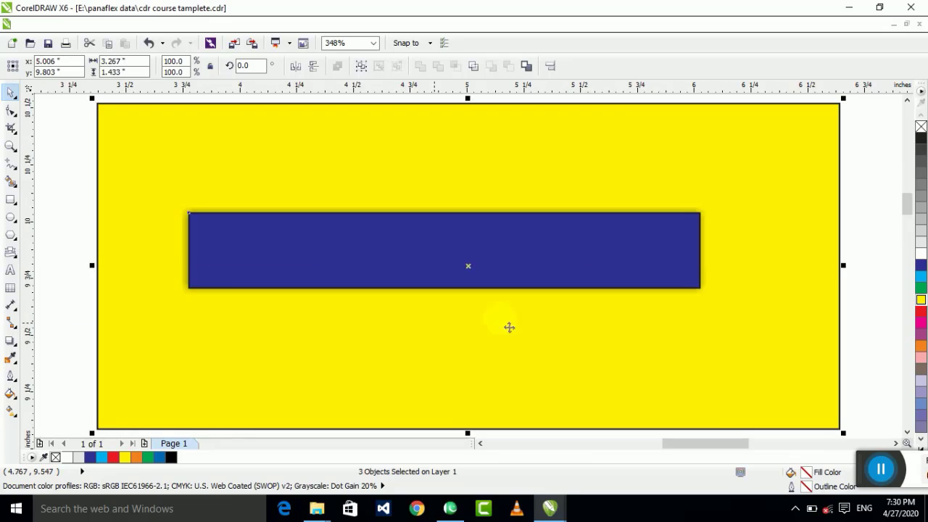
- Scale the blue bar about its centre to roughly 2.57 by 0.38 inches
{"action": "key", "text": "Escape"}
{"action": "left_click", "coordinate": [580, 283]}
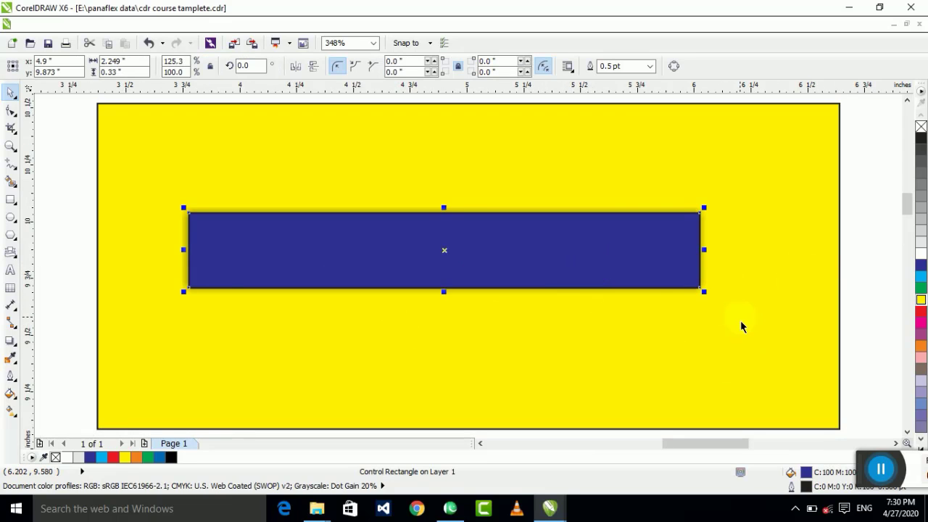
{"action": "left_click_drag", "start_coordinate": [703, 292], "coordinate": [743, 327]}
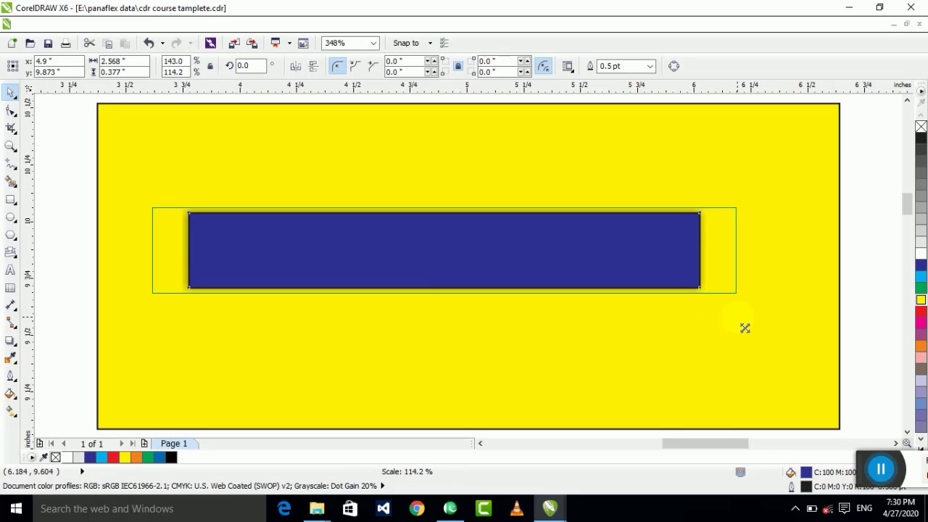
- Change the bar's drop shadow to the Normal blend mode and set its colour to black
{"action": "left_click", "coordinate": [10, 340]}
{"action": "left_click", "coordinate": [515, 70]}
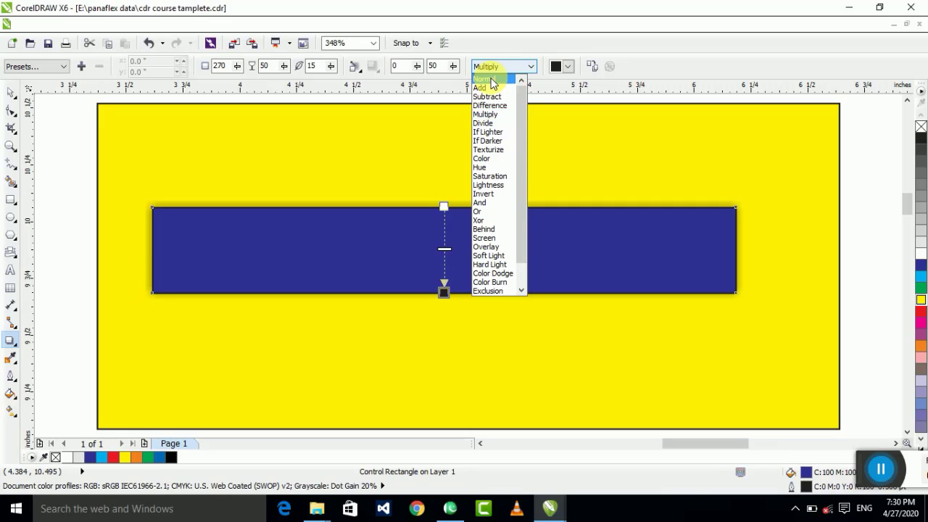
{"action": "left_click", "coordinate": [492, 79]}
{"action": "left_click", "coordinate": [503, 67]}
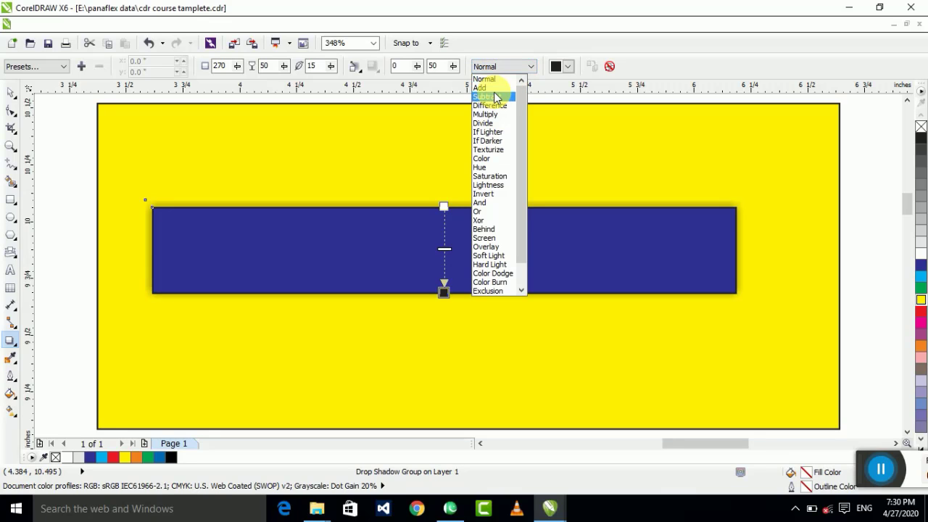
{"action": "left_click", "coordinate": [557, 69]}
{"action": "left_click", "coordinate": [570, 67]}
{"action": "left_click_drag", "start_coordinate": [621, 104], "coordinate": [616, 166]}
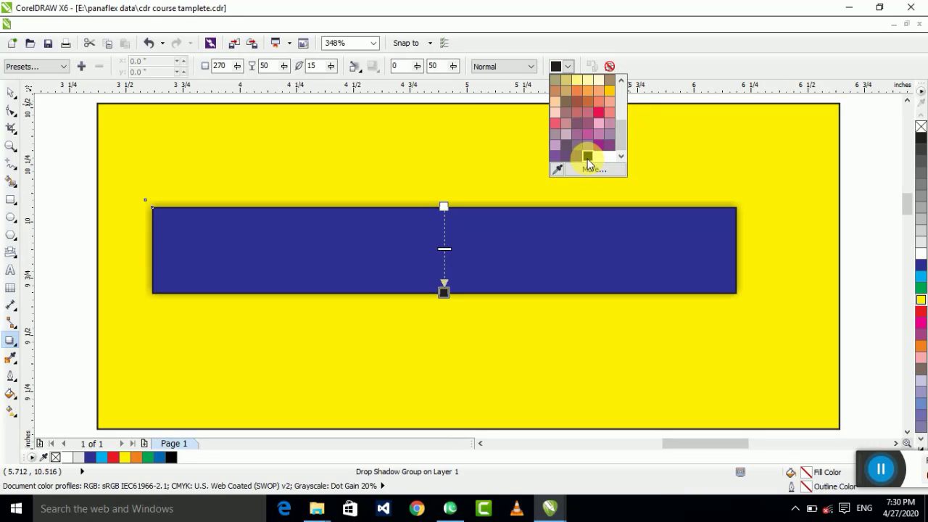
- Change the shadow's feathering direction, set its feathering edges to Inverse Squared and its feathering to 20
{"action": "left_click", "coordinate": [354, 66]}
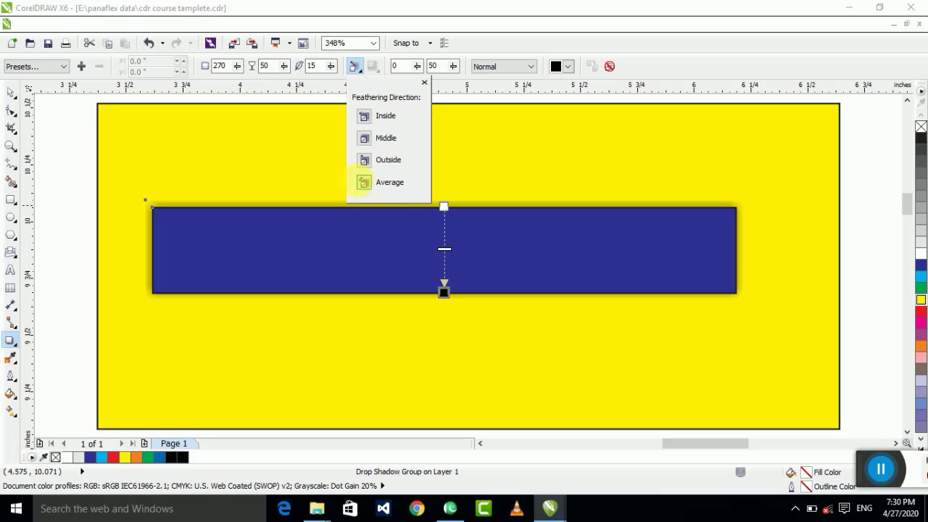
{"action": "left_click", "coordinate": [372, 66]}
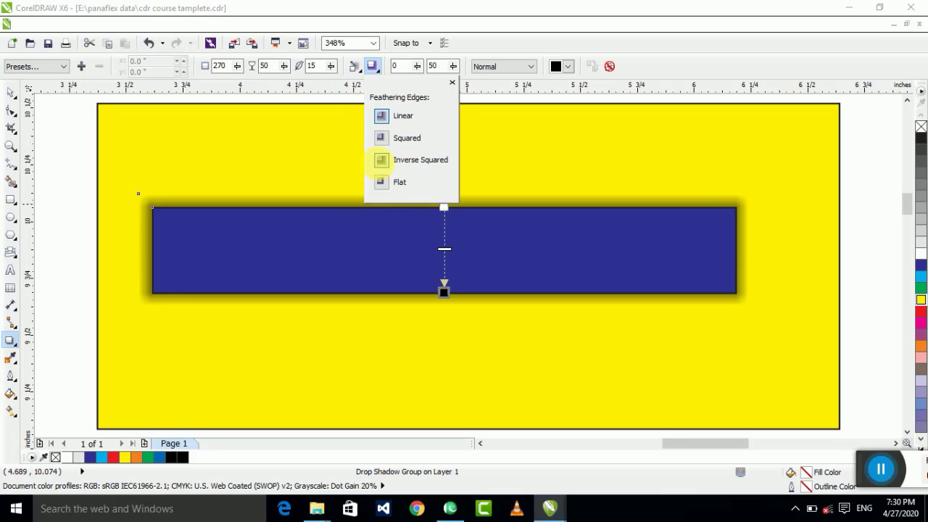
{"action": "left_click", "coordinate": [382, 160]}
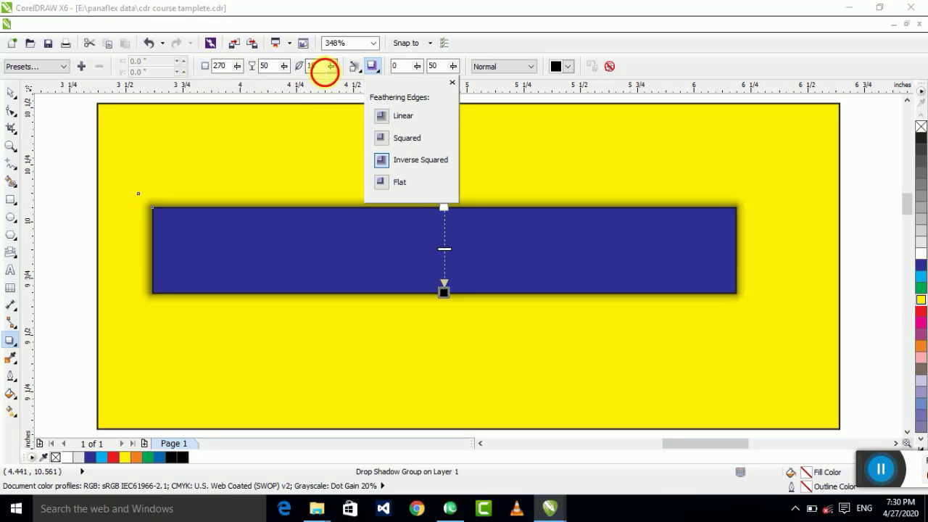
{"action": "left_click", "coordinate": [323, 71]}
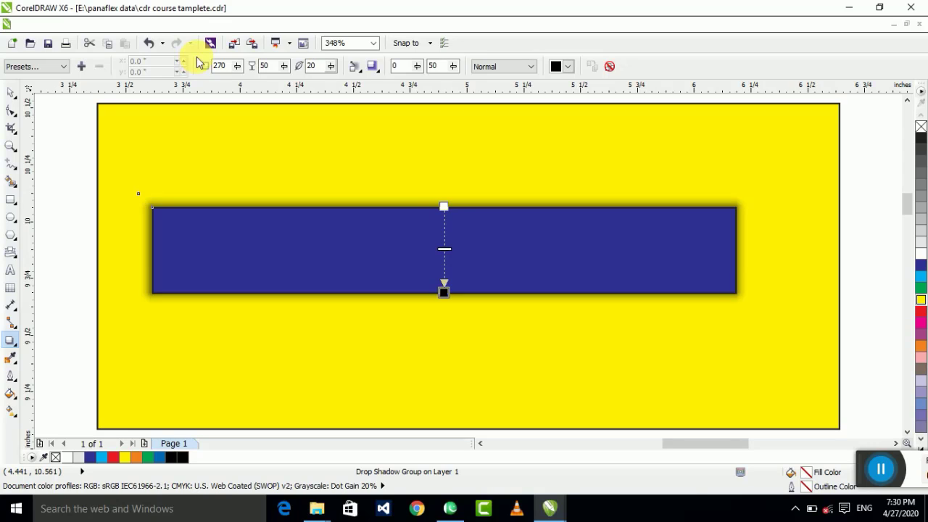
{"action": "type", "text": "20"}
{"action": "key", "text": "Return"}
- Try shadow feathering values of 50 and 30 on the blue bar, and return it to 20
{"action": "left_click_drag", "start_coordinate": [323, 66], "coordinate": [275, 66]}
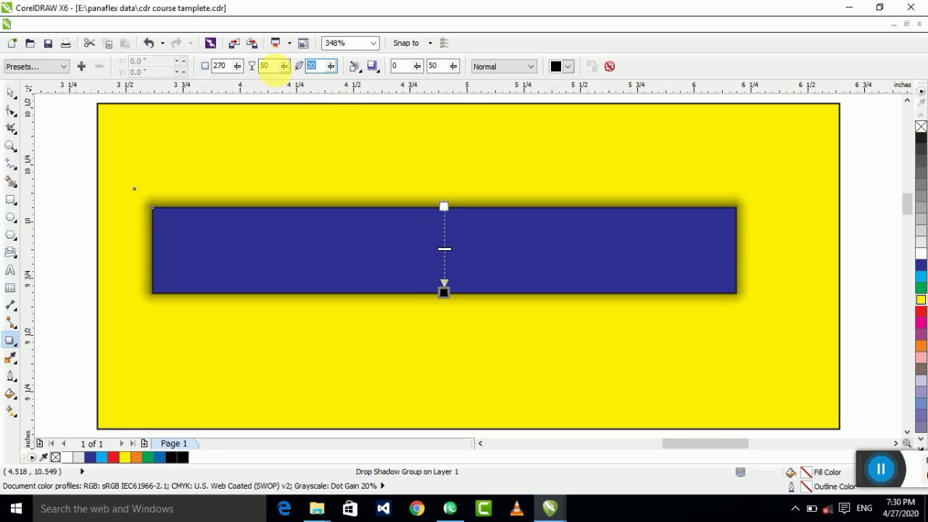
{"action": "type", "text": "50"}
{"action": "key", "text": "Return"}
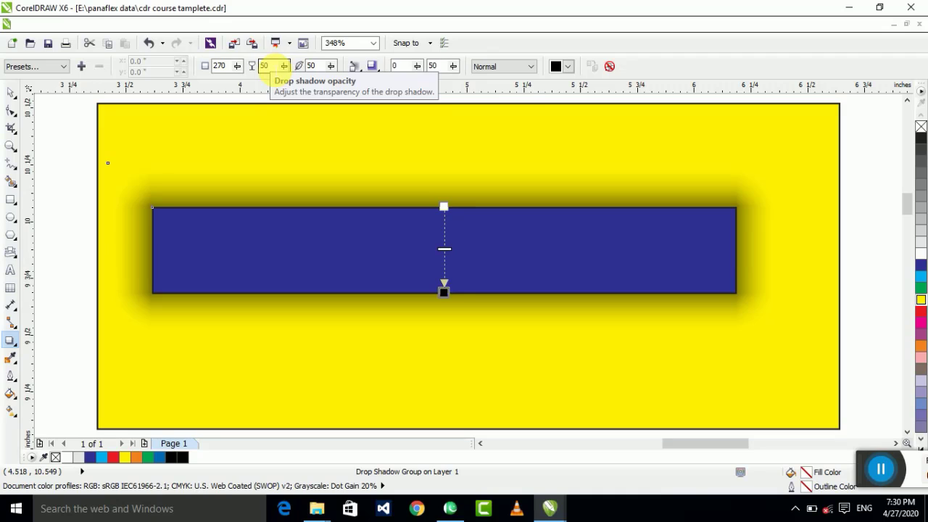
{"action": "left_click", "coordinate": [311, 66]}
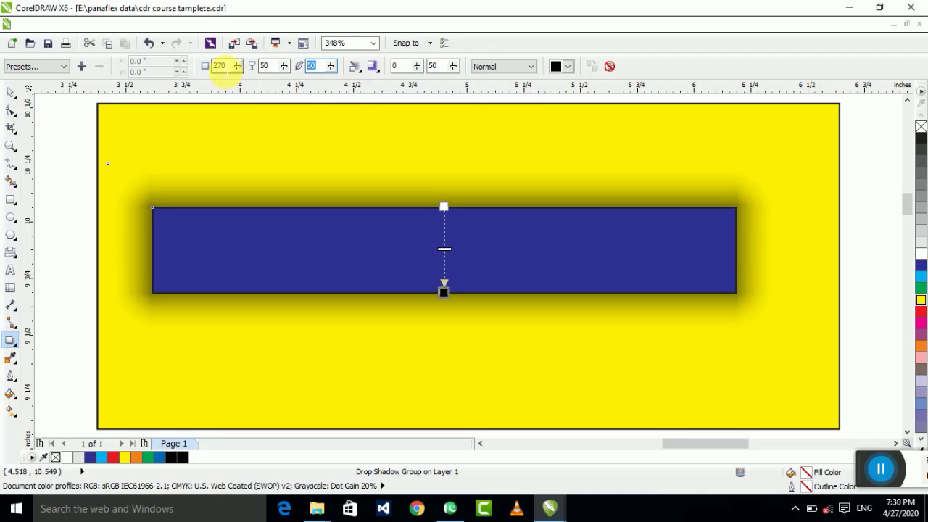
{"action": "left_click", "coordinate": [226, 68]}
{"action": "left_click", "coordinate": [316, 66]}
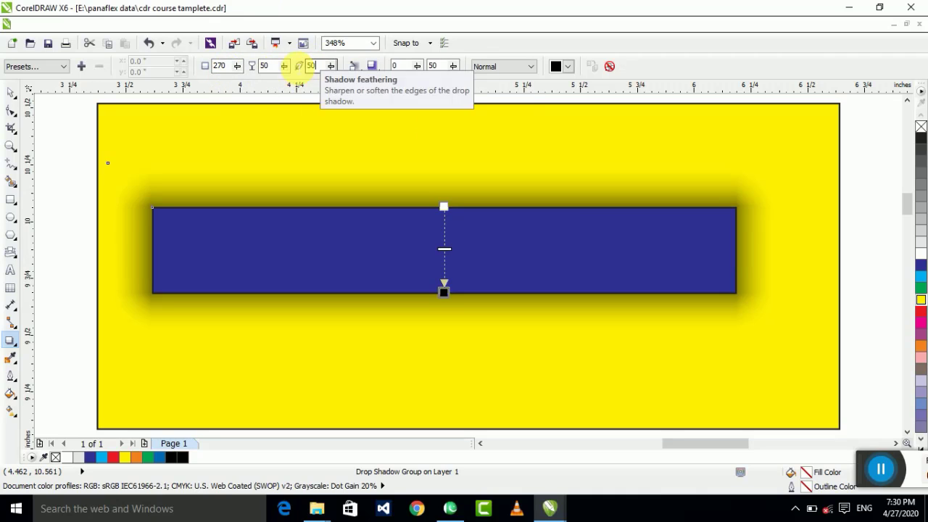
{"action": "key", "text": "Return"}
{"action": "type", "text": "30"}
{"action": "key", "text": "Return"}
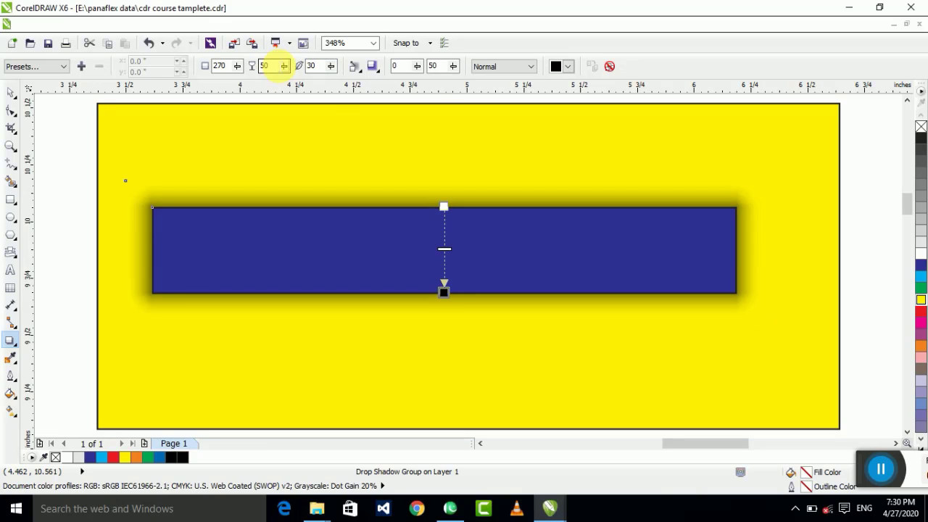
{"action": "type", "text": "0"}
{"action": "key", "text": "Return"}
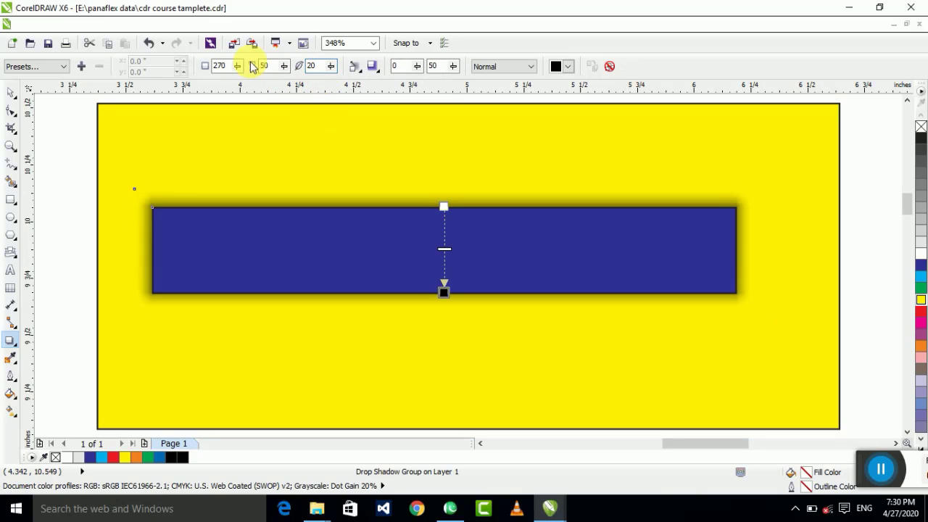
- Try a shadow opacity of 100 on the blue bar, and set it to 30
{"action": "left_click", "coordinate": [265, 66]}
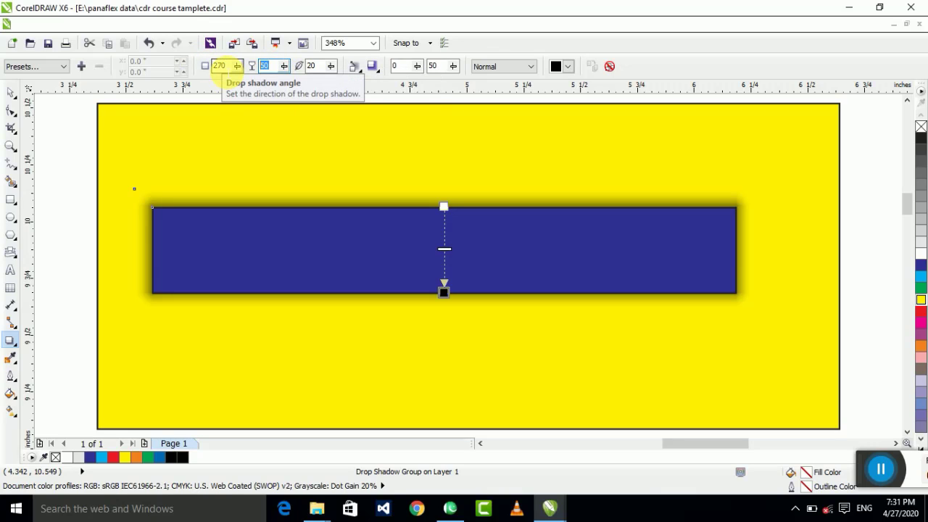
{"action": "type", "text": "00"}
{"action": "left_click", "coordinate": [219, 66]}
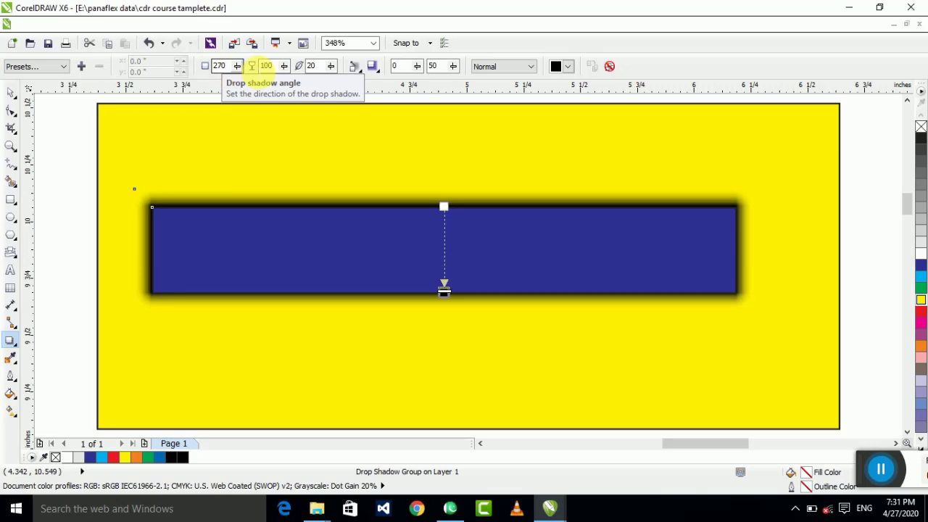
{"action": "key", "text": "Tab"}
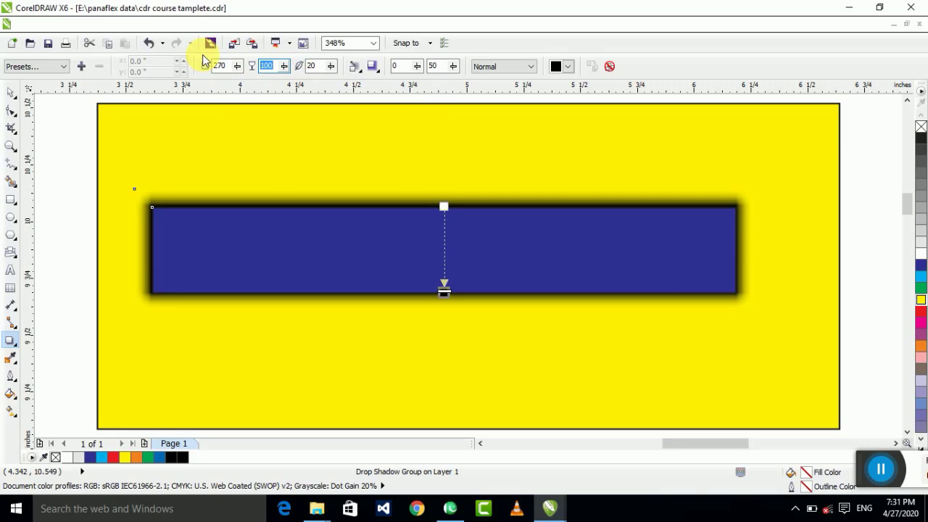
{"action": "type", "text": "30"}
{"action": "key", "text": "Return"}
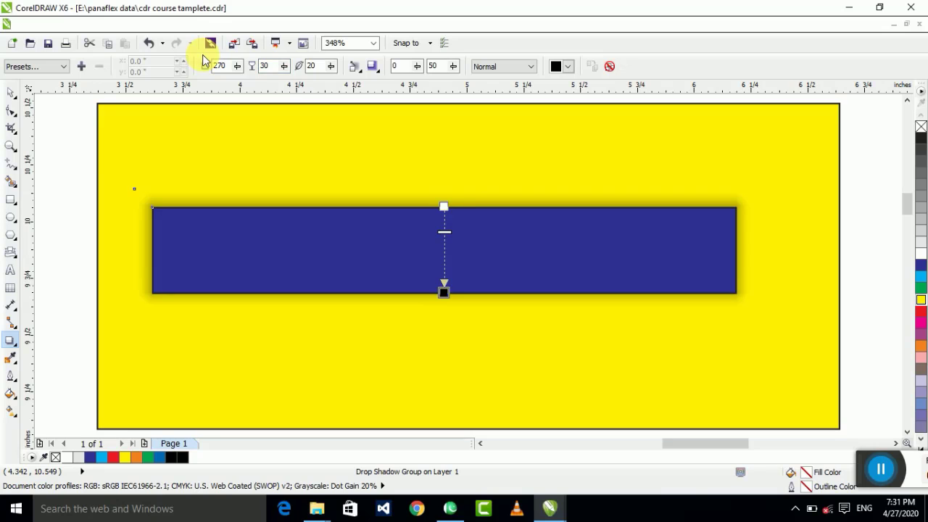
- Fill the yellow background rectangle with white and inspect the bar's shadow against it
{"action": "left_click", "coordinate": [10, 93]}
{"action": "left_click", "coordinate": [476, 423]}
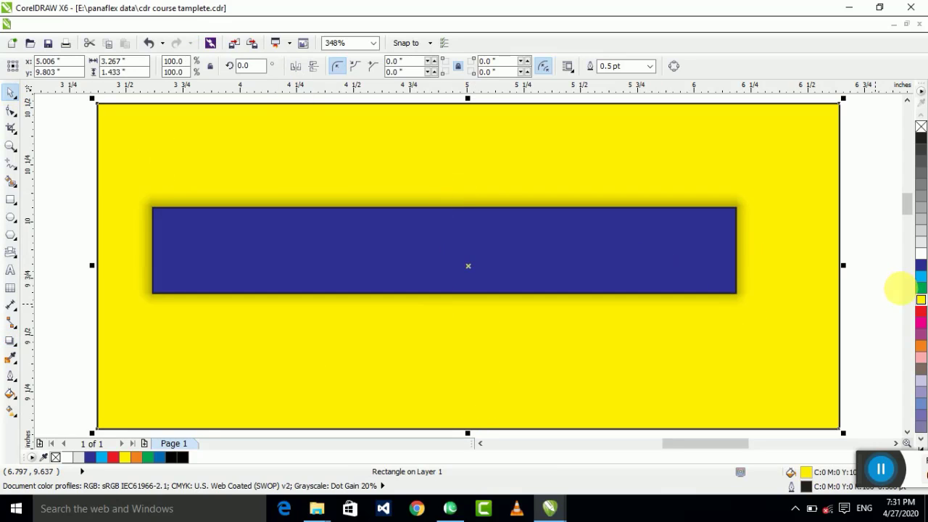
{"action": "left_click", "coordinate": [921, 253]}
{"action": "left_click", "coordinate": [881, 266]}
{"action": "scroll", "coordinate": [645, 260], "scroll_direction": "down", "scroll_amount": 2}
{"action": "left_click_drag", "start_coordinate": [776, 193], "coordinate": [406, 319]}
{"action": "scroll", "coordinate": [483, 232], "scroll_direction": "up", "scroll_amount": 2}
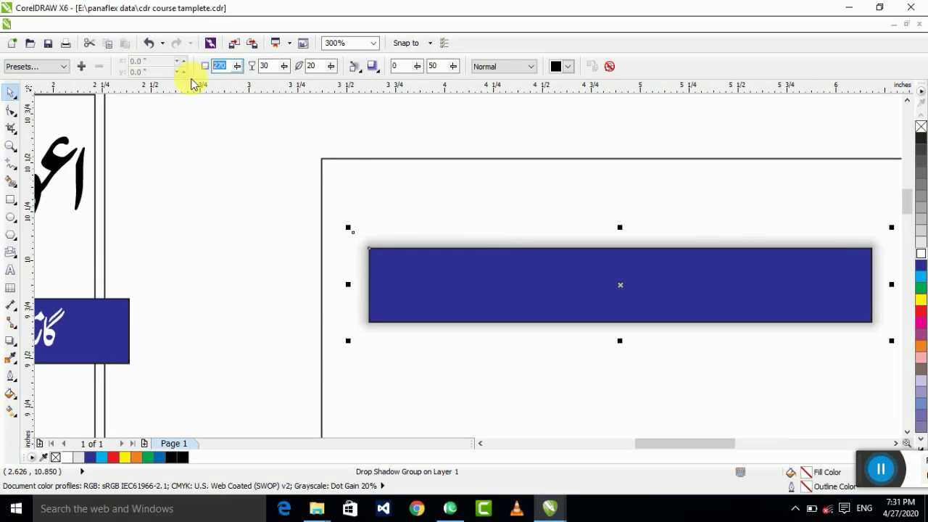
- Undo the white fill of the background rectangle
{"action": "type", "text": "eee"}
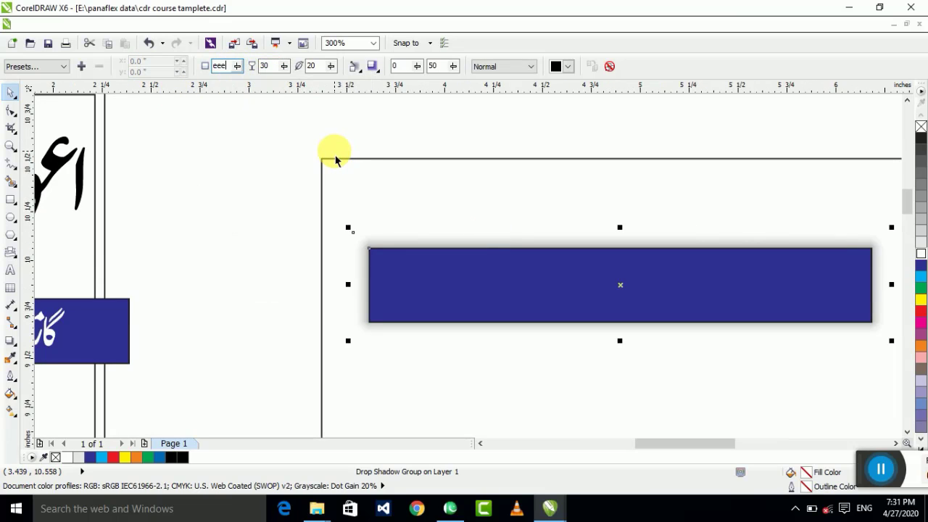
{"action": "left_click", "coordinate": [235, 67]}
{"action": "left_click", "coordinate": [663, 378]}
{"action": "left_click", "coordinate": [511, 305]}
{"action": "scroll", "coordinate": [479, 297], "scroll_direction": "down", "scroll_amount": 2}
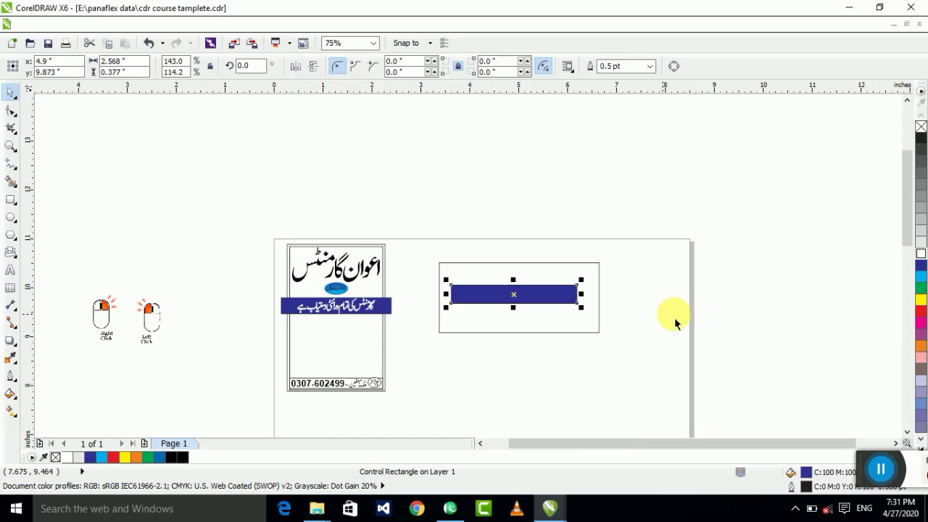
{"action": "key", "text": "ctrl+z"}
{"action": "key", "text": "ctrl+z"}
- Centre the shadowed blue bar horizontally and vertically within the yellow rectangle
{"action": "scroll", "coordinate": [606, 306], "scroll_direction": "up", "scroll_amount": 2}
{"action": "left_click", "coordinate": [469, 293]}
{"action": "scroll", "coordinate": [465, 291], "scroll_direction": "down", "scroll_amount": 1}
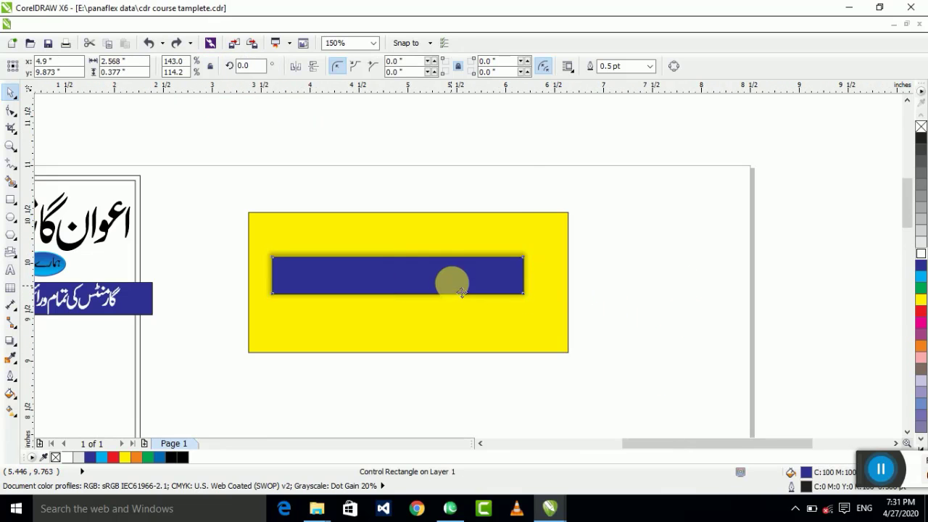
{"action": "left_click_drag", "start_coordinate": [453, 286], "coordinate": [479, 204]}
{"action": "key", "text": "ctrl+z"}
{"action": "left_click_drag", "start_coordinate": [690, 189], "coordinate": [138, 438]}
{"action": "left_click", "coordinate": [519, 440]}
{"action": "left_click", "coordinate": [443, 272]}
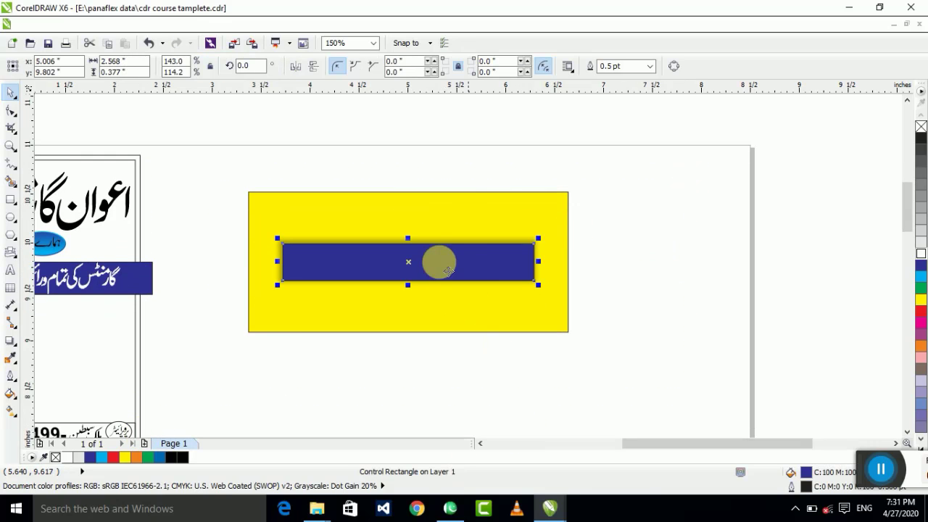
- Review the feathering direction, feathering edges, opacity and blend mode settings of the bar's drop shadow
{"action": "left_click", "coordinate": [10, 340]}
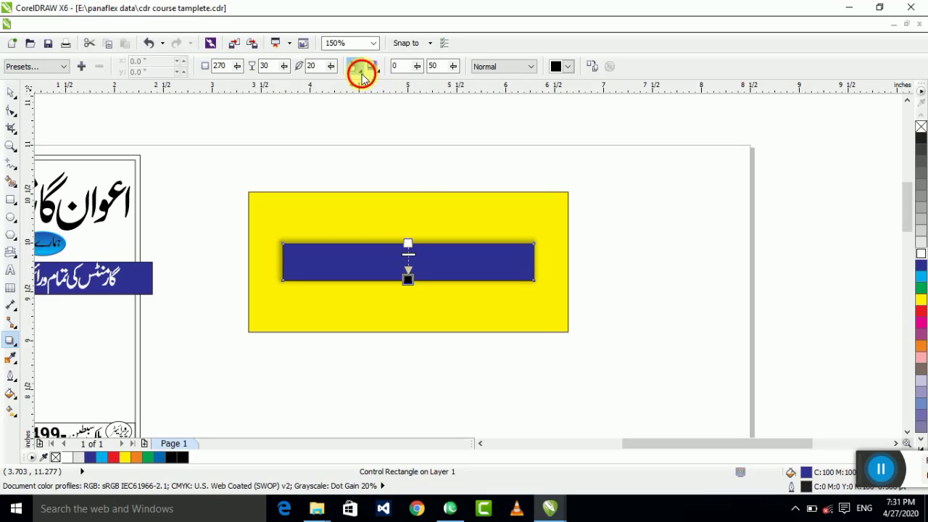
{"action": "left_click", "coordinate": [355, 67]}
{"action": "left_click", "coordinate": [372, 66]}
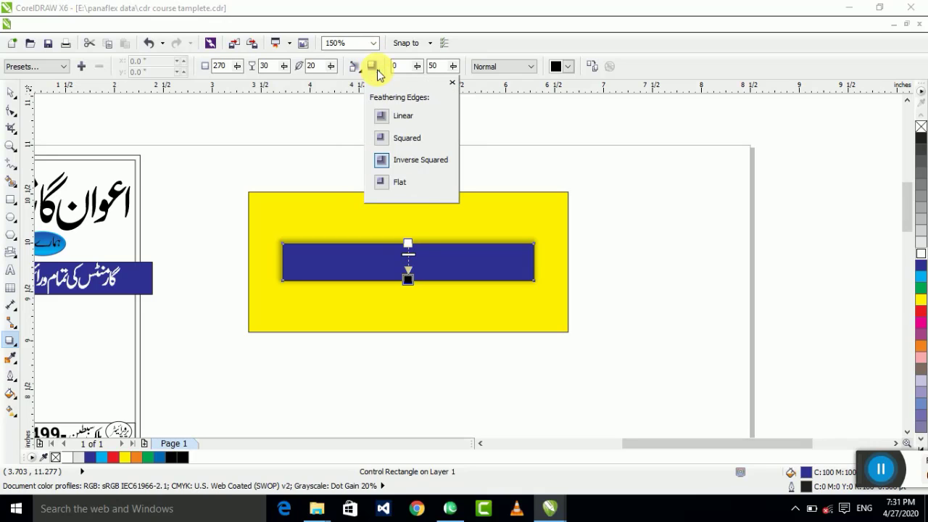
{"action": "left_click", "coordinate": [383, 161]}
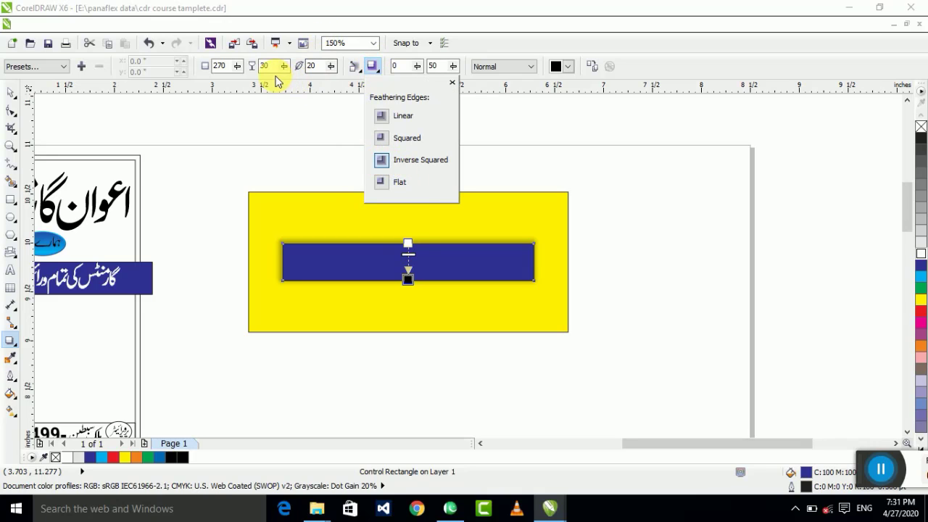
{"action": "left_click", "coordinate": [275, 67]}
{"action": "left_click", "coordinate": [472, 66]}
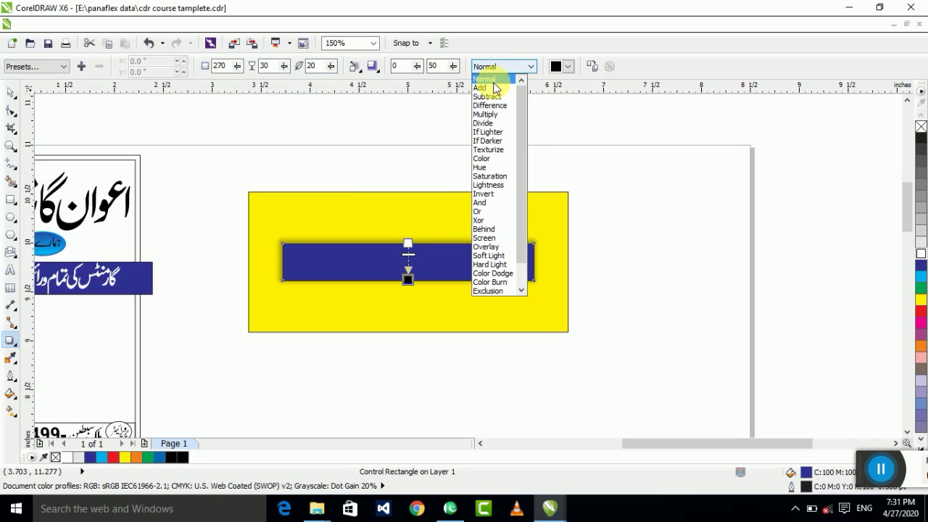
{"action": "left_click", "coordinate": [492, 76]}
{"action": "left_click", "coordinate": [584, 137]}
- Delete the blue bar together with its drop shadow from the yellow rectangle
{"action": "left_click", "coordinate": [11, 93]}
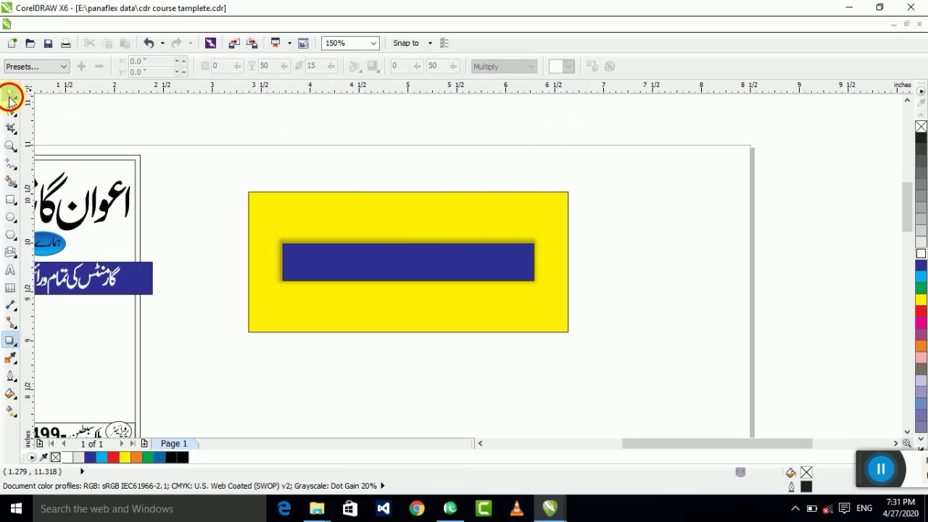
{"action": "left_click", "coordinate": [512, 261]}
{"action": "left_click", "coordinate": [507, 267]}
{"action": "key", "text": "Delete"}
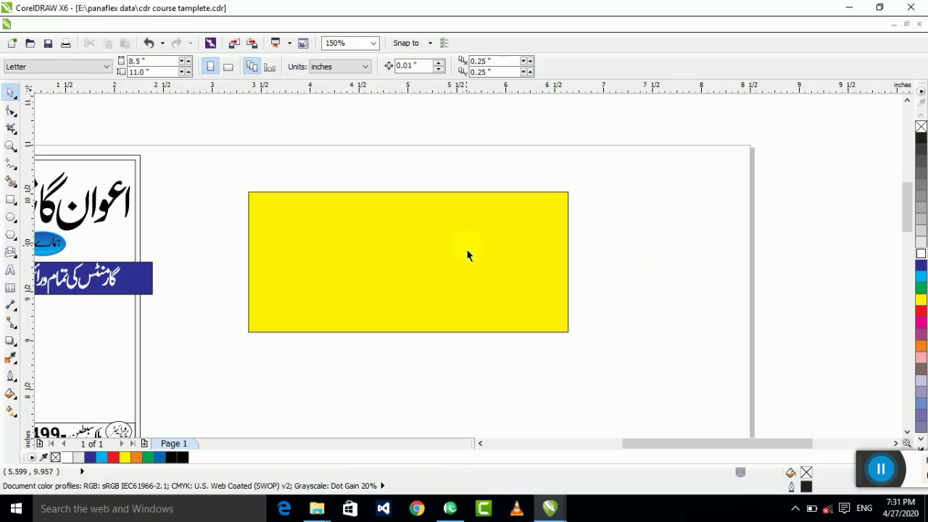
- Place a copy of the yellow rectangle directly below the original
{"action": "left_click", "coordinate": [466, 248]}
{"action": "scroll", "coordinate": [466, 249], "scroll_direction": "down", "scroll_amount": 1}
{"action": "left_click_drag", "start_coordinate": [467, 234], "coordinate": [464, 315]}
{"action": "right_click", "coordinate": [464, 314]}
{"action": "left_click_drag", "start_coordinate": [617, 180], "coordinate": [286, 395]}
{"action": "key", "text": "shift+F2"}
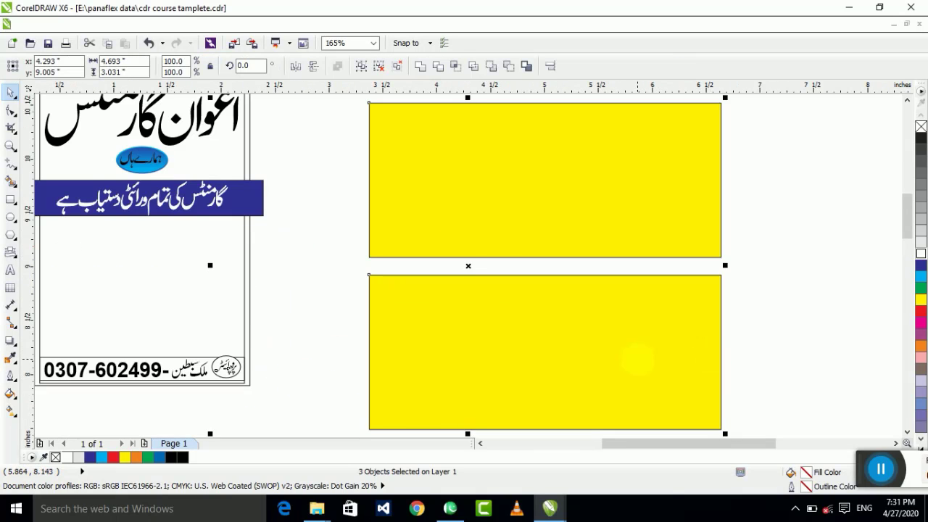
- Delete the lower copy of the yellow rectangle, keeping only the original
{"action": "key", "text": "Escape"}
{"action": "left_click", "coordinate": [689, 373]}
{"action": "key", "text": "Delete"}
{"action": "scroll", "coordinate": [801, 332], "scroll_direction": "down", "scroll_amount": 4}
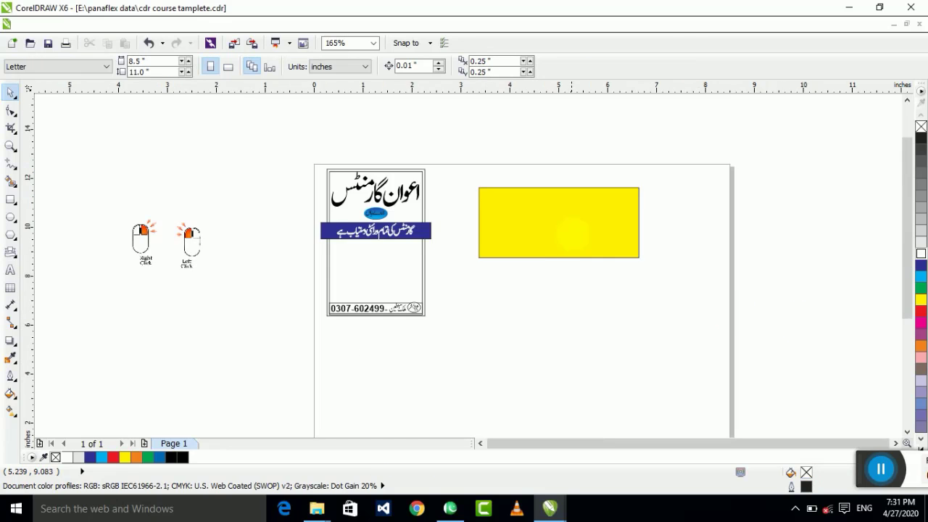
- Stretch the yellow rectangle downward from its bottom edge to a height of about 1.95 inches
{"action": "left_click", "coordinate": [597, 251]}
{"action": "scroll", "coordinate": [505, 267], "scroll_direction": "up", "scroll_amount": 4}
{"action": "left_click_drag", "start_coordinate": [497, 269], "coordinate": [499, 315]}
{"action": "left_click", "coordinate": [684, 263]}
- Draw a circle about 0.31 inch wide below the yellow rectangle and give it the palette's dark blue for fill and outline
{"action": "left_click", "coordinate": [11, 216]}
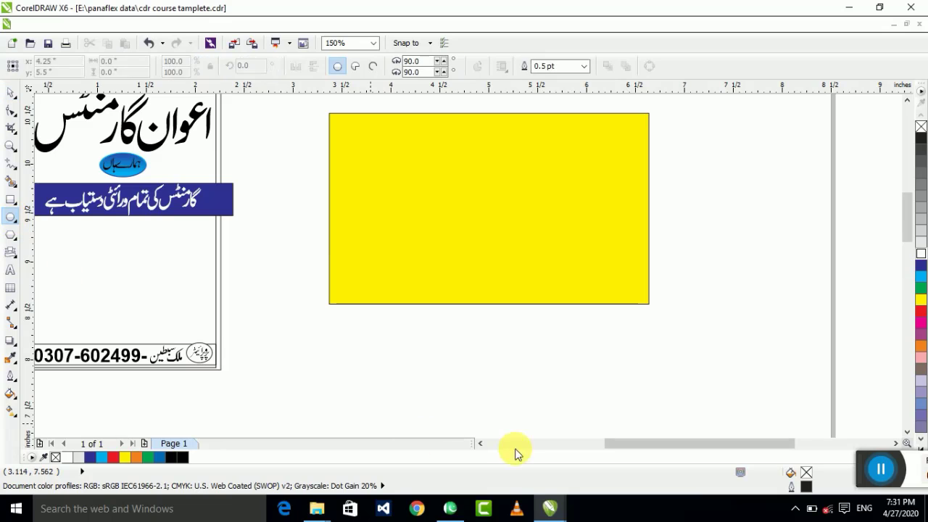
{"action": "left_click_drag", "start_coordinate": [485, 358], "coordinate": [524, 398]}
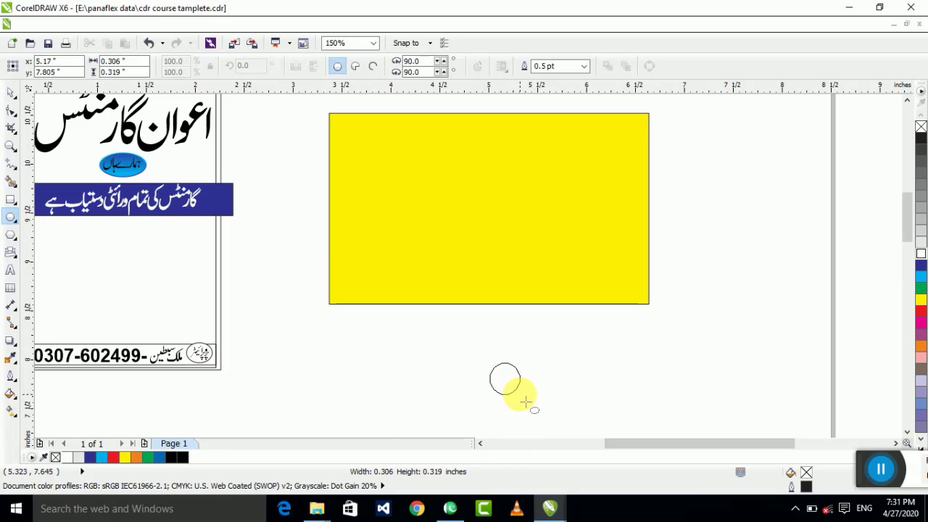
{"action": "left_click", "coordinate": [11, 92]}
{"action": "left_click", "coordinate": [921, 267]}
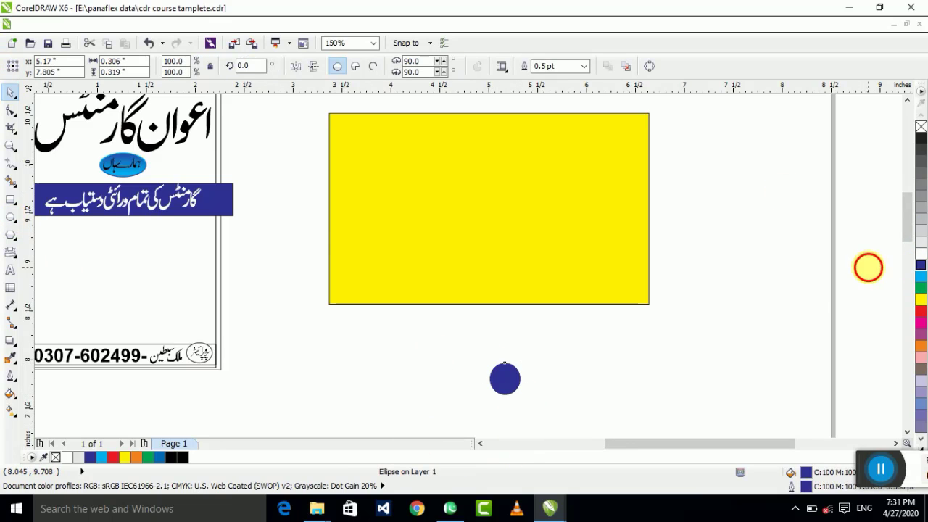
{"action": "left_click", "coordinate": [457, 416]}
- Place a copy of the blue circle inside the yellow rectangle and undo the extra trial move towards the upper left
{"action": "left_click_drag", "start_coordinate": [502, 380], "coordinate": [561, 215]}
{"action": "key", "text": "ctrl+z"}
{"action": "left_click_drag", "start_coordinate": [480, 253], "coordinate": [433, 203]}
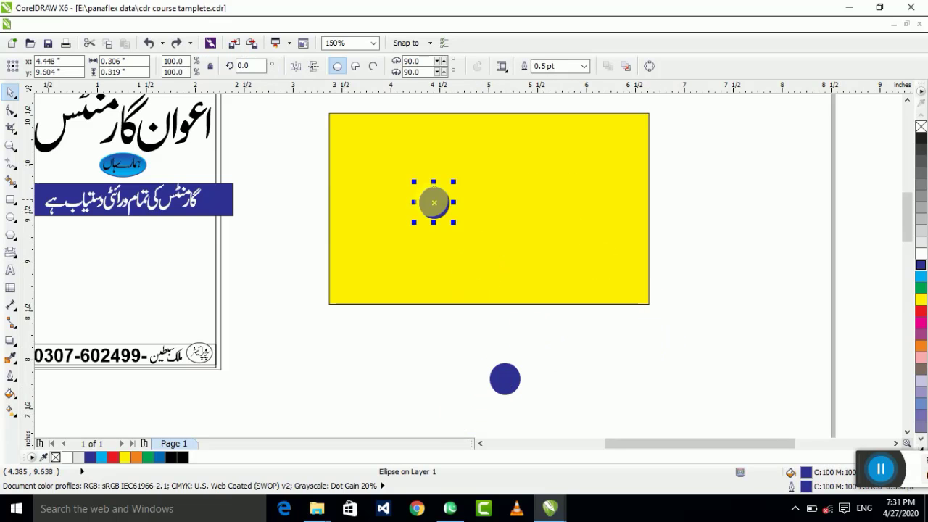
{"action": "key", "text": "ctrl+z"}
- Try to position the lower blue circle by eye inside the yellow rectangle's lower right area, and undo the move
{"action": "left_click", "coordinate": [688, 394]}
{"action": "left_click_drag", "start_coordinate": [511, 395], "coordinate": [585, 282]}
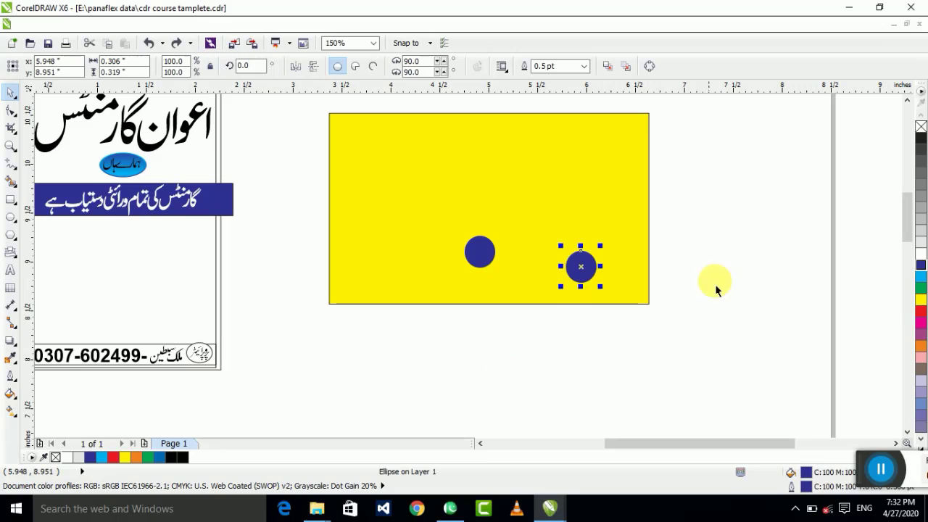
{"action": "key", "text": "ctrl+z"}
{"action": "left_click", "coordinate": [659, 326]}
- Delete the blue circle below the yellow rectangle and move the one inside the rectangle to just below its bottom edge
{"action": "scroll", "coordinate": [580, 370], "scroll_direction": "down", "scroll_amount": 1}
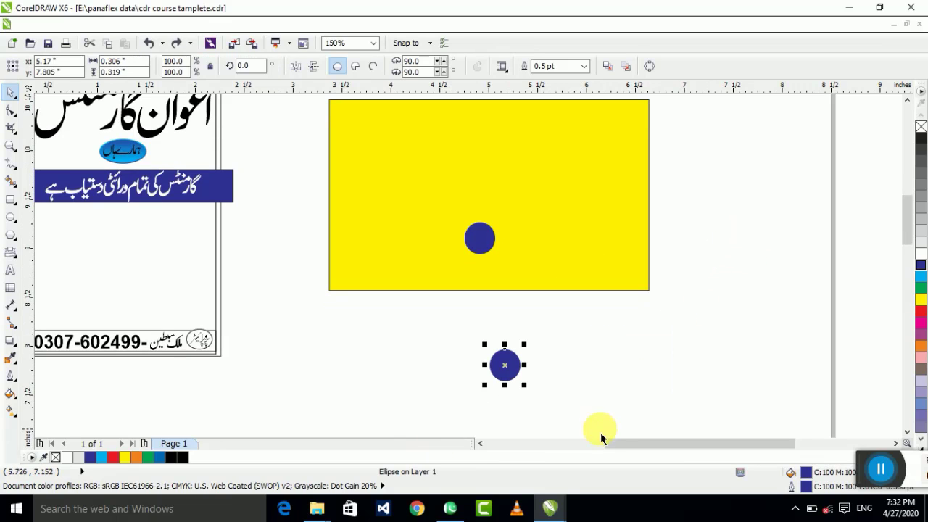
{"action": "key", "text": "Delete"}
{"action": "left_click_drag", "start_coordinate": [484, 250], "coordinate": [486, 345]}
{"action": "scroll", "coordinate": [486, 346], "scroll_direction": "down", "scroll_amount": 1}
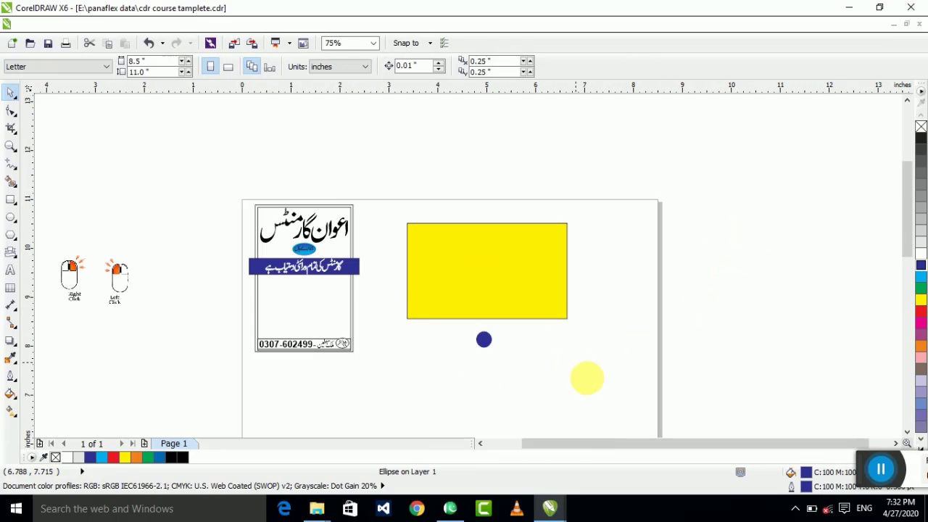
{"action": "left_click_drag", "start_coordinate": [594, 384], "coordinate": [378, 211]}
{"action": "key", "text": "shift+F2"}
{"action": "left_click", "coordinate": [760, 348]}
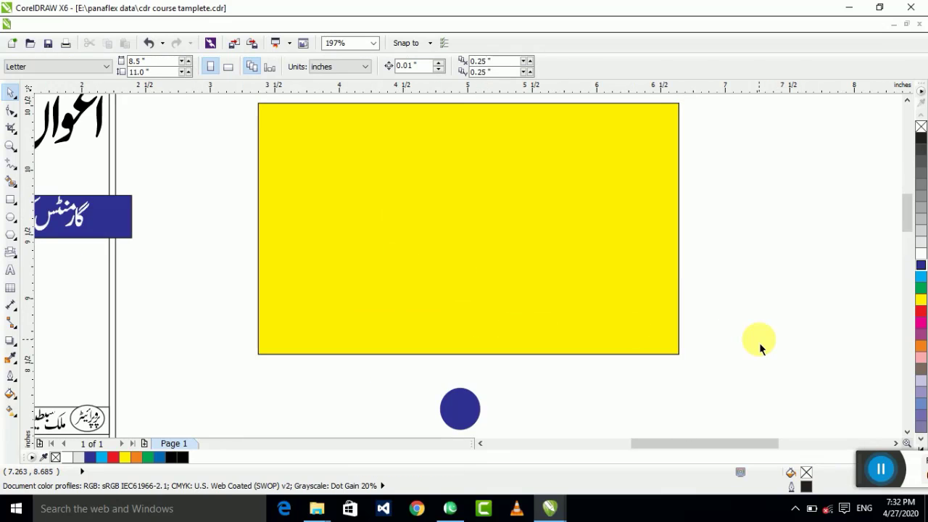
- Centre the blue circle horizontally and vertically within the yellow rectangle
{"action": "left_click", "coordinate": [460, 408]}
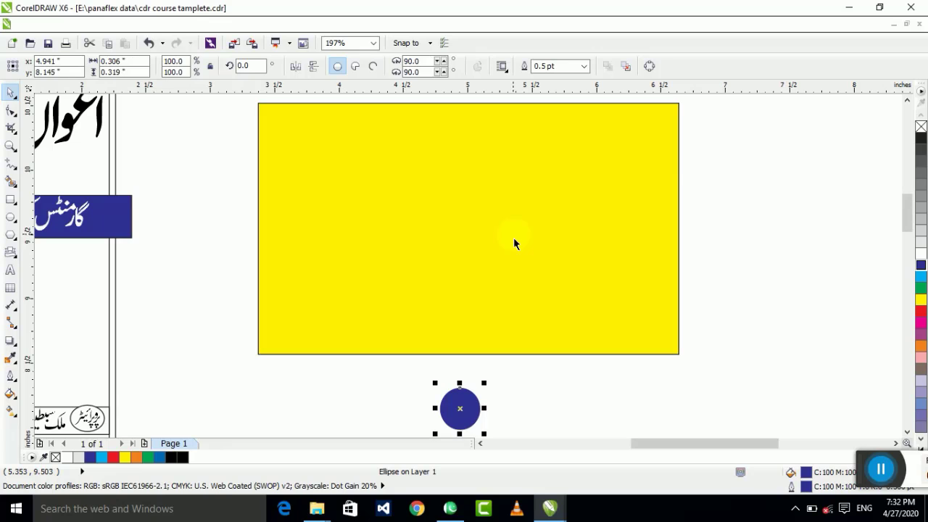
{"action": "left_click", "coordinate": [443, 190], "text": "shift"}
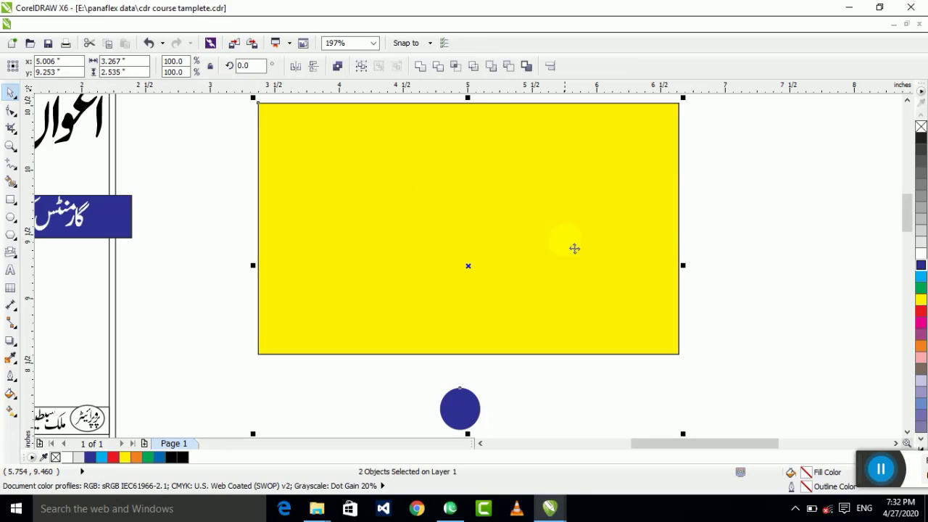
{"action": "key", "text": "e"}
{"action": "key", "text": "c"}
{"action": "left_click", "coordinate": [762, 248]}
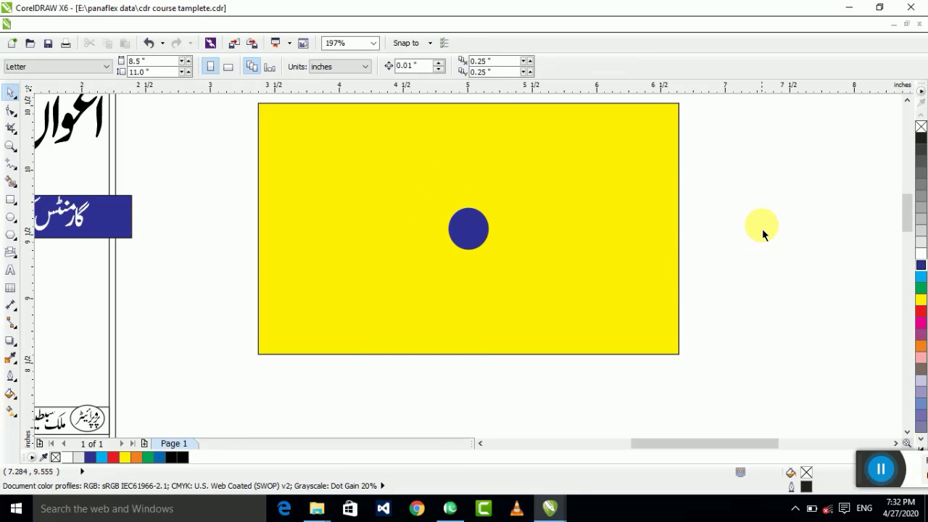
- Move the blue circle back below the yellow rectangle and align it again to the rectangle's horizontal and vertical centres
{"action": "left_click", "coordinate": [491, 235]}
{"action": "left_click_drag", "start_coordinate": [468, 237], "coordinate": [479, 415]}
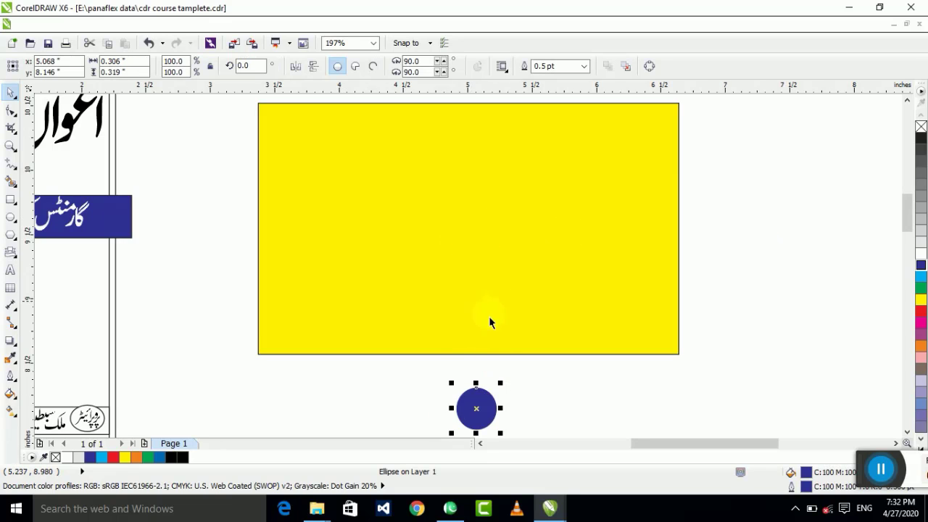
{"action": "left_click", "coordinate": [469, 290], "text": "shift"}
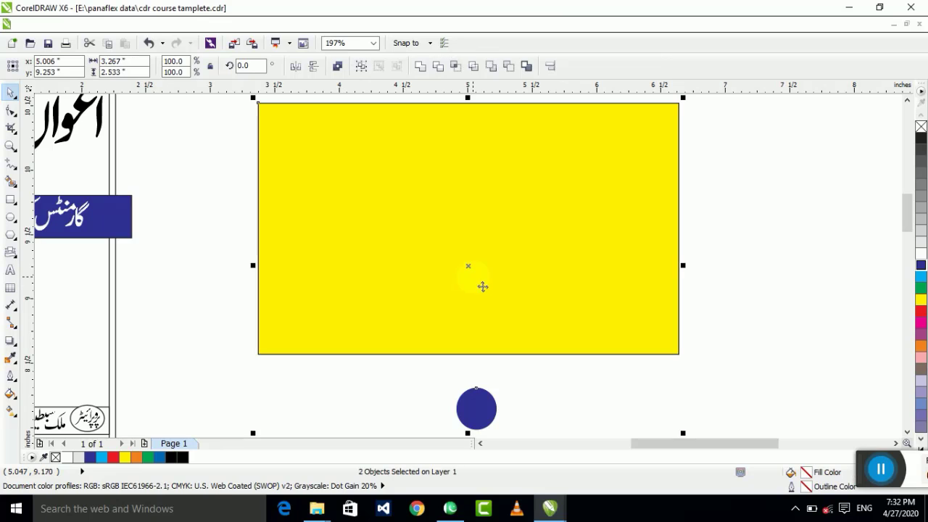
{"action": "key", "text": "c"}
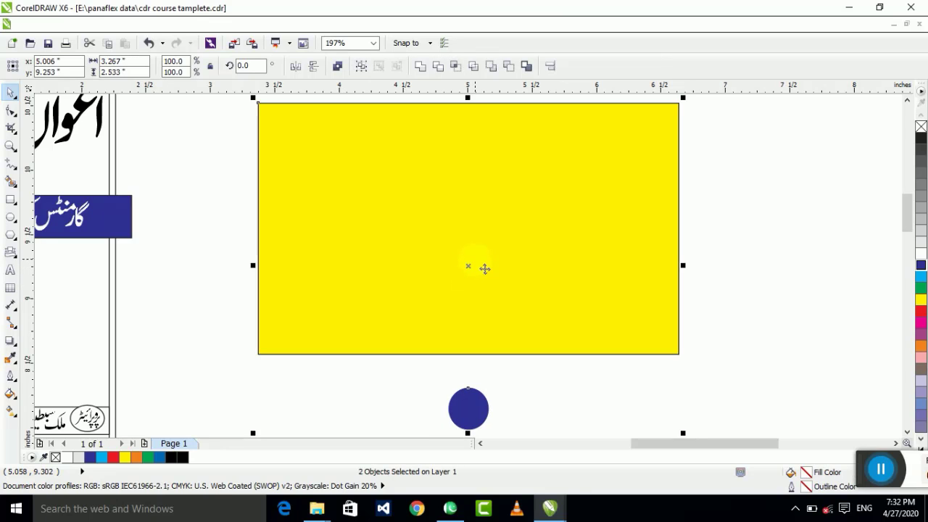
{"action": "key", "text": "e"}
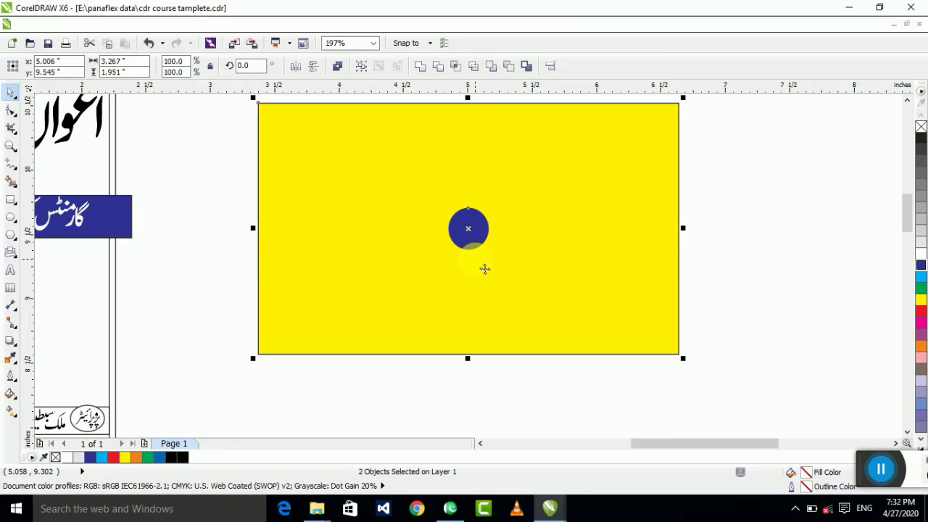
- Align the blue circle alternately to the yellow rectangle's left and right edges, and return it to the horizontal centre
{"action": "key", "text": "l"}
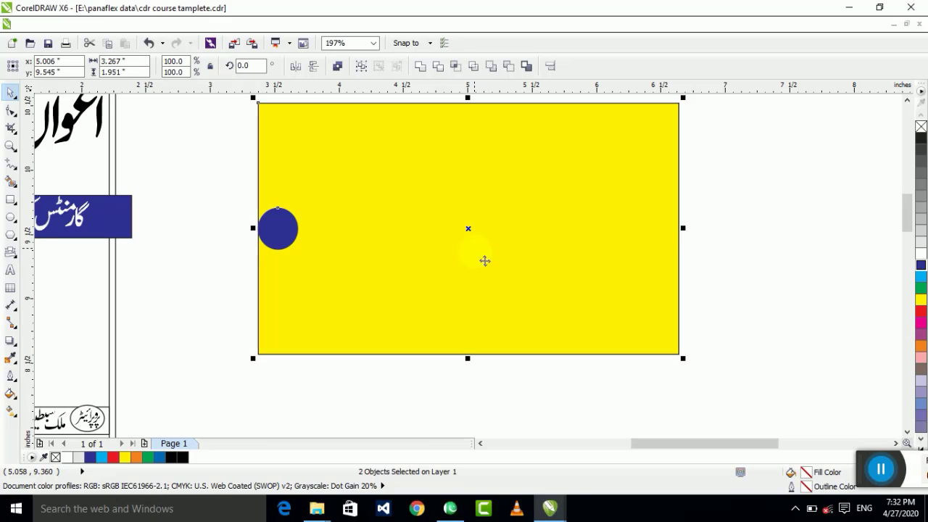
{"action": "key", "text": "r"}
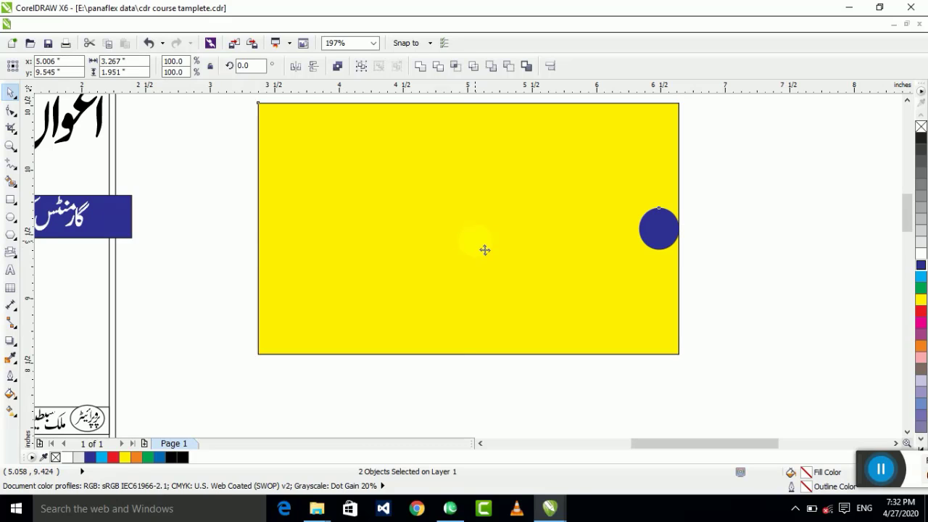
{"action": "key", "text": "l"}
{"action": "key", "text": "r"}
{"action": "key", "text": "l"}
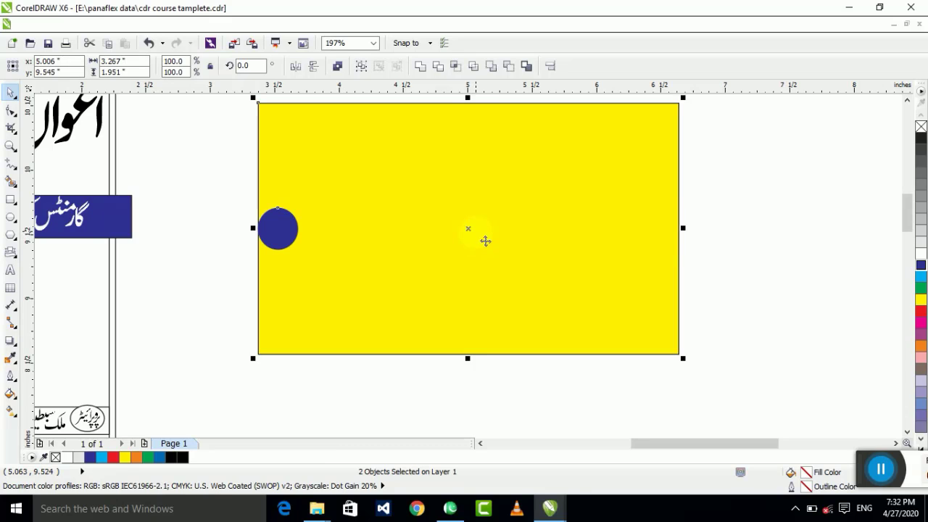
{"action": "key", "text": "c"}
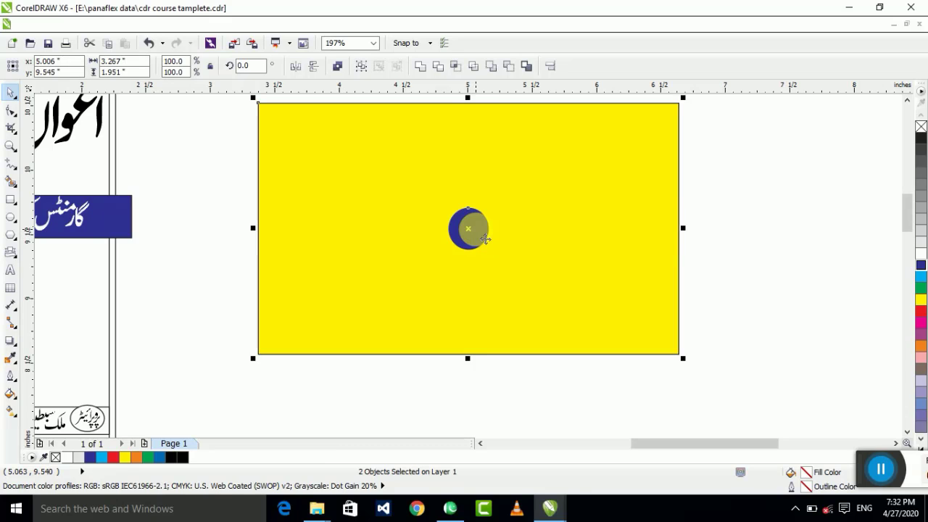
- Align the blue circle to the yellow rectangle's top edge and bottom edge, and return it to the vertical centre
{"action": "key", "text": "t"}
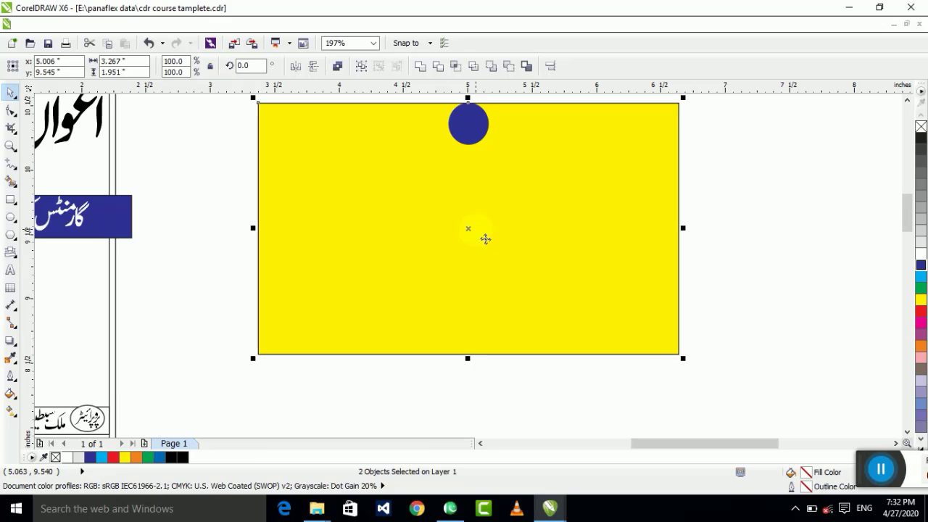
{"action": "key", "text": "b"}
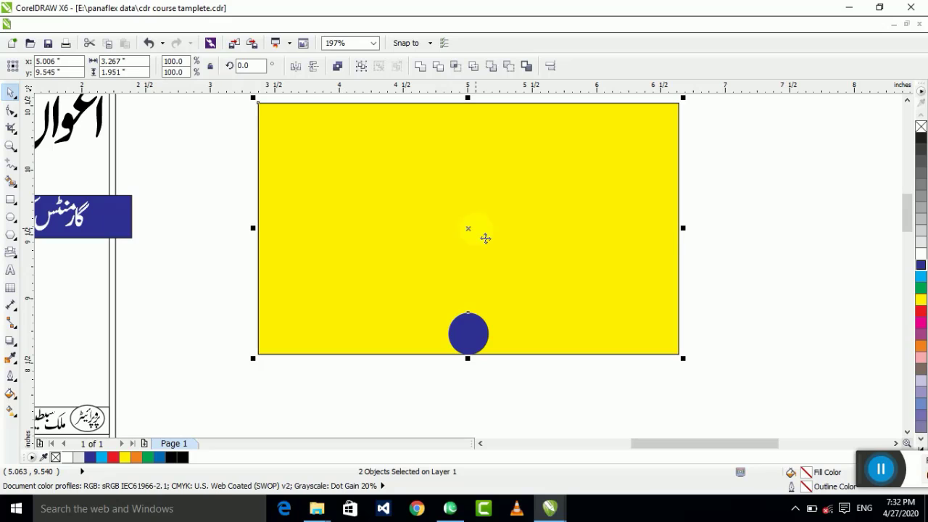
{"action": "key", "text": "e"}
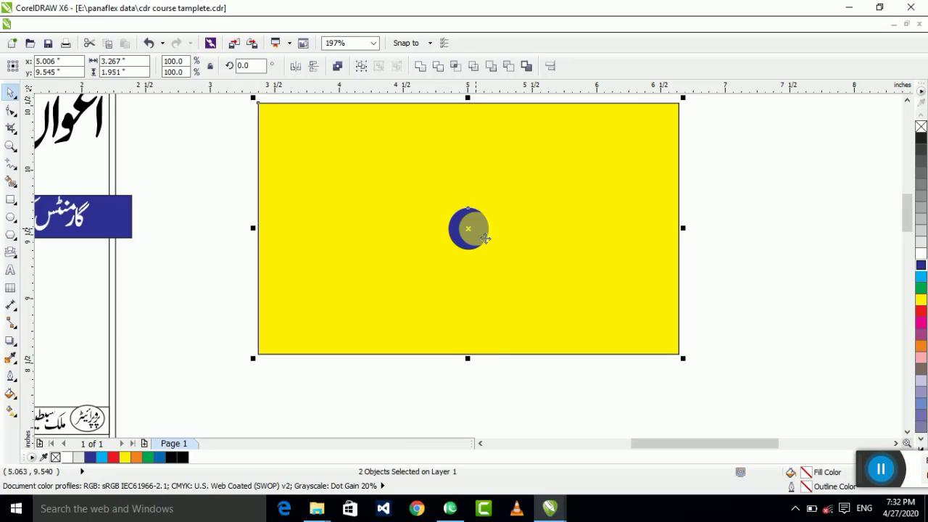
- Align the blue circle to the yellow rectangle's left, right and top edges in turn, re-centring it after each alignment
{"action": "key", "text": "l"}
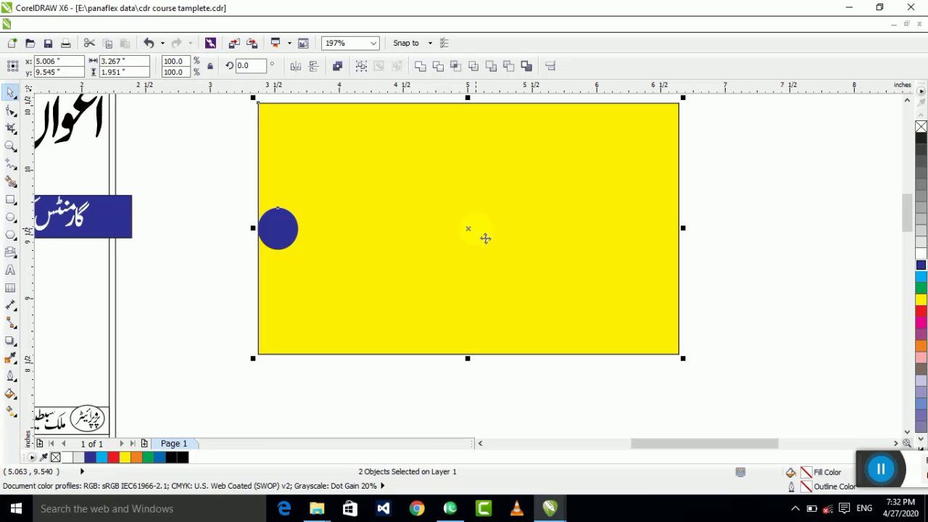
{"action": "key", "text": "c"}
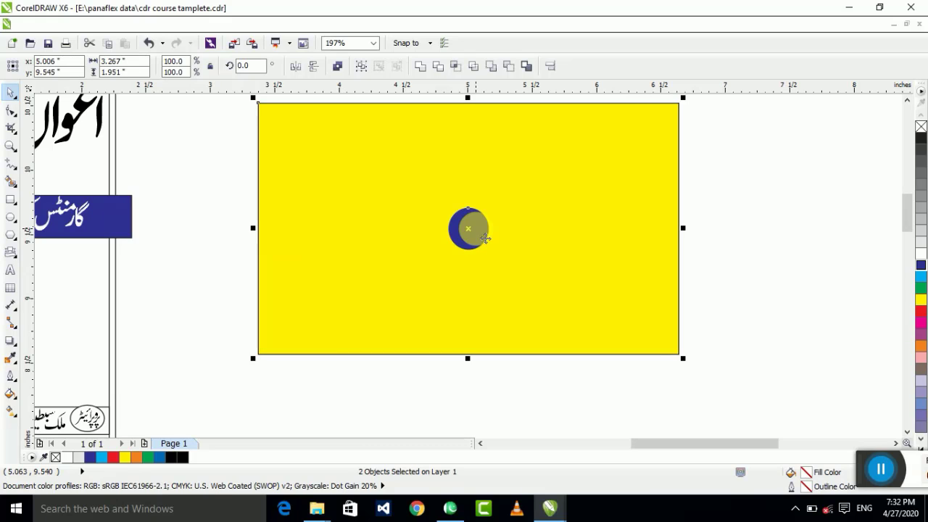
{"action": "key", "text": "r"}
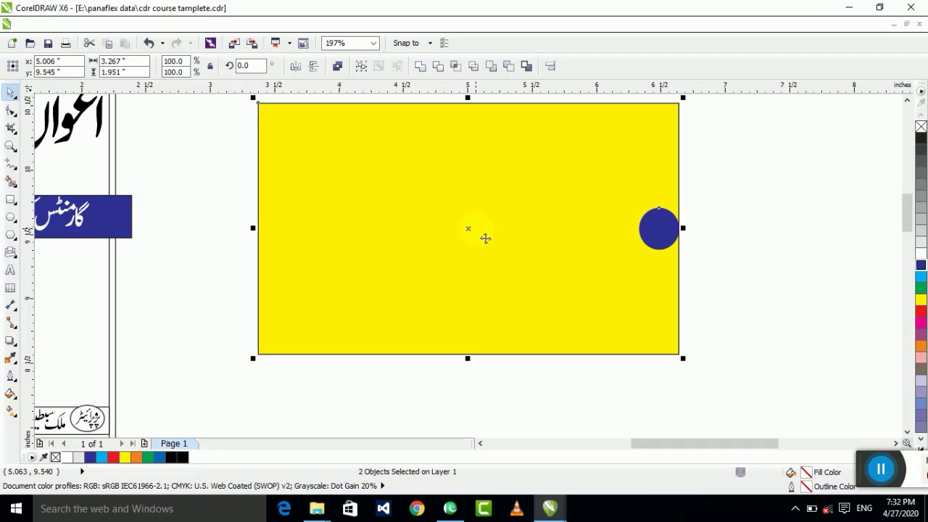
{"action": "key", "text": "c"}
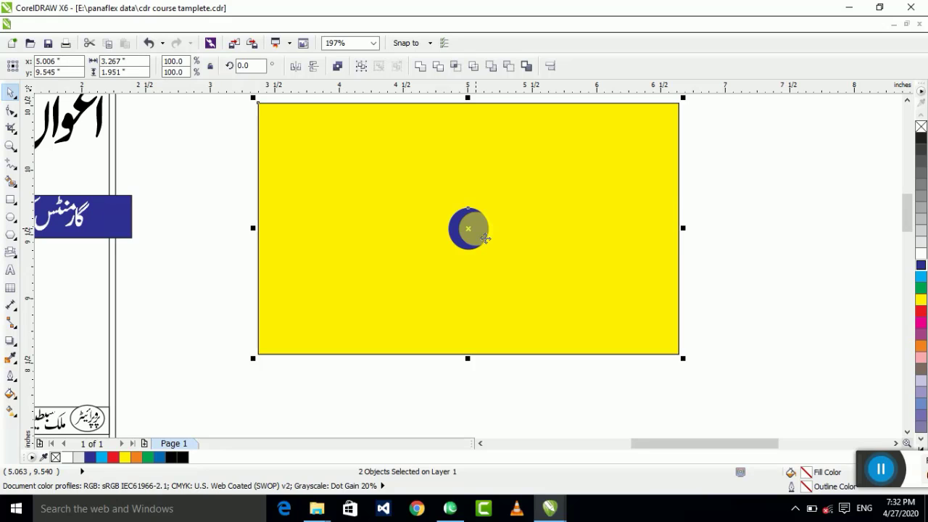
{"action": "key", "text": "t"}
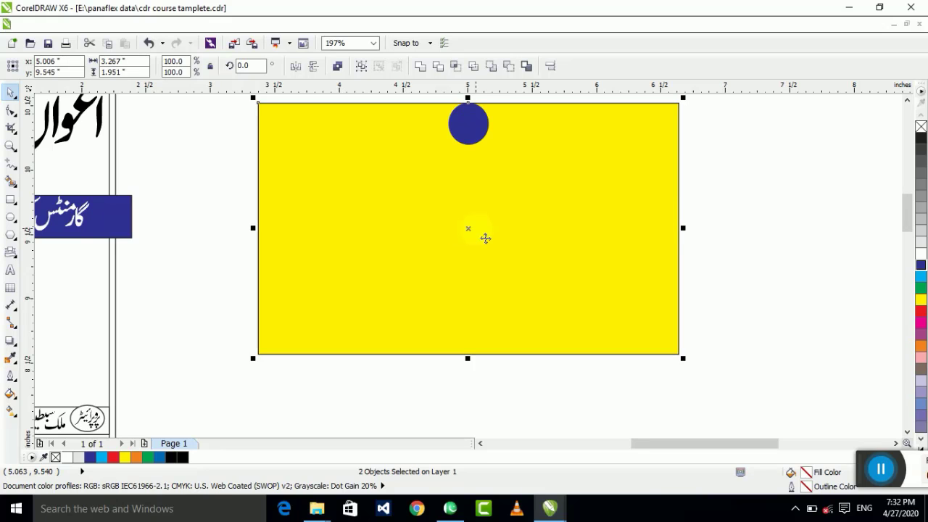
{"action": "key", "text": "e"}
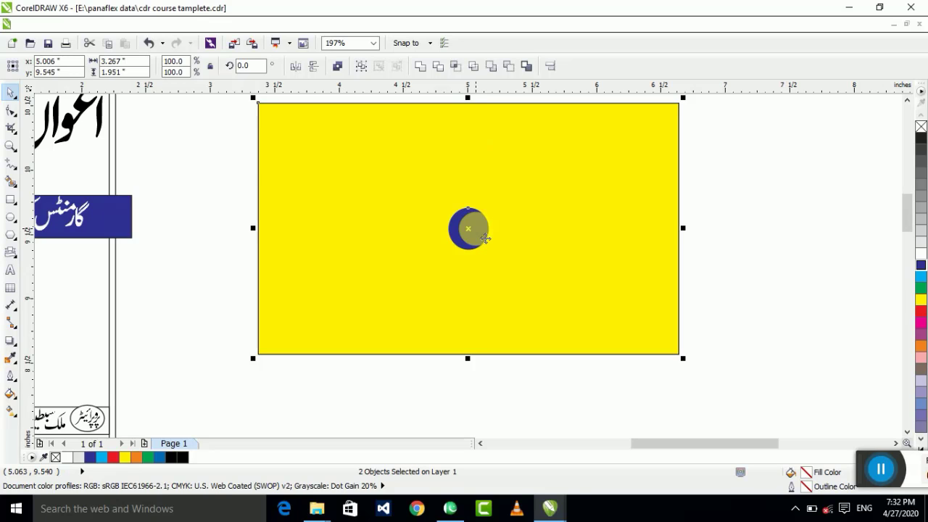
- Move the blue circle out of the yellow rectangle into the blank area to the right of its upper half
{"action": "scroll", "coordinate": [480, 221], "scroll_direction": "down", "scroll_amount": 1}
{"action": "left_click", "coordinate": [652, 247]}
{"action": "scroll", "coordinate": [589, 214], "scroll_direction": "up", "scroll_amount": 1}
{"action": "left_click", "coordinate": [696, 231]}
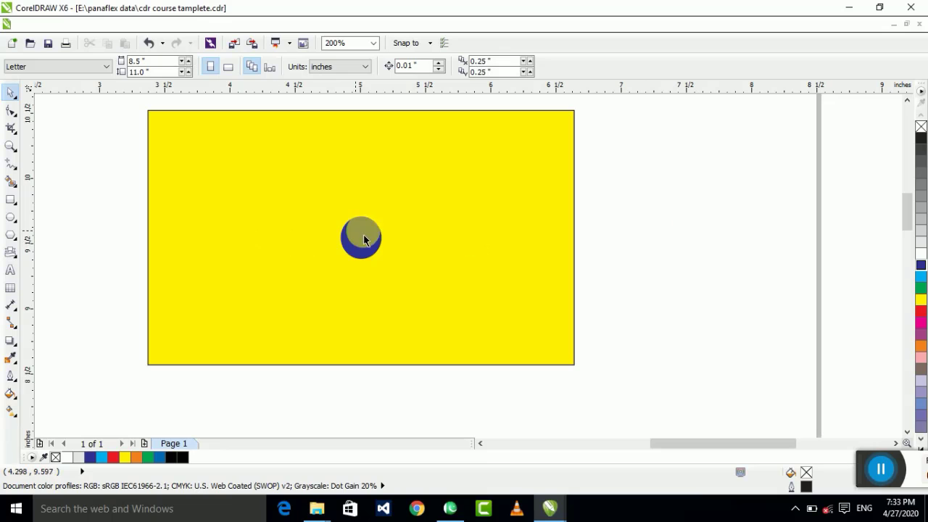
{"action": "left_click_drag", "start_coordinate": [364, 240], "coordinate": [658, 187]}
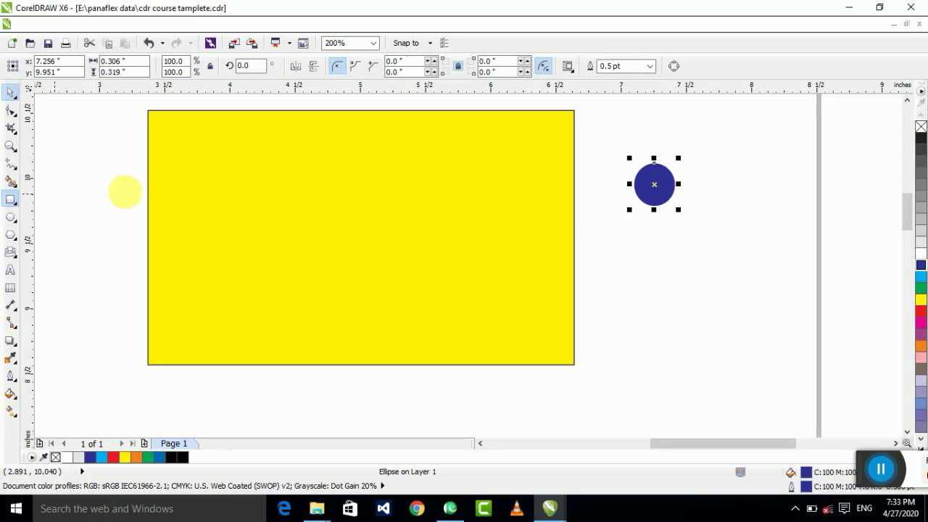
- Draw seven small rectangles inside the yellow rectangle, four in an upper row and three in a lower row, redrawing the last two
{"action": "mouse_move", "coordinate": [181, 149]}
{"action": "left_mouse_down"}
{"action": "mouse_move", "coordinate": [239, 173]}
{"action": "mouse_move", "coordinate": [456, 189]}
{"action": "mouse_move", "coordinate": [548, 181]}
{"action": "left_mouse_up"}
{"action": "left_click_drag", "start_coordinate": [209, 221], "coordinate": [311, 256]}
{"action": "mouse_move", "coordinate": [349, 232]}
{"action": "left_mouse_down"}
{"action": "mouse_move", "coordinate": [397, 234]}
{"action": "mouse_move", "coordinate": [461, 282]}
{"action": "left_mouse_up"}
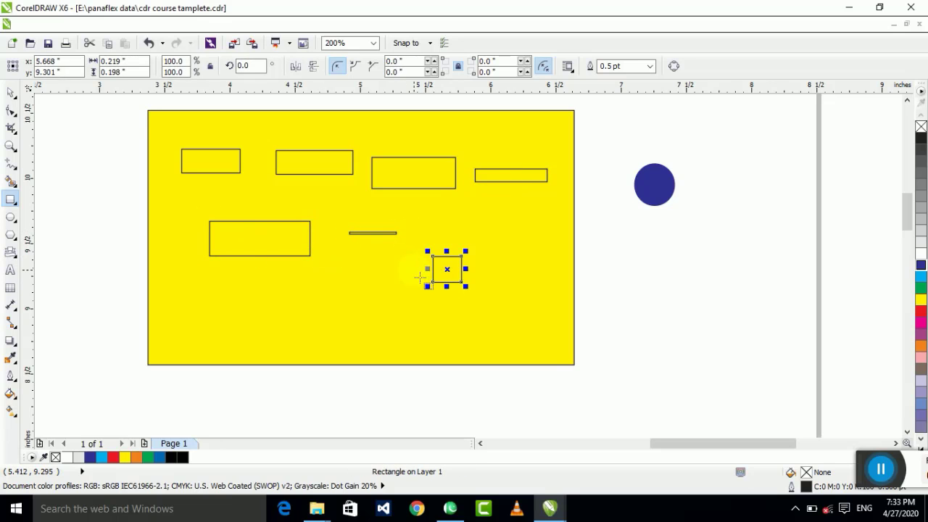
{"action": "key", "text": "ctrl+z"}
{"action": "key", "text": "ctrl+z"}
{"action": "mouse_move", "coordinate": [361, 237]}
{"action": "left_mouse_down"}
{"action": "mouse_move", "coordinate": [407, 262]}
{"action": "mouse_move", "coordinate": [470, 271]}
{"action": "left_mouse_up"}
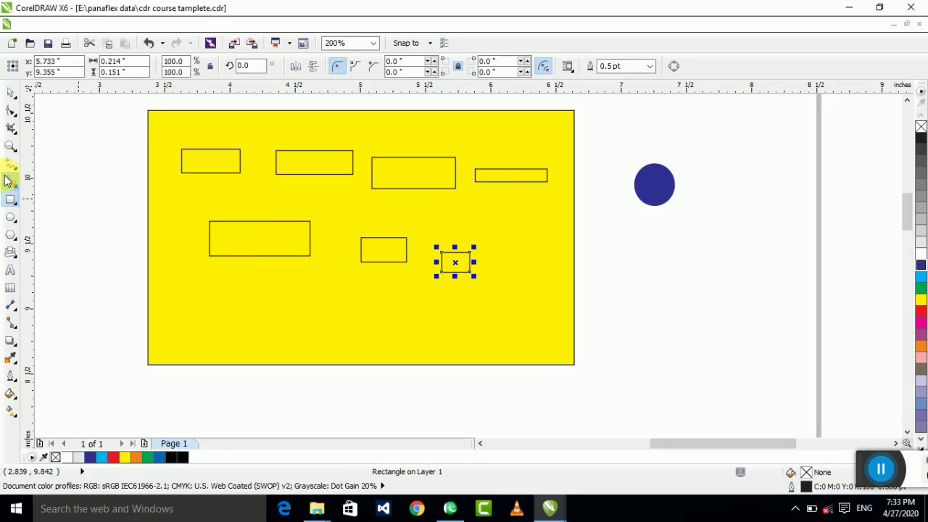
- Add four separate text objects reading "s", "sd", "sf" and "sdf" in the blank area below the blue circle
{"action": "left_click", "coordinate": [10, 269]}
{"action": "left_click", "coordinate": [650, 308]}
{"action": "type", "text": "S"}
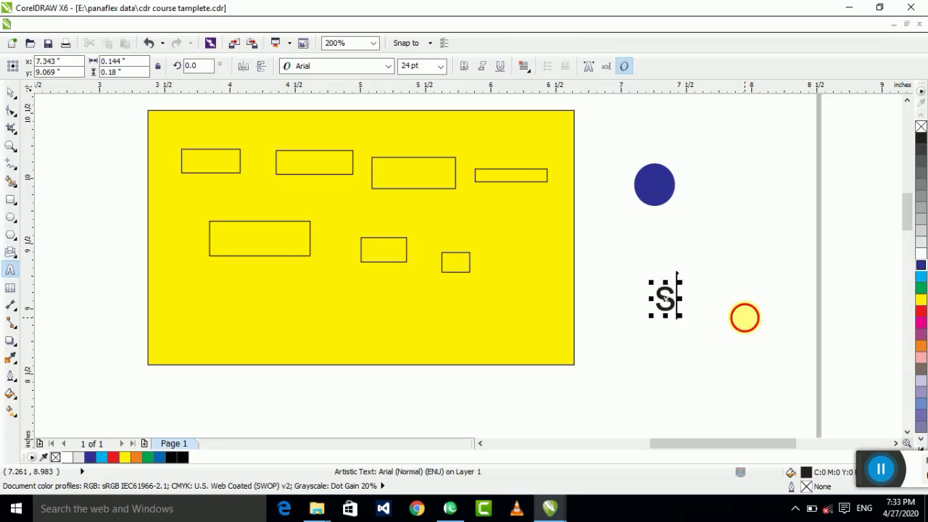
{"action": "left_click", "coordinate": [745, 318]}
{"action": "type", "text": "sd"}
{"action": "left_click", "coordinate": [717, 379]}
{"action": "type", "text": "sf"}
{"action": "left_click", "coordinate": [645, 378]}
{"action": "type", "text": "sdf"}
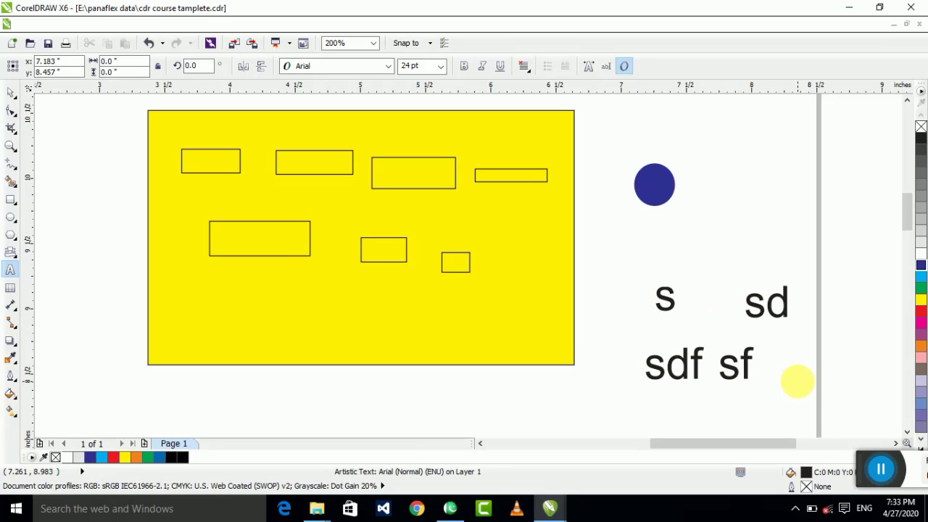
- Add three more "sdf" text objects, one beyond "sf" and two near the yellow rectangle's lower-right corner
{"action": "left_click", "coordinate": [797, 381]}
{"action": "type", "text": "sdf"}
{"action": "left_click", "coordinate": [524, 385]}
{"action": "type", "text": "sdf"}
{"action": "left_click", "coordinate": [596, 402]}
{"action": "type", "text": "sdf"}
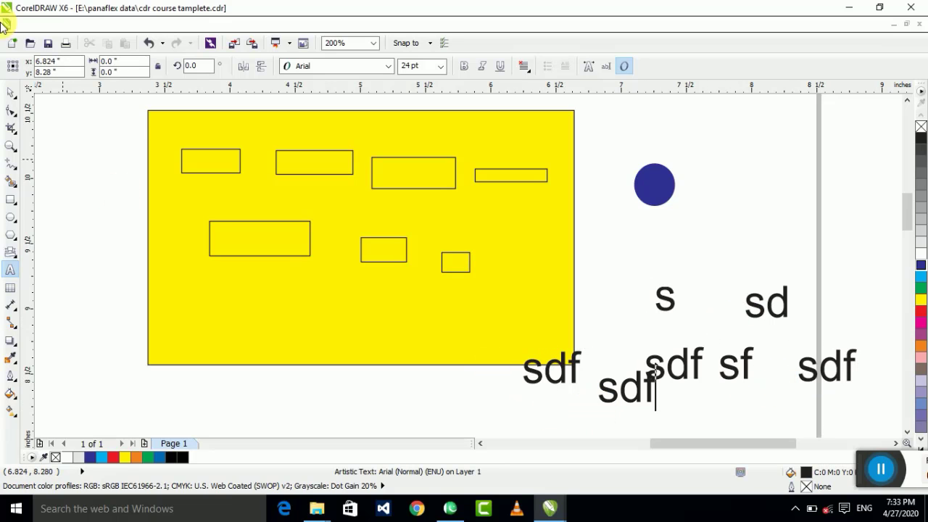
{"action": "left_click", "coordinate": [10, 93]}
- Try to move the "s" text onto the yellow rectangle
{"action": "left_click_drag", "start_coordinate": [662, 314], "coordinate": [403, 185]}
{"action": "left_click", "coordinate": [761, 278]}
{"action": "key", "text": "ctrl+z"}
- Move all seven text objects together to just below the yellow rectangle's lower-right corner
{"action": "scroll", "coordinate": [659, 264], "scroll_direction": "down", "scroll_amount": 1}
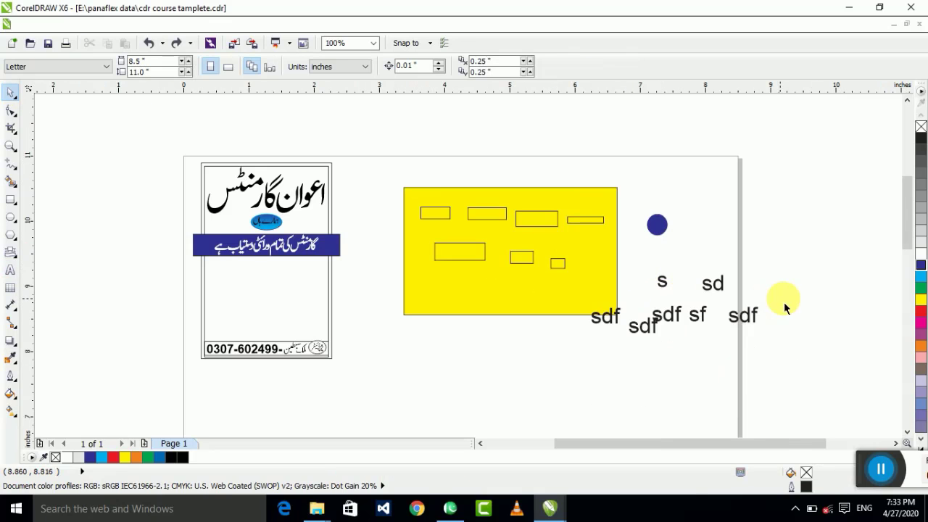
{"action": "left_click_drag", "start_coordinate": [624, 383], "coordinate": [580, 381]}
{"action": "left_click_drag", "start_coordinate": [667, 323], "coordinate": [587, 375]}
{"action": "left_click", "coordinate": [787, 263]}
- Centre the "s" text horizontally and vertically in the third small rectangle of the upper row
{"action": "scroll", "coordinate": [668, 304], "scroll_direction": "up", "scroll_amount": 1}
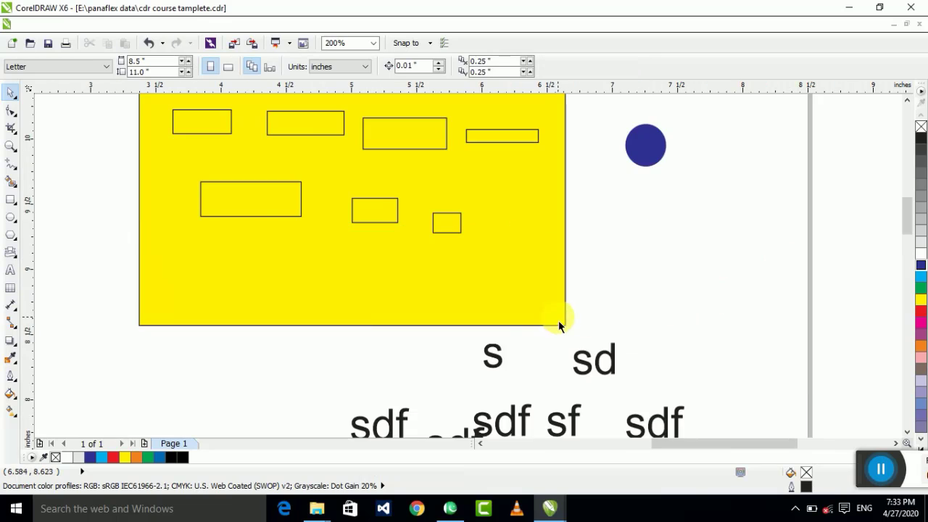
{"action": "left_click", "coordinate": [499, 369]}
{"action": "scroll", "coordinate": [514, 361], "scroll_direction": "down", "scroll_amount": 1}
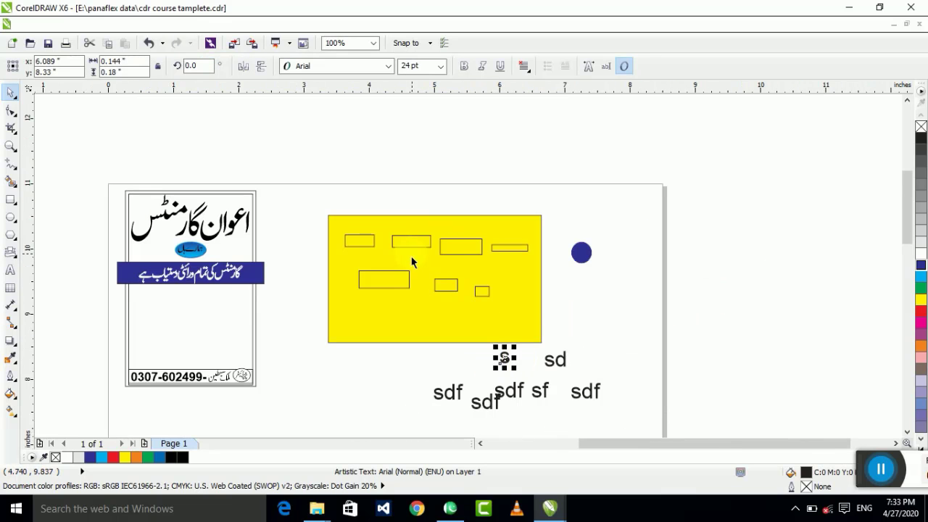
{"action": "left_click", "coordinate": [453, 251], "text": "shift"}
{"action": "key", "text": "c"}
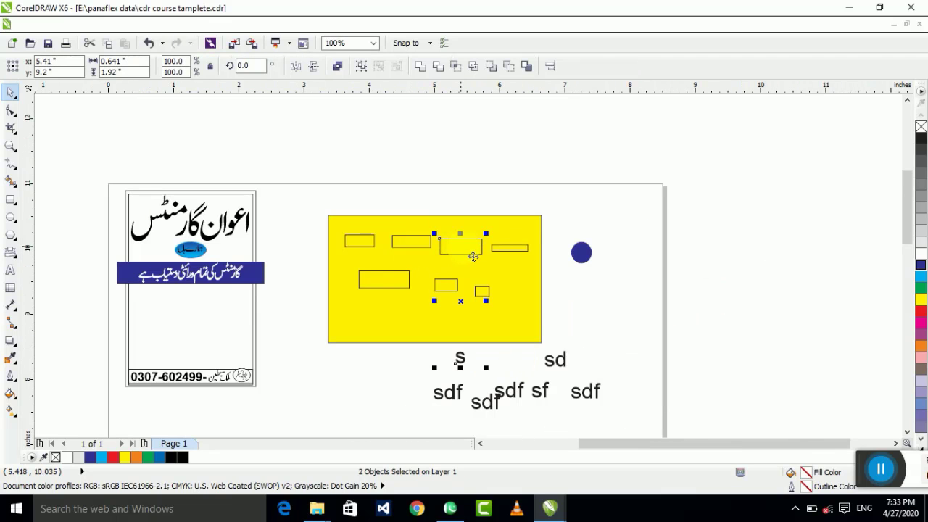
{"action": "key", "text": "e"}
{"action": "left_click", "coordinate": [673, 252]}
- Centre the "sd" text horizontally and vertically in the second small rectangle of the upper row
{"action": "scroll", "coordinate": [482, 294], "scroll_direction": "up", "scroll_amount": 1}
{"action": "scroll", "coordinate": [489, 247], "scroll_direction": "down", "scroll_amount": 1}
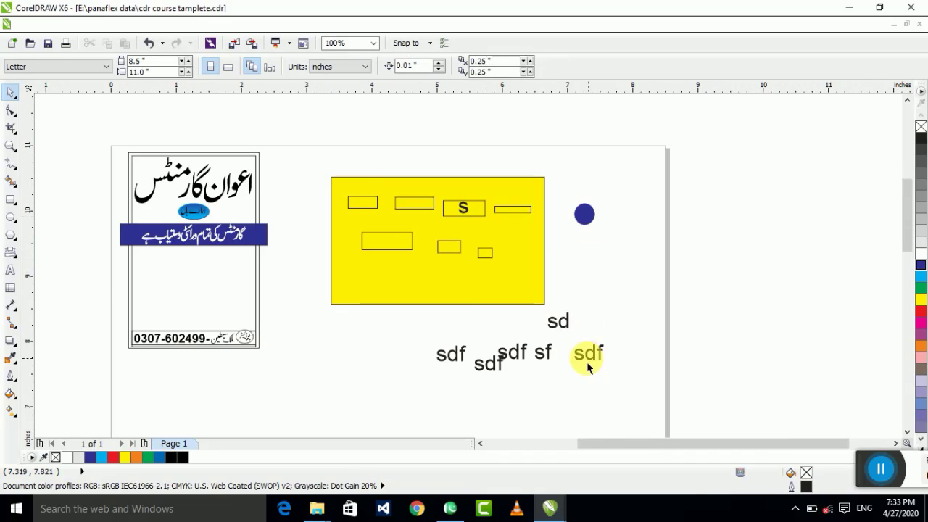
{"action": "left_click", "coordinate": [560, 323]}
{"action": "scroll", "coordinate": [434, 232], "scroll_direction": "up", "scroll_amount": 1}
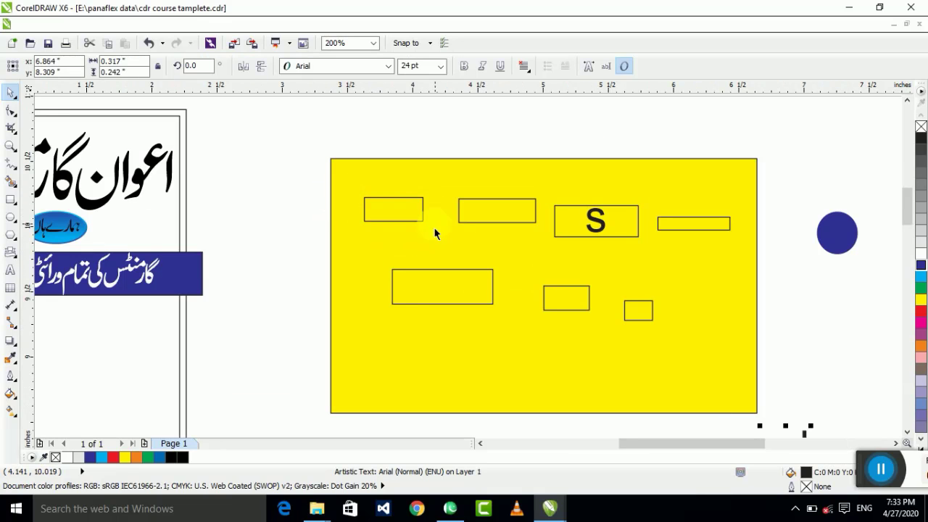
{"action": "left_click", "coordinate": [513, 217], "text": "shift"}
{"action": "key", "text": "c"}
{"action": "key", "text": "e"}
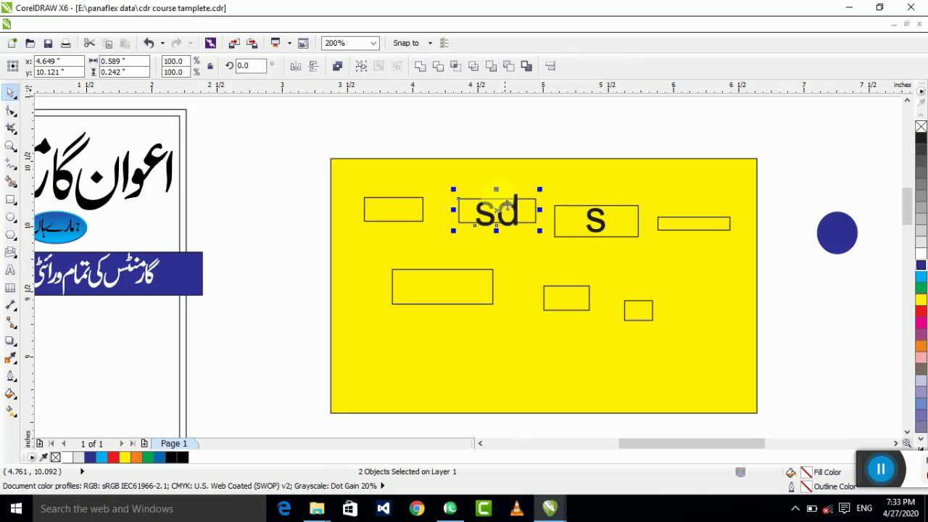
{"action": "left_click", "coordinate": [510, 145]}
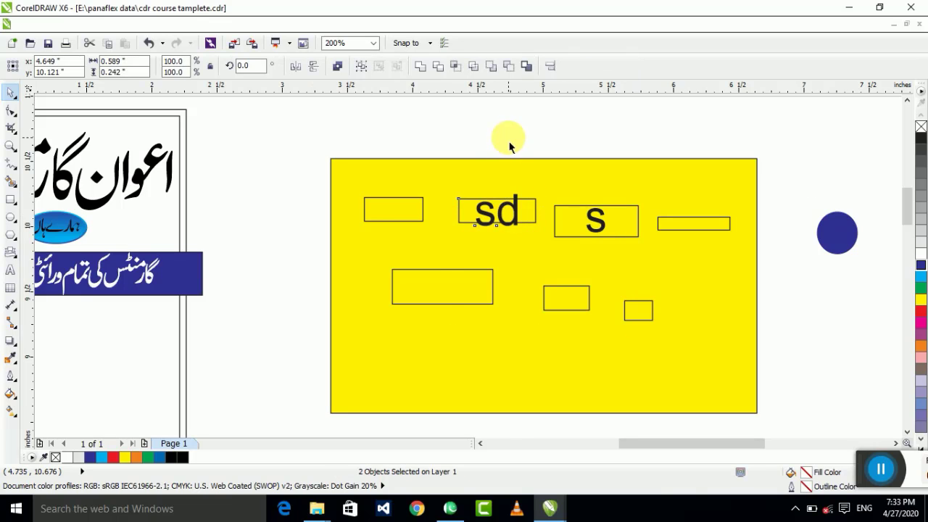
- Move the "s" text out of its small rectangle to the blank area below the blue circle, undoing an accidental stretch
{"action": "left_click", "coordinate": [603, 230]}
{"action": "left_click_drag", "start_coordinate": [609, 221], "coordinate": [822, 205]}
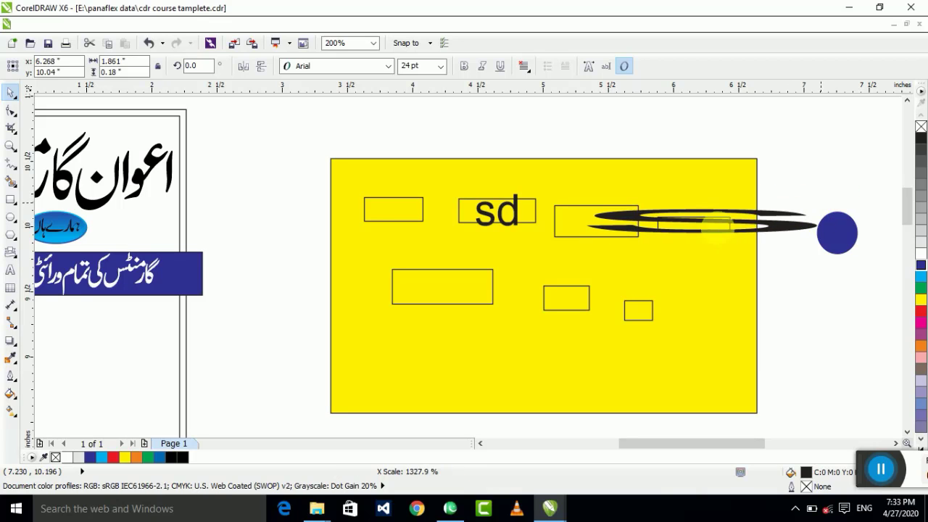
{"action": "key", "text": "ctrl+z"}
{"action": "left_click_drag", "start_coordinate": [606, 225], "coordinate": [807, 290]}
{"action": "left_click", "coordinate": [822, 294]}
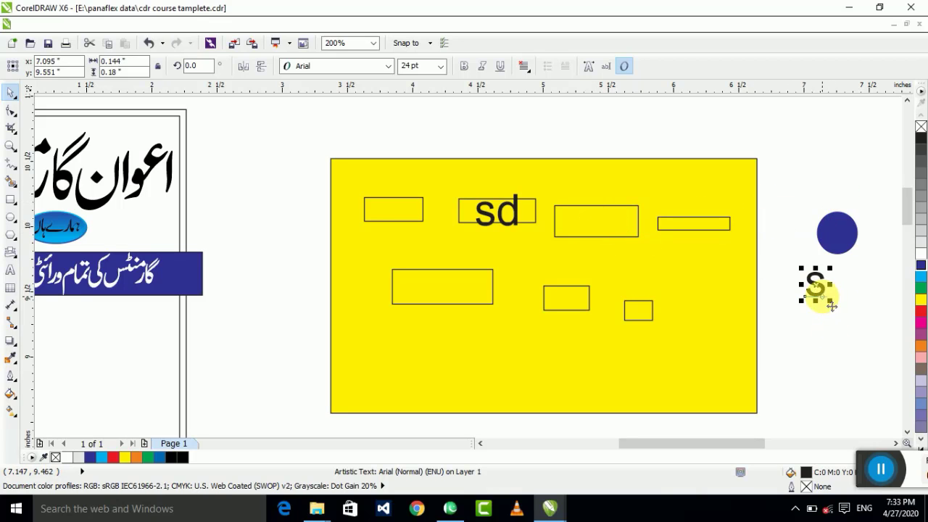
- Align the "s" text to the third upper rectangle's centre, left and right edges, centre again, top and finally bottom edge
{"action": "left_click", "coordinate": [616, 235], "text": "shift"}
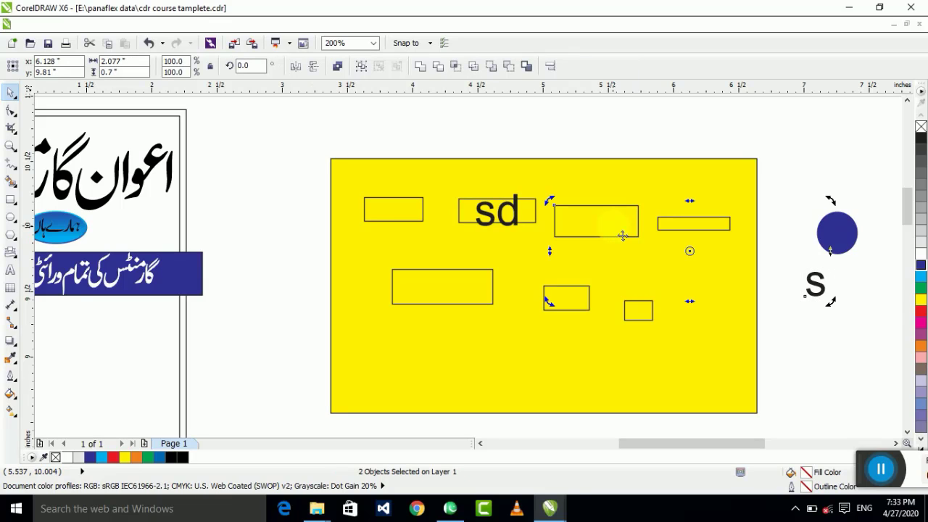
{"action": "key", "text": "e"}
{"action": "key", "text": "c"}
{"action": "key", "text": "l"}
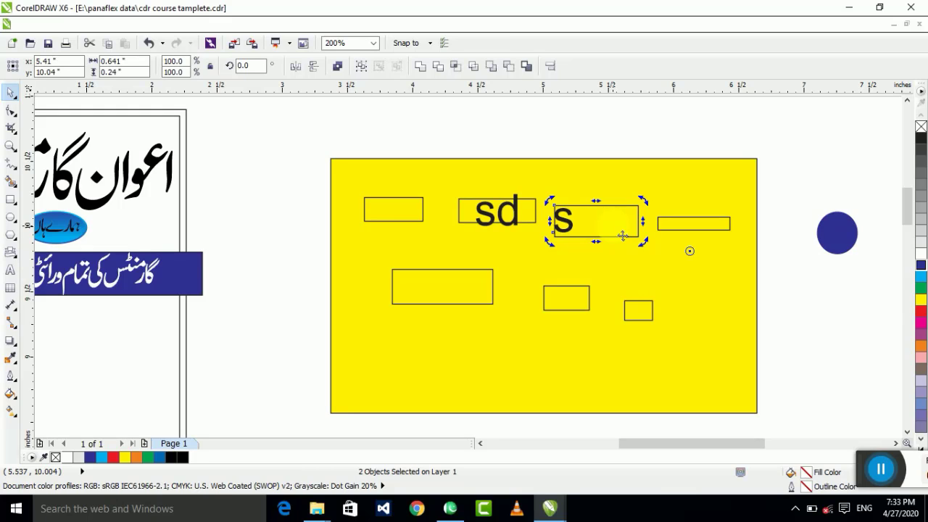
{"action": "key", "text": "r"}
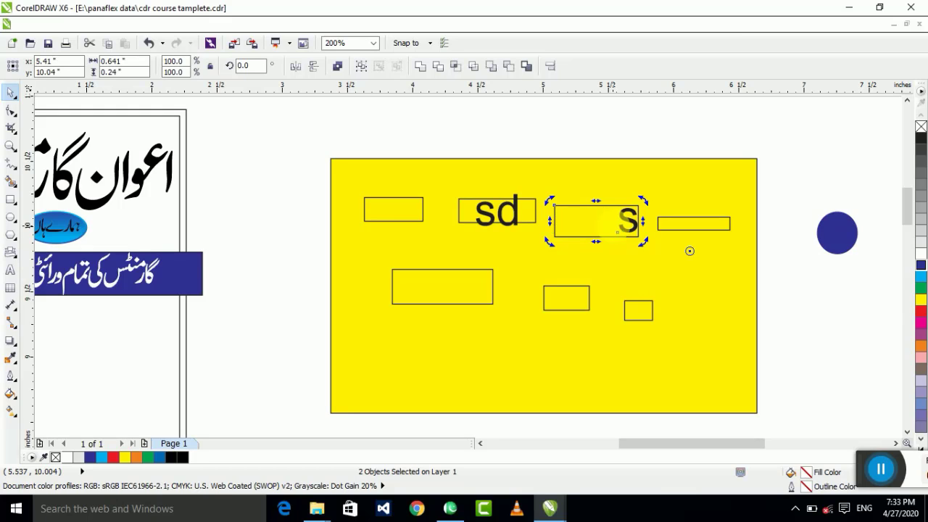
{"action": "key", "text": "e"}
{"action": "key", "text": "c"}
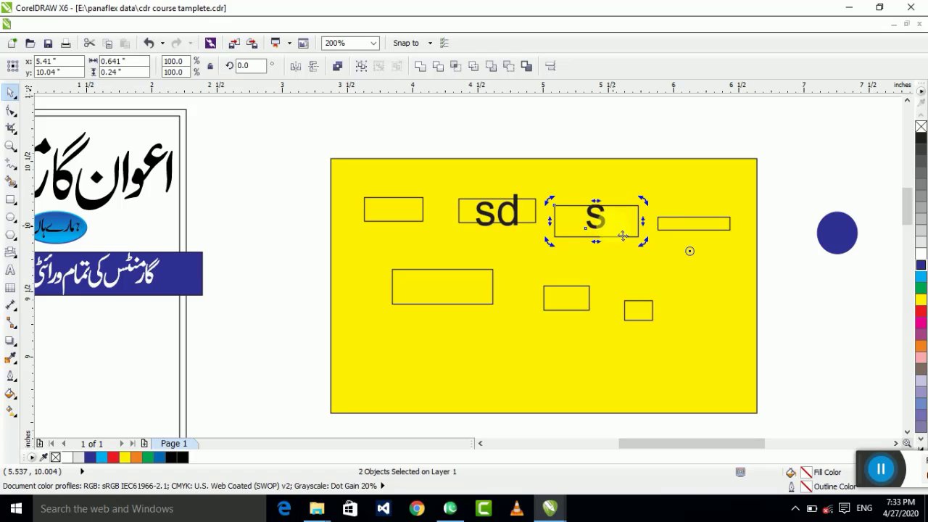
{"action": "key", "text": "b"}
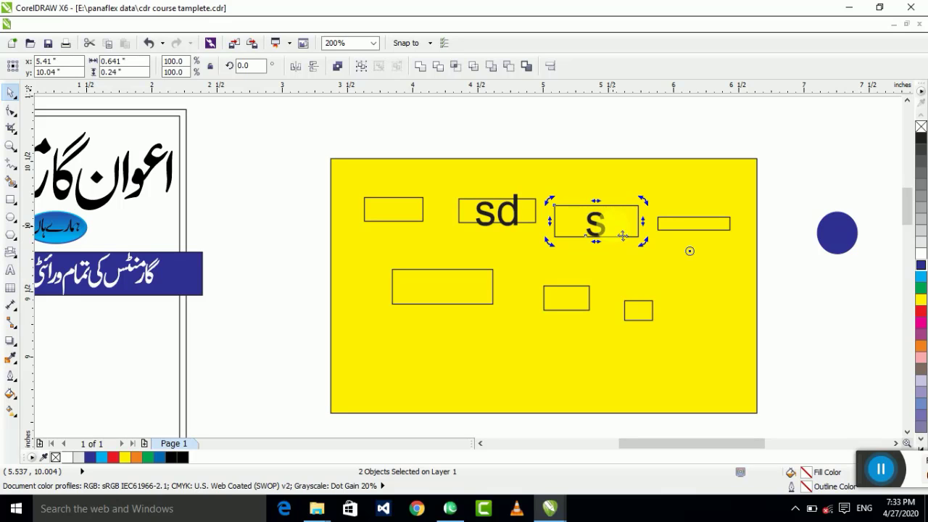
{"action": "left_click", "coordinate": [616, 243]}
- Select the poster template together with the yellow rectangle, its contents, the blue circle and the loose texts
{"action": "scroll", "coordinate": [497, 228], "scroll_direction": "down", "scroll_amount": 2}
{"action": "left_click_drag", "start_coordinate": [728, 130], "coordinate": [440, 369]}
{"action": "mouse_move", "coordinate": [813, 445]}
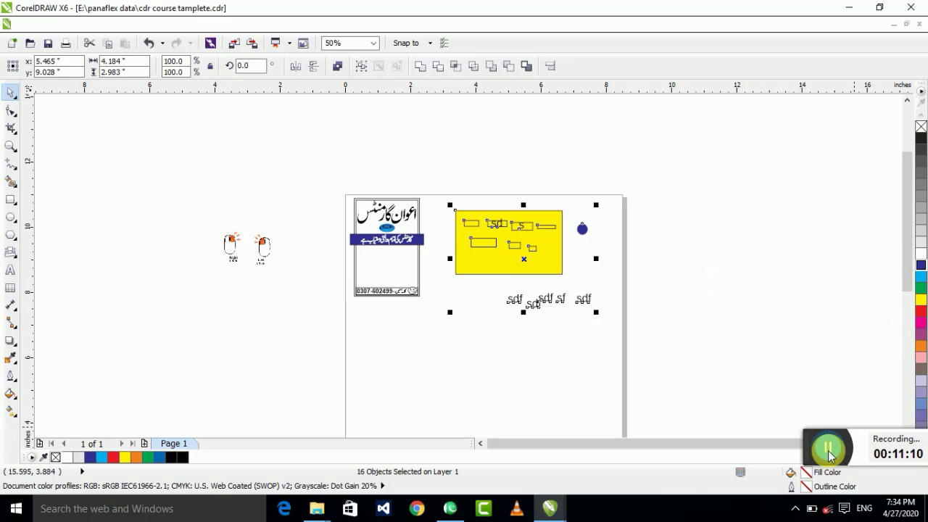
{"action": "left_click", "coordinate": [734, 262]}
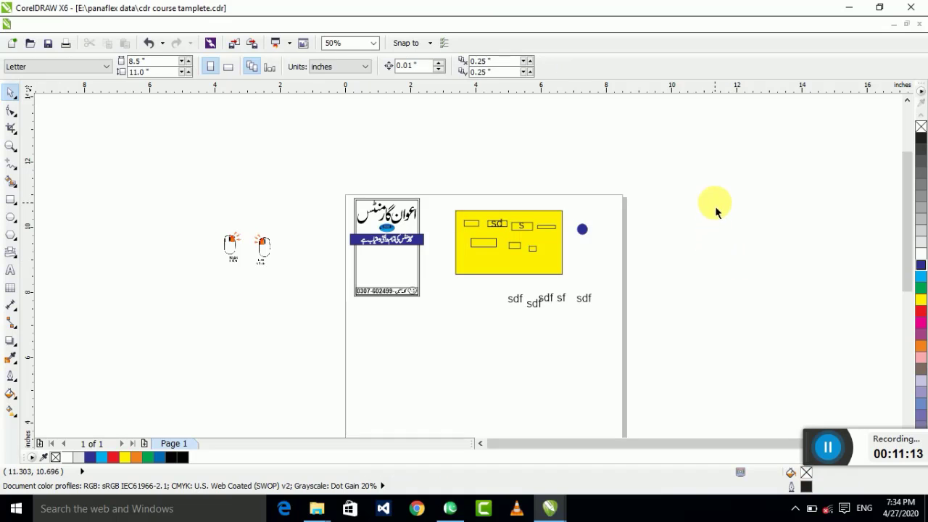
{"action": "left_click_drag", "start_coordinate": [698, 210], "coordinate": [384, 321]}
{"action": "left_click_drag", "start_coordinate": [659, 152], "coordinate": [320, 352]}
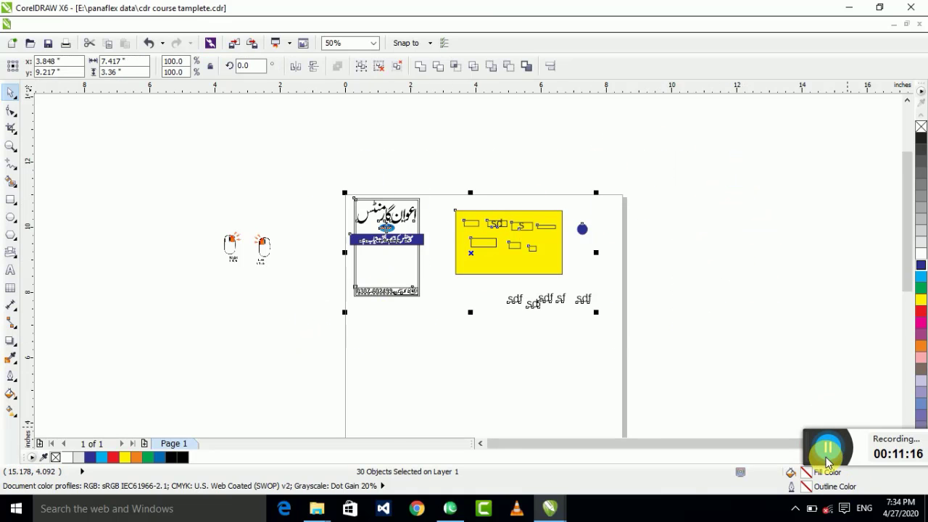